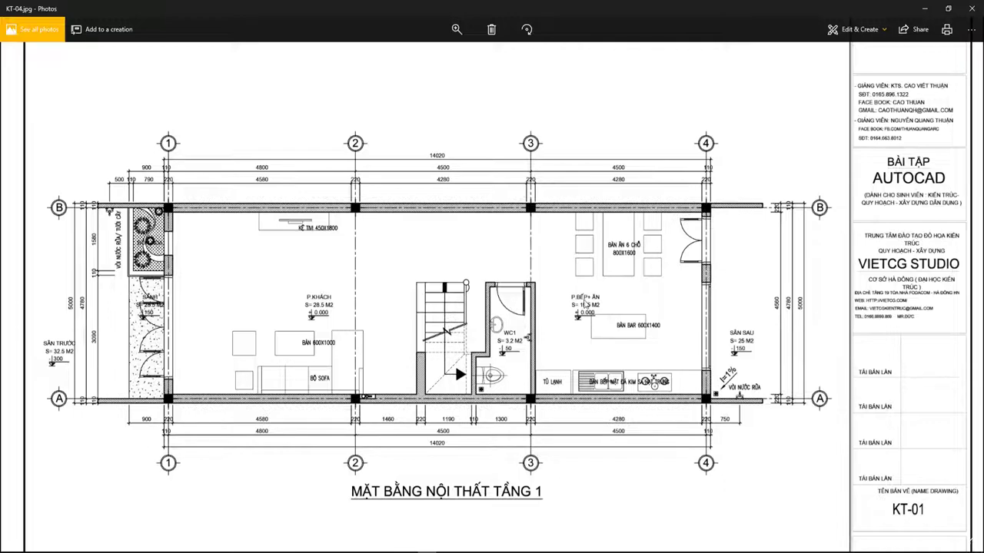
- Outline the grid B and A walls, the end walls at columns 1 and 4, and the stubs beyond them
{"action": "scroll", "coordinate": [541, 303], "scroll_direction": "down", "scroll_amount": 2}
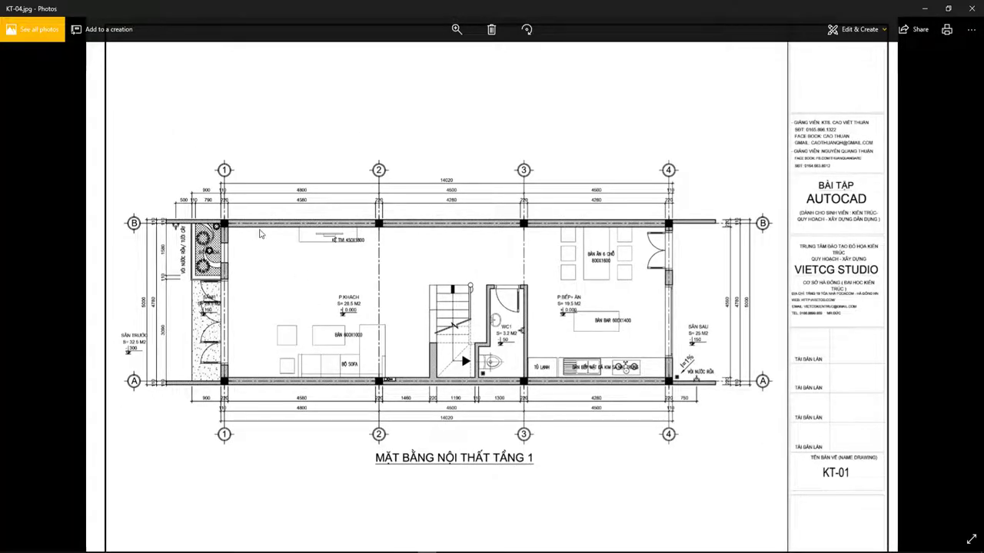
{"action": "scroll", "coordinate": [260, 233], "scroll_direction": "up", "scroll_amount": 1}
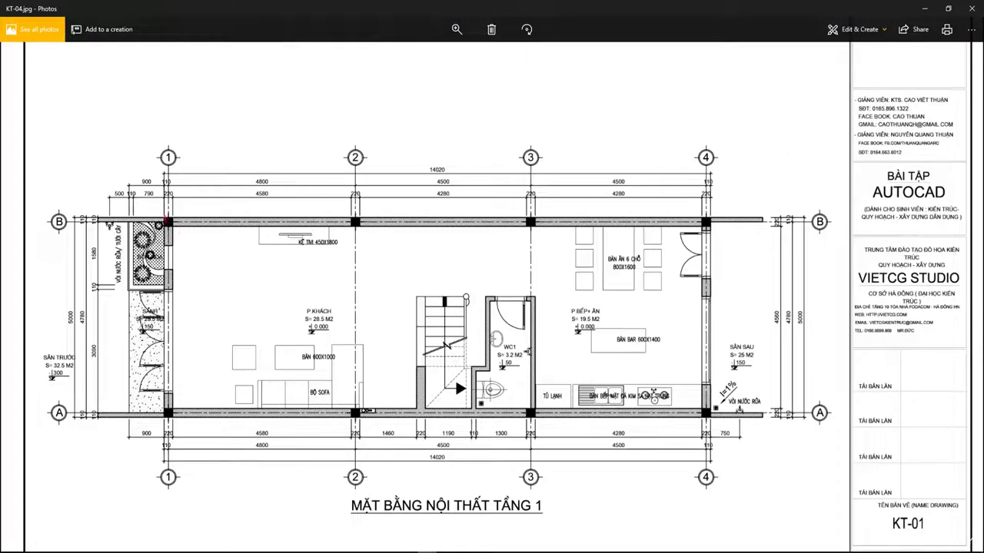
{"action": "left_click_drag", "start_coordinate": [160, 216], "coordinate": [710, 228], "text": "ctrl"}
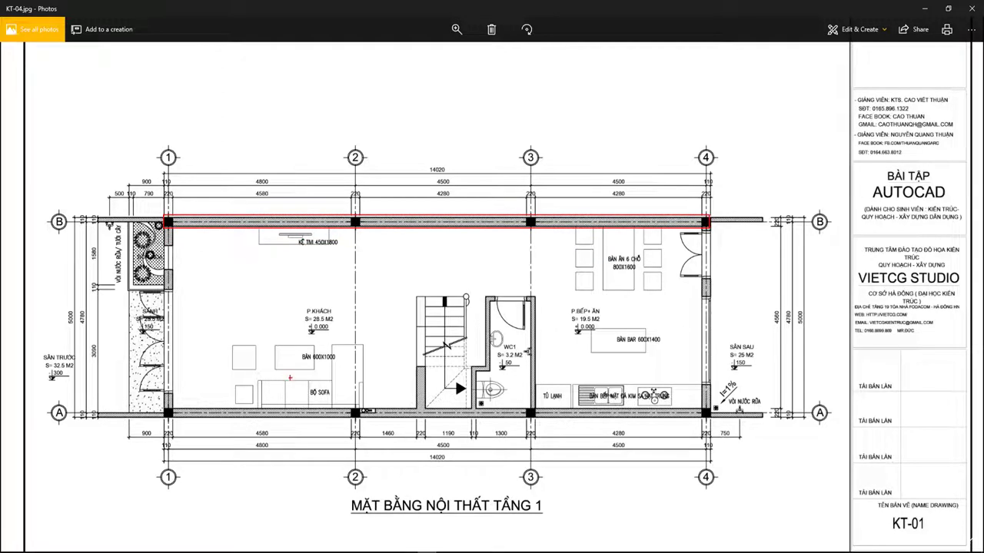
{"action": "left_click_drag", "start_coordinate": [160, 406], "coordinate": [710, 419], "text": "ctrl"}
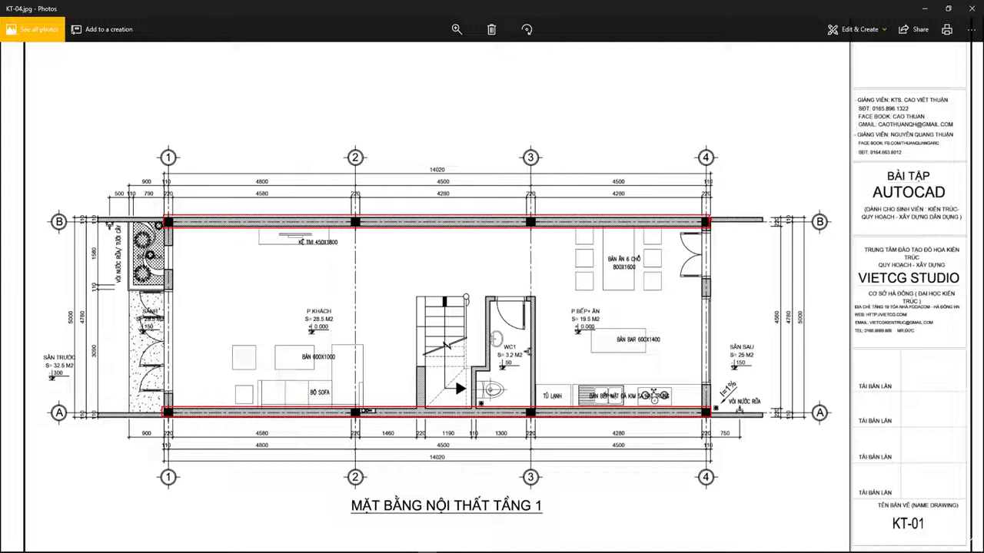
{"action": "mouse_move", "coordinate": [713, 216]}
{"action": "left_mouse_down", "text": "ctrl"}
{"action": "mouse_move", "coordinate": [762, 222]}
{"action": "mouse_move", "coordinate": [760, 400]}
{"action": "left_mouse_up", "text": "ctrl"}
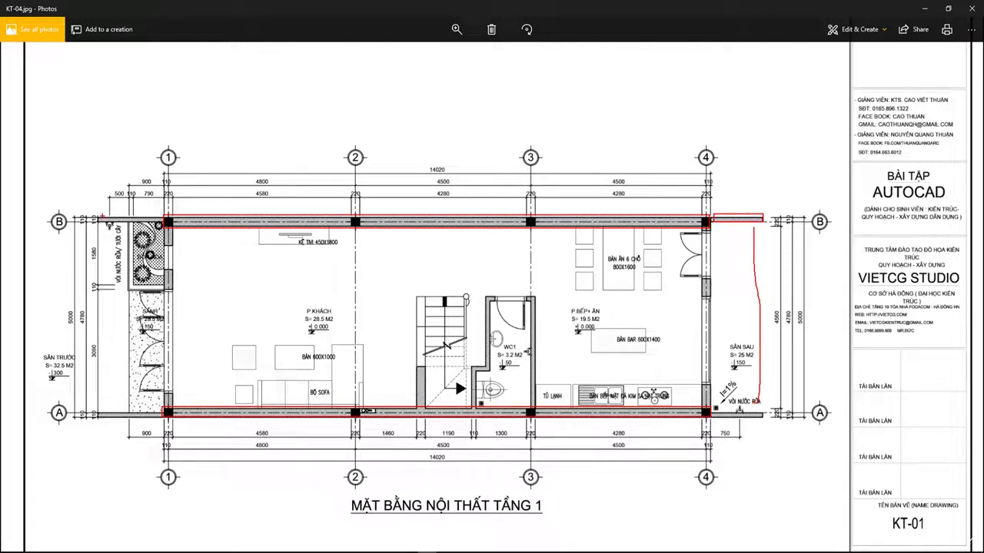
{"action": "mouse_move", "coordinate": [102, 218]}
{"action": "left_mouse_down", "text": "ctrl"}
{"action": "mouse_move", "coordinate": [162, 224]}
{"action": "mouse_move", "coordinate": [128, 336]}
{"action": "mouse_move", "coordinate": [126, 391]}
{"action": "left_mouse_up", "text": "ctrl"}
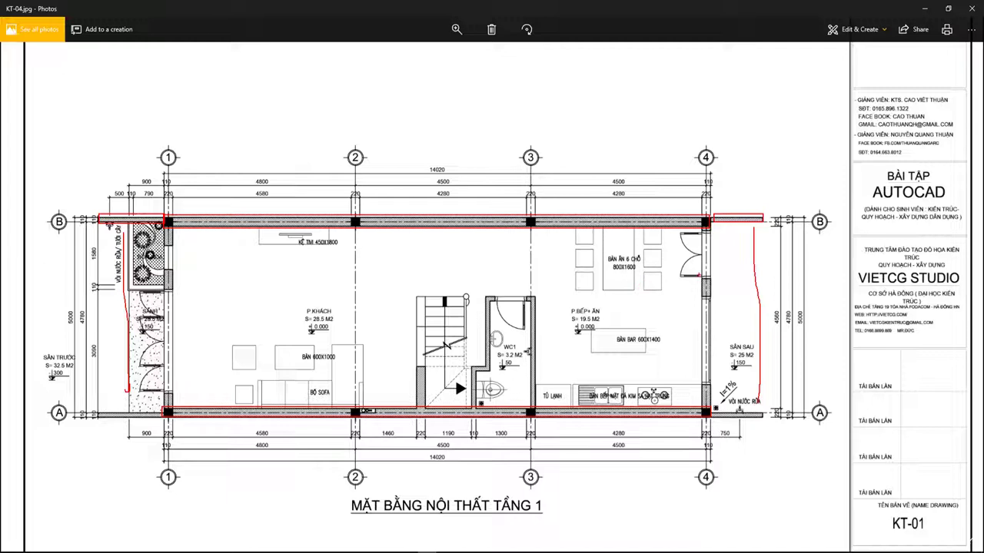
{"action": "left_click_drag", "start_coordinate": [705, 228], "coordinate": [707, 402]}
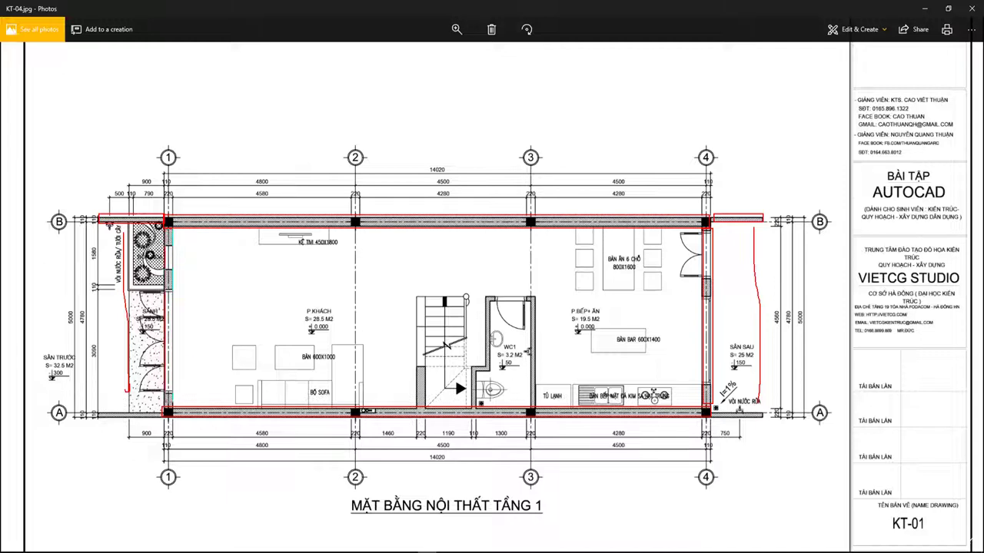
{"action": "left_click_drag", "start_coordinate": [172, 228], "coordinate": [173, 406]}
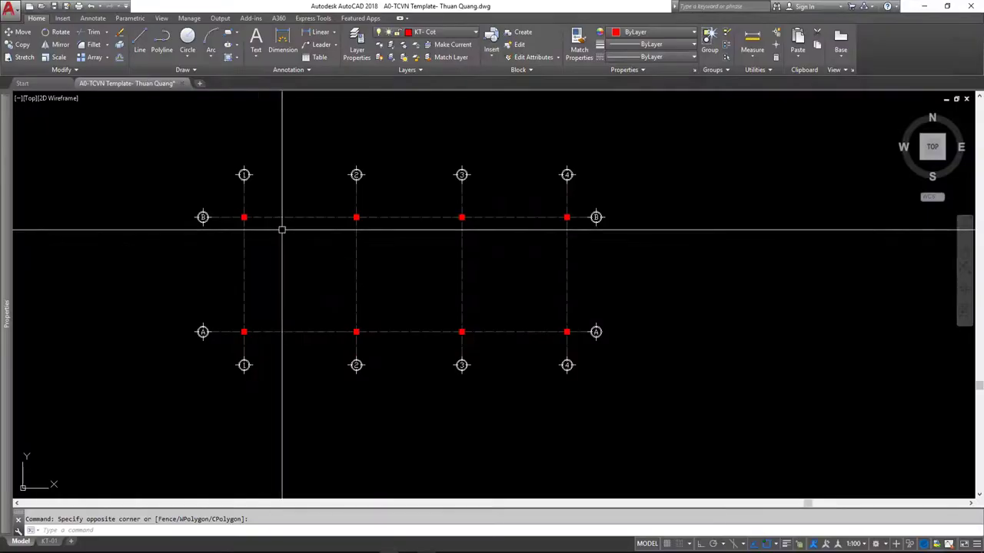
- Make KT- Net Cat the current layer after abandoning a first rectangle attempt
{"action": "scroll", "coordinate": [277, 230], "scroll_direction": "up", "scroll_amount": 4}
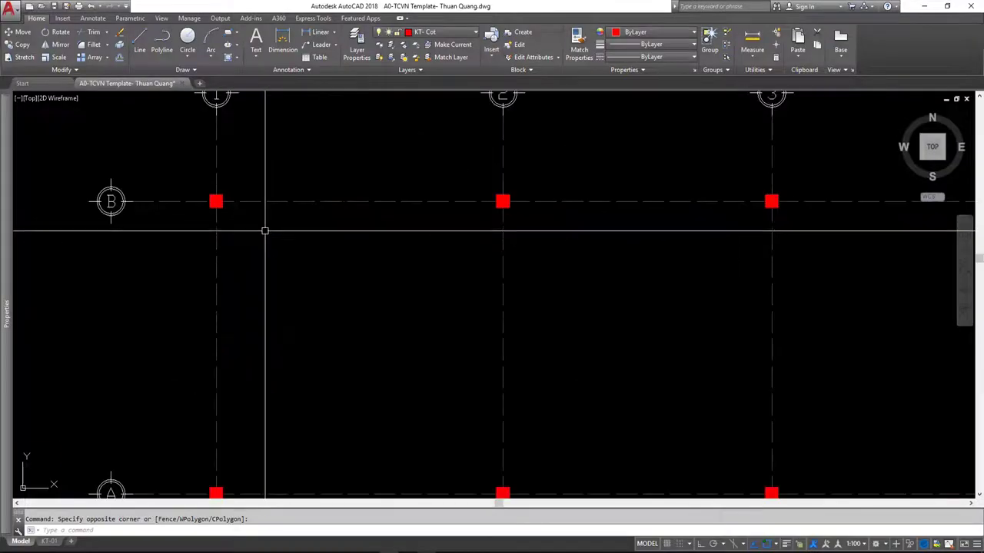
{"action": "type", "text": "rec"}
{"action": "key", "text": "Return"}
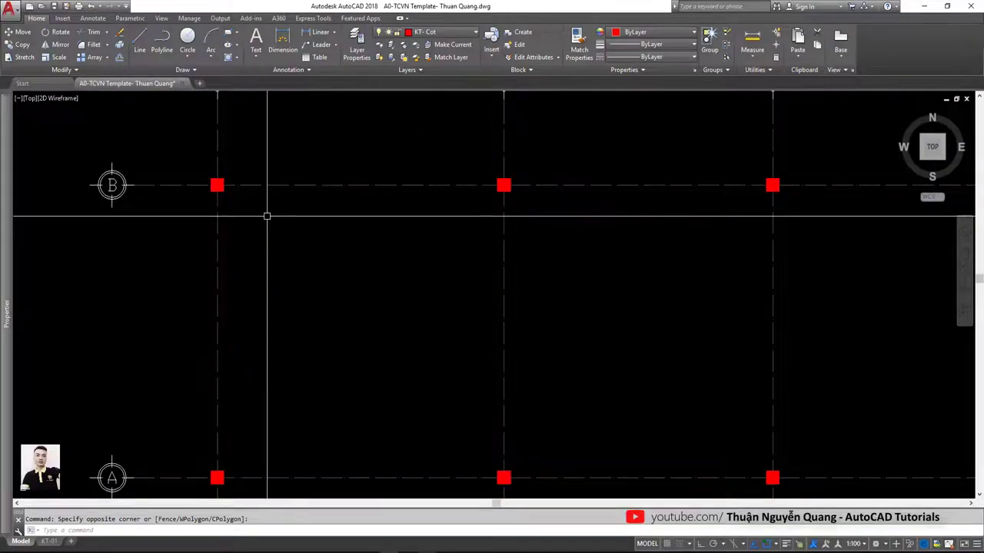
{"action": "left_click", "coordinate": [217, 185]}
{"action": "scroll", "coordinate": [216, 192], "scroll_direction": "down", "scroll_amount": 5}
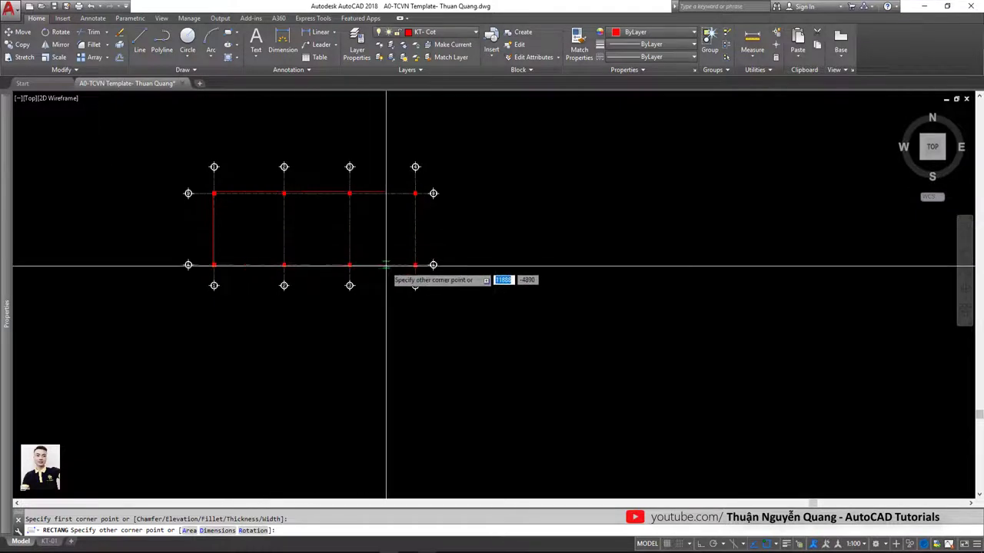
{"action": "key", "text": "Escape"}
{"action": "left_click", "coordinate": [438, 34]}
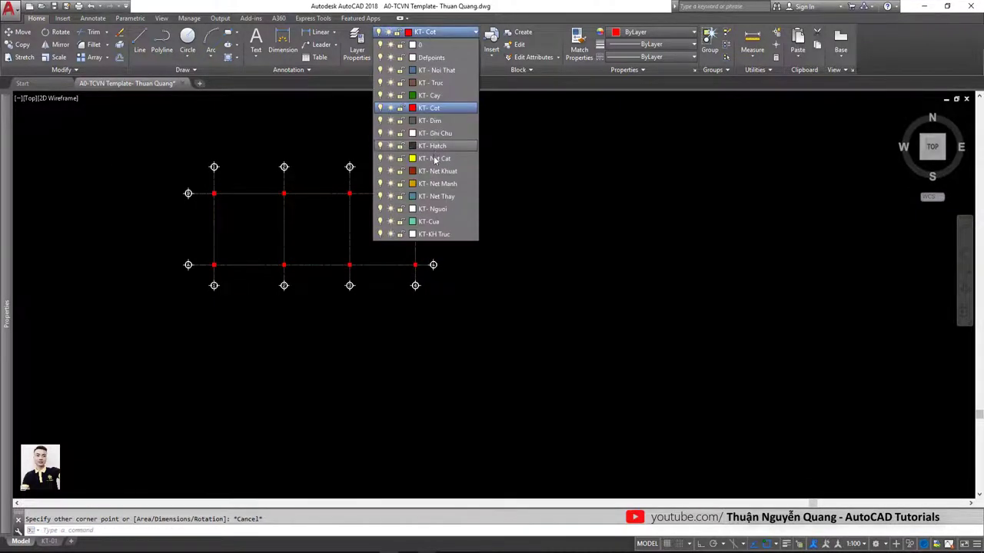
{"action": "left_click", "coordinate": [426, 121]}
- Draw the outer wall rectangle from column B1 to column A4
{"action": "type", "text": "c"}
{"action": "key", "text": "Return"}
{"action": "scroll", "coordinate": [241, 230], "scroll_direction": "up", "scroll_amount": 2}
{"action": "scroll", "coordinate": [167, 149], "scroll_direction": "up", "scroll_amount": 2}
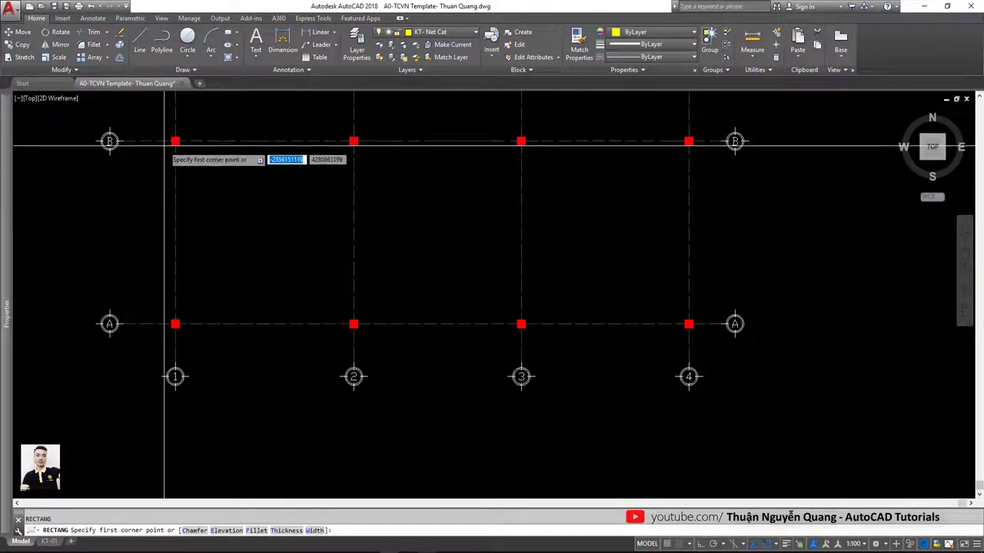
{"action": "scroll", "coordinate": [176, 141], "scroll_direction": "up", "scroll_amount": 2}
{"action": "scroll", "coordinate": [175, 138], "scroll_direction": "up", "scroll_amount": 4}
{"action": "left_click", "coordinate": [175, 140]}
{"action": "scroll", "coordinate": [184, 177], "scroll_direction": "down", "scroll_amount": 6}
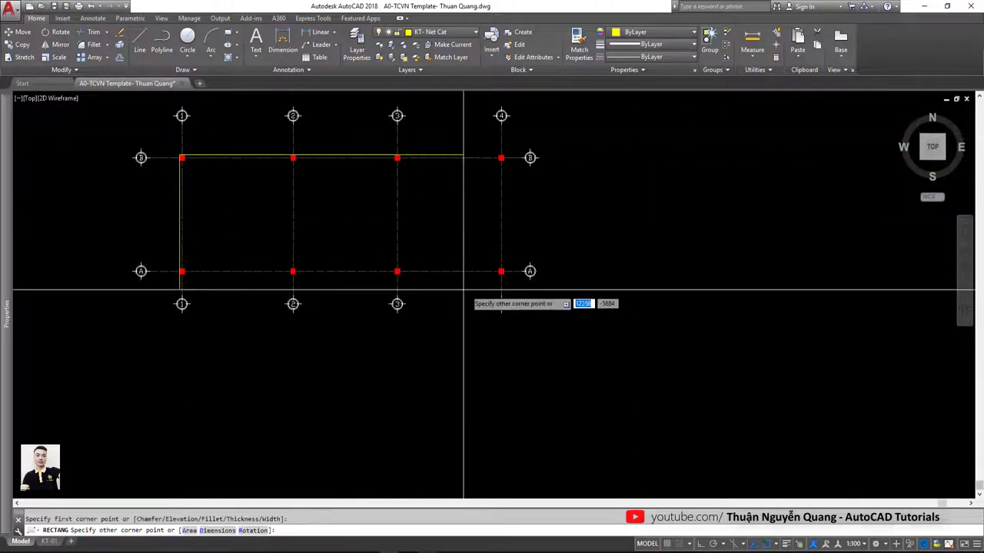
{"action": "scroll", "coordinate": [522, 269], "scroll_direction": "up", "scroll_amount": 4}
{"action": "left_click", "coordinate": [526, 250]}
{"action": "scroll", "coordinate": [507, 231], "scroll_direction": "down", "scroll_amount": 4}
{"action": "scroll", "coordinate": [505, 246], "scroll_direction": "up", "scroll_amount": 1}
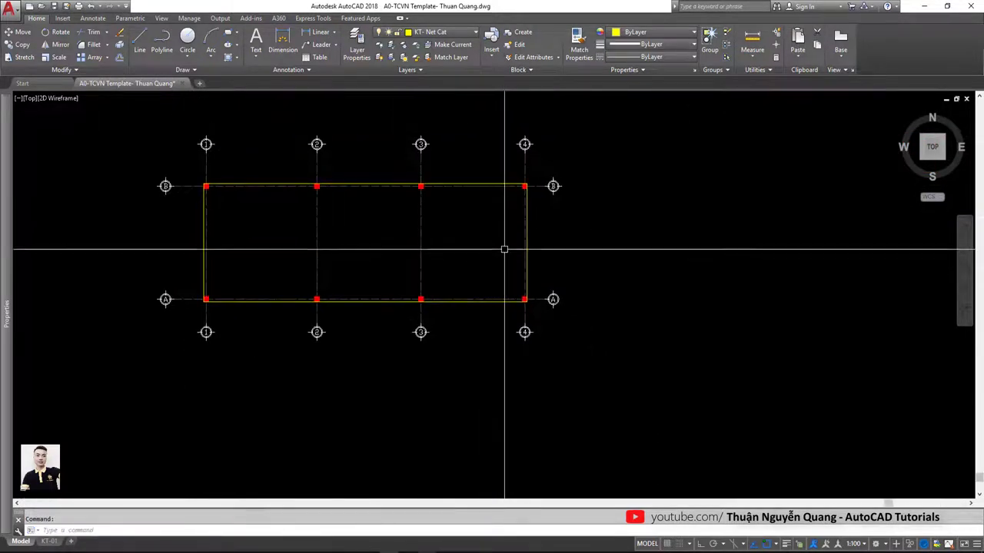
- Offset the wall rectangle 220 to the inside
{"action": "type", "text": "o"}
{"action": "key", "text": "Return"}
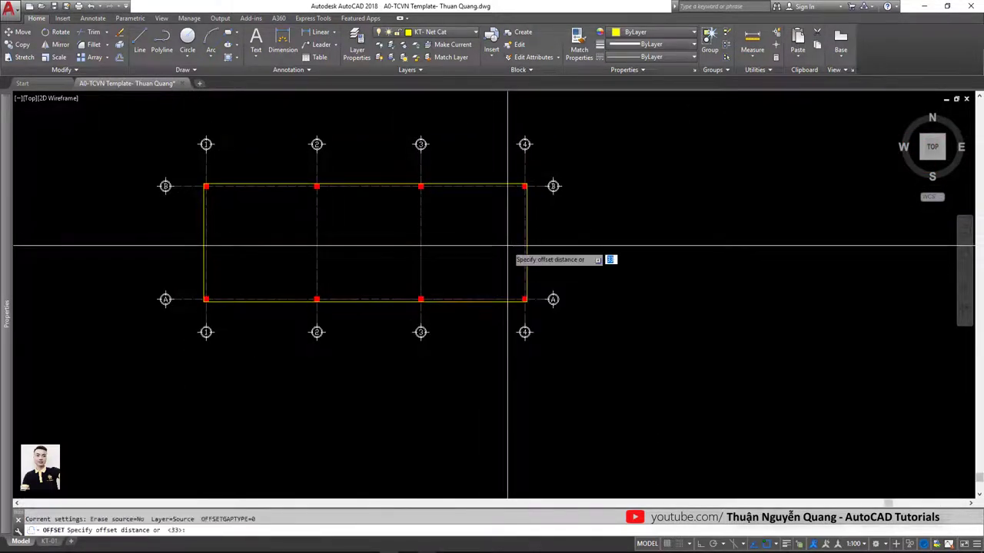
{"action": "scroll", "coordinate": [507, 242], "scroll_direction": "up", "scroll_amount": 4}
{"action": "type", "text": "220"}
{"action": "key", "text": "Return"}
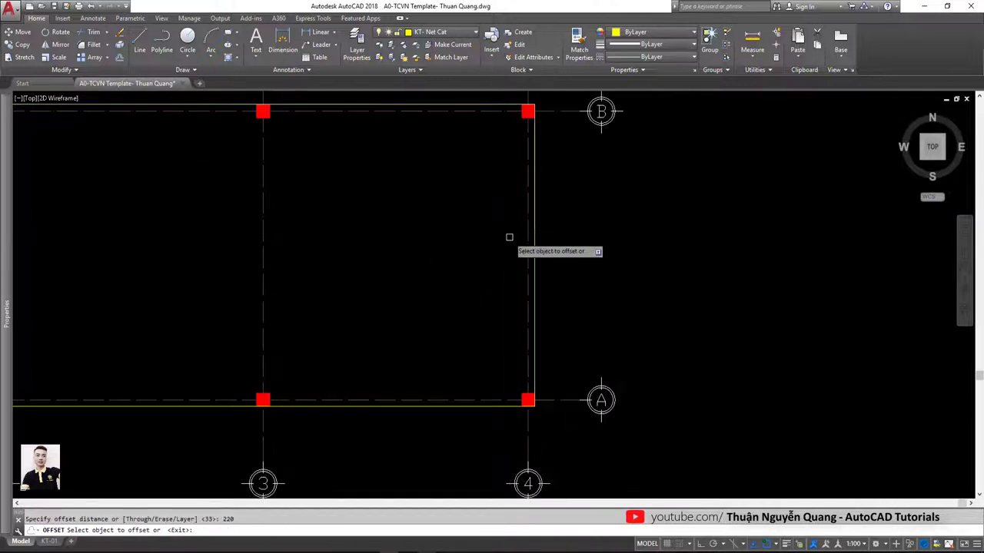
{"action": "left_click", "coordinate": [526, 226]}
{"action": "left_click", "coordinate": [499, 238]}
{"action": "scroll", "coordinate": [461, 244], "scroll_direction": "down", "scroll_amount": 3}
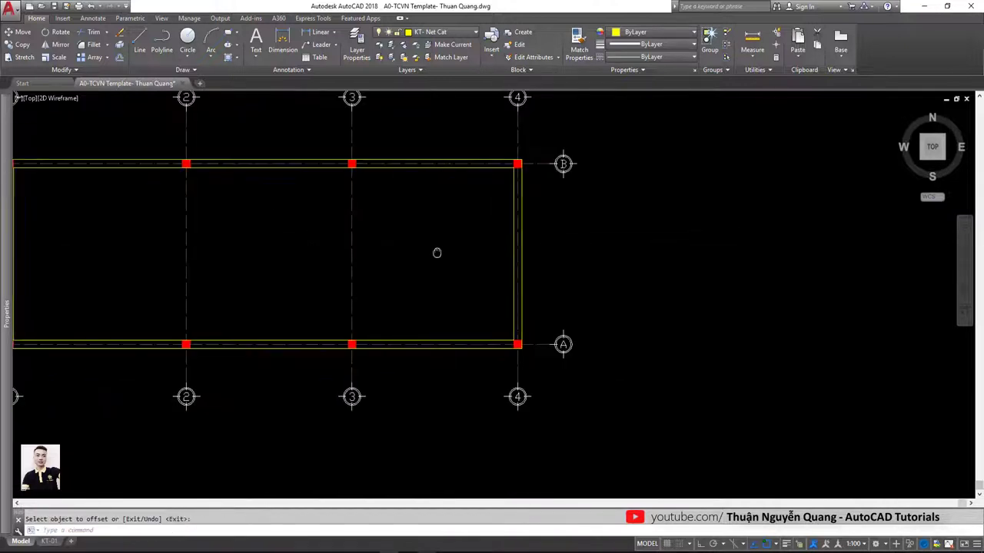
{"action": "key", "text": "Return"}
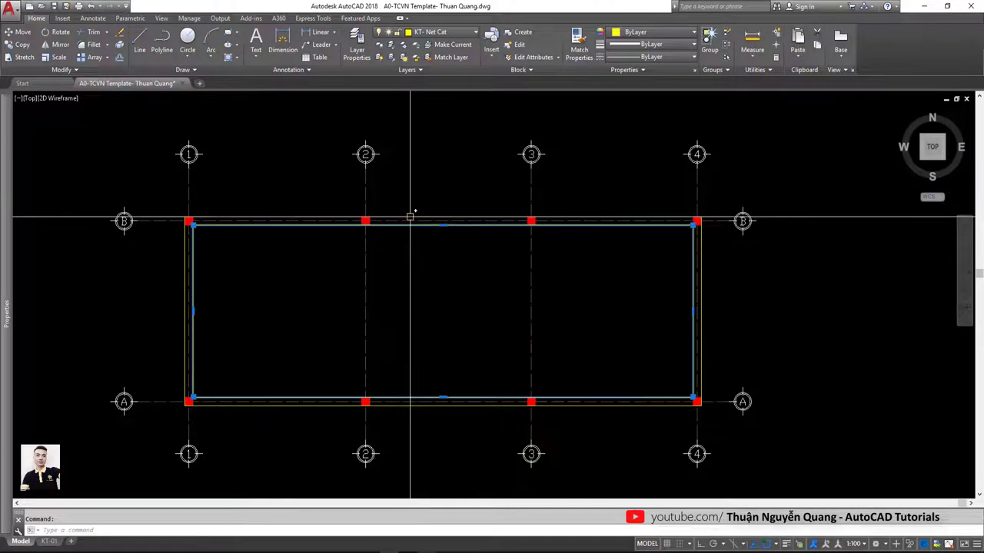
- Select the two wall outlines and explode them into separate lines
{"action": "left_click", "coordinate": [408, 225]}
{"action": "scroll", "coordinate": [408, 227], "scroll_direction": "up", "scroll_amount": 4}
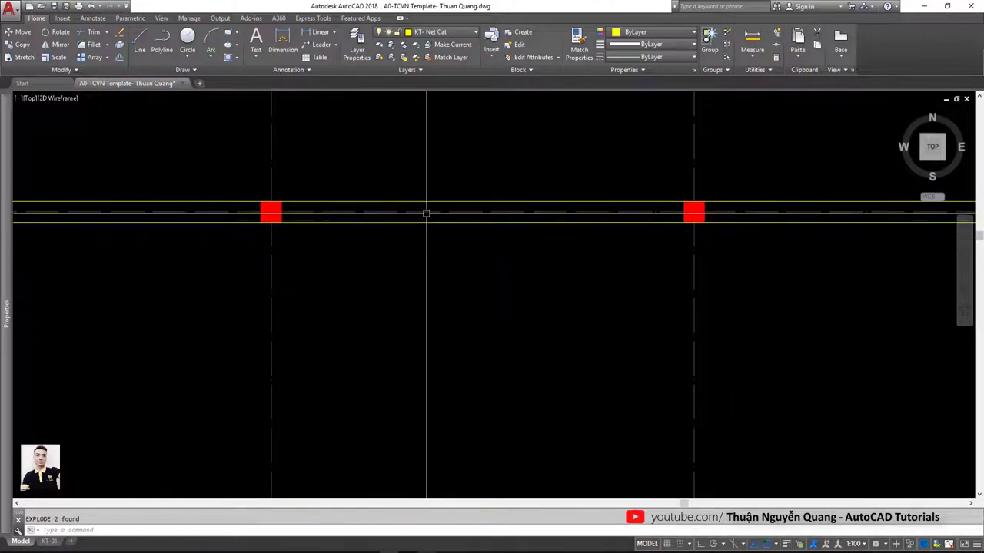
{"action": "scroll", "coordinate": [426, 219], "scroll_direction": "down", "scroll_amount": 4}
{"action": "key", "text": "Escape"}
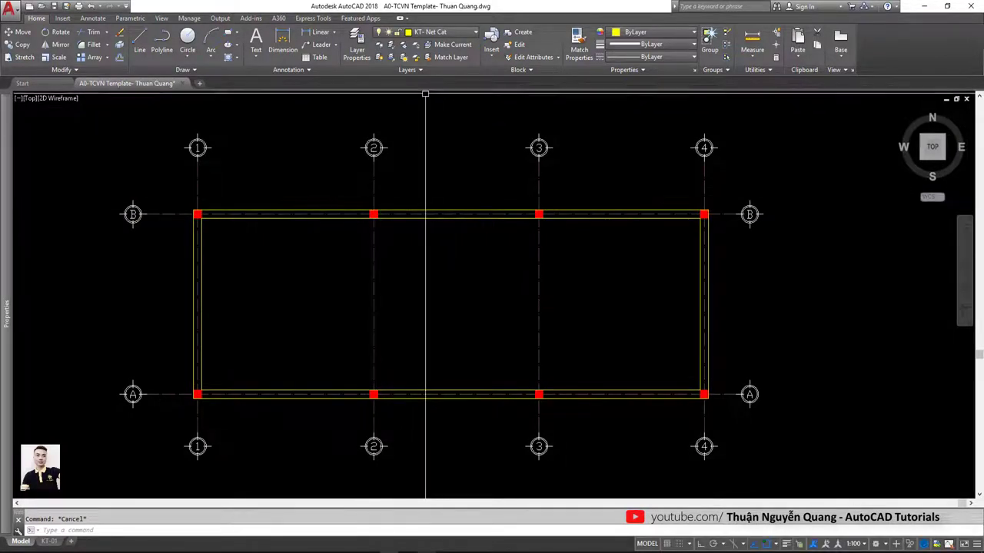
{"action": "left_click", "coordinate": [438, 32]}
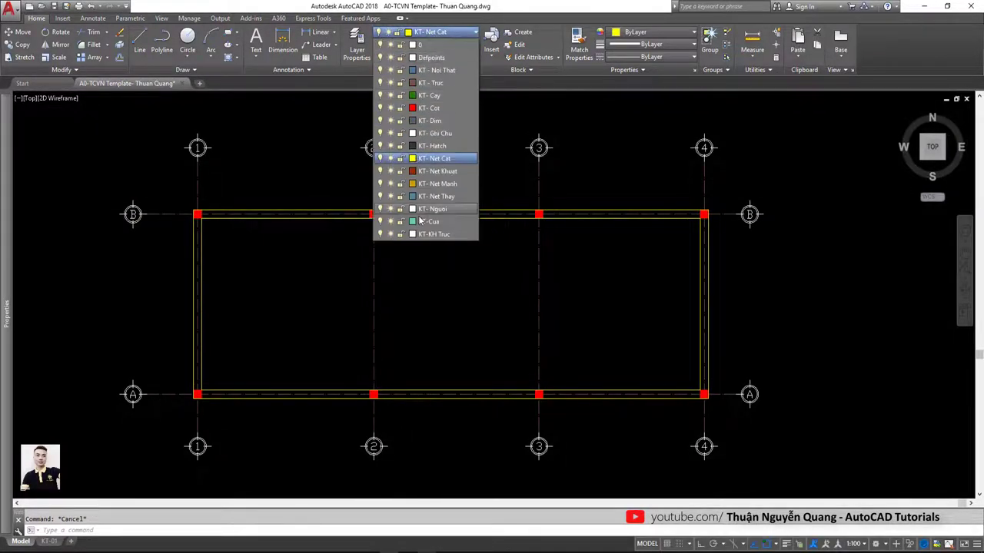
- Lock the KT - Truc layer and confirm grid line 2 can no longer be erased
{"action": "left_click", "coordinate": [396, 84]}
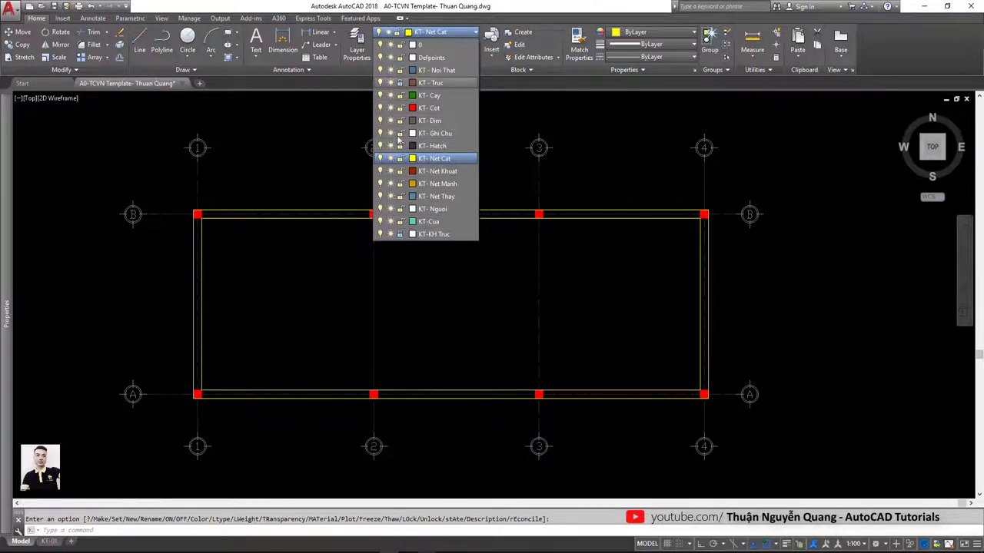
{"action": "left_click", "coordinate": [421, 271]}
{"action": "left_click", "coordinate": [374, 281]}
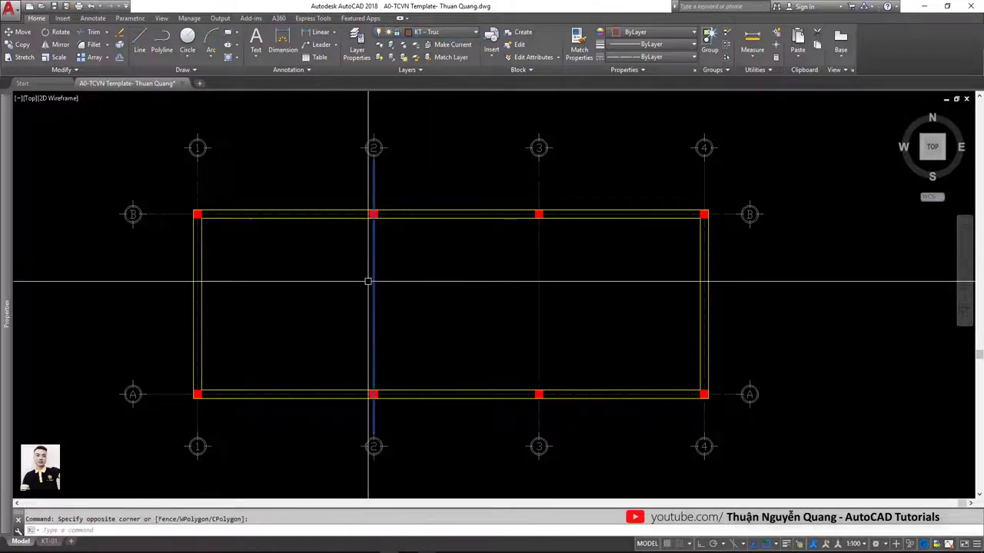
{"action": "left_click", "coordinate": [367, 281]}
{"action": "key", "text": "Delete"}
{"action": "key", "text": "Escape"}
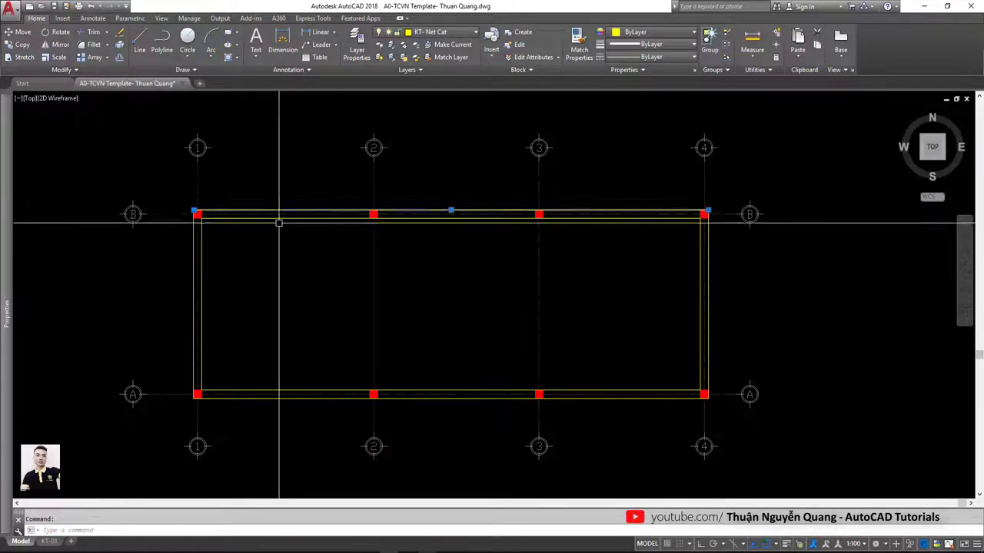
{"action": "scroll", "coordinate": [211, 233], "scroll_direction": "up", "scroll_amount": 2}
{"action": "scroll", "coordinate": [234, 256], "scroll_direction": "down", "scroll_amount": 4}
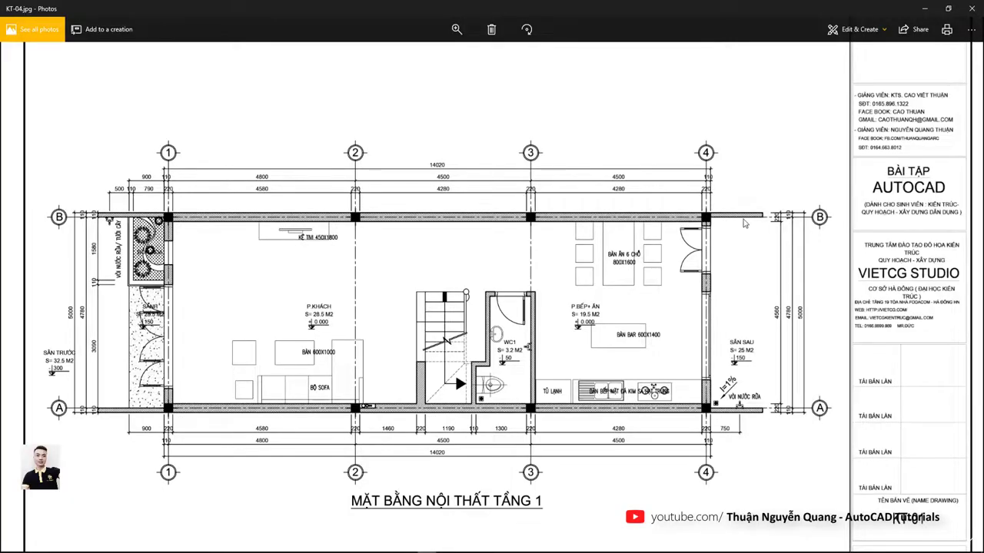
- Mark the 750 extension past column 4 on the plan and bring grid B's top dimensions into view
{"action": "scroll", "coordinate": [744, 223], "scroll_direction": "up", "scroll_amount": 2}
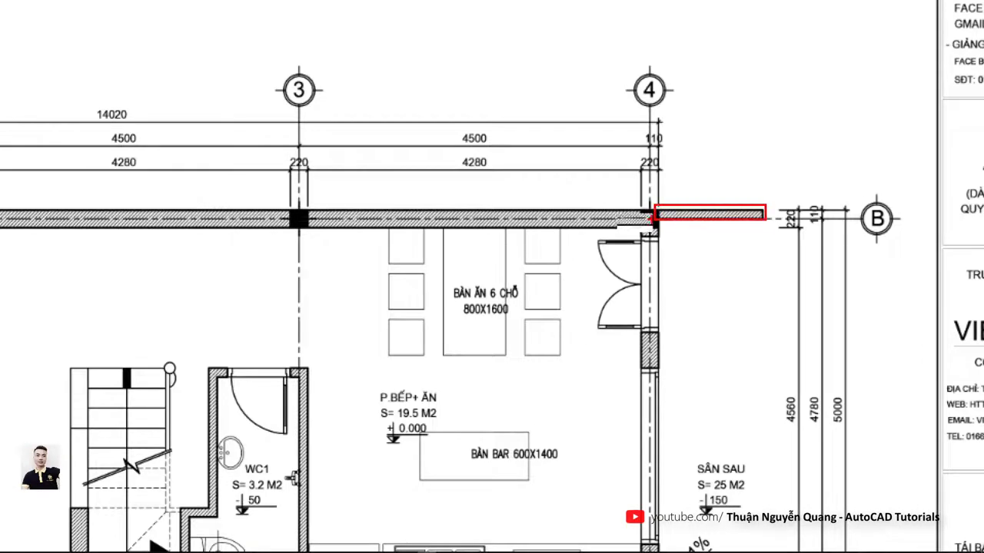
{"action": "scroll", "coordinate": [654, 205], "scroll_direction": "down", "scroll_amount": 2}
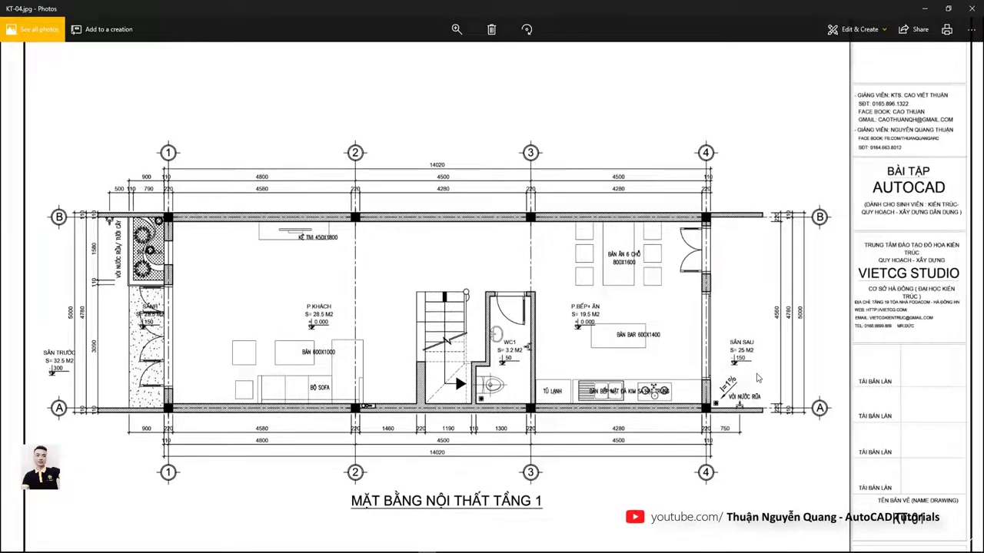
{"action": "scroll", "coordinate": [750, 419], "scroll_direction": "up", "scroll_amount": 1}
{"action": "scroll", "coordinate": [750, 421], "scroll_direction": "up", "scroll_amount": 1}
{"action": "scroll", "coordinate": [750, 424], "scroll_direction": "up", "scroll_amount": 1}
{"action": "scroll", "coordinate": [756, 425], "scroll_direction": "up", "scroll_amount": 2}
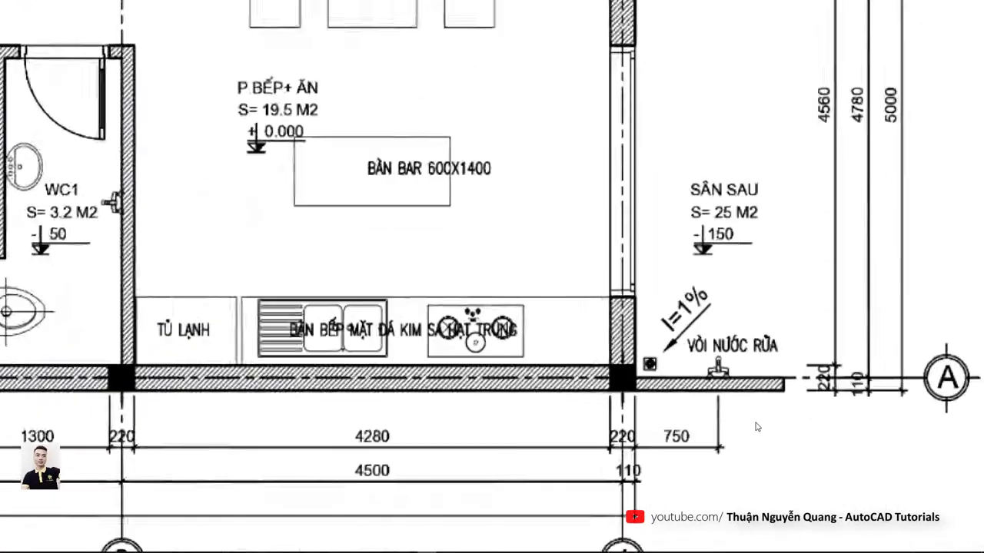
{"action": "scroll", "coordinate": [756, 423], "scroll_direction": "up", "scroll_amount": 1}
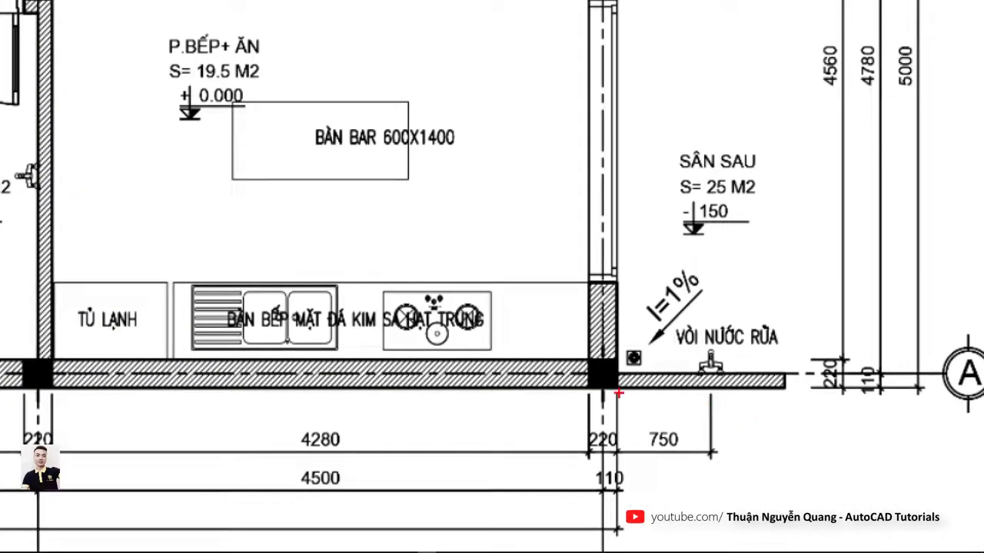
{"action": "left_click_drag", "start_coordinate": [617, 388], "coordinate": [711, 453]}
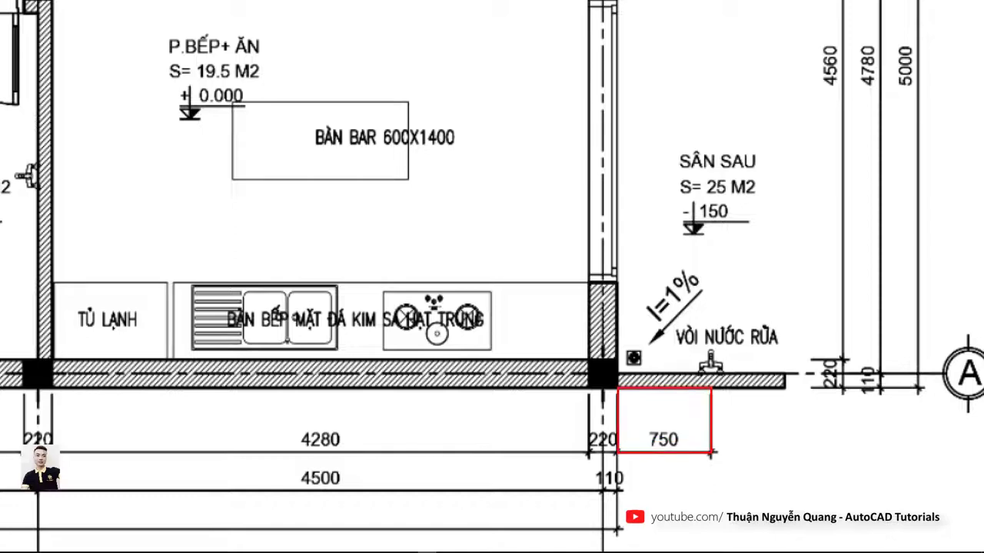
{"action": "left_click_drag", "start_coordinate": [712, 388], "coordinate": [785, 454]}
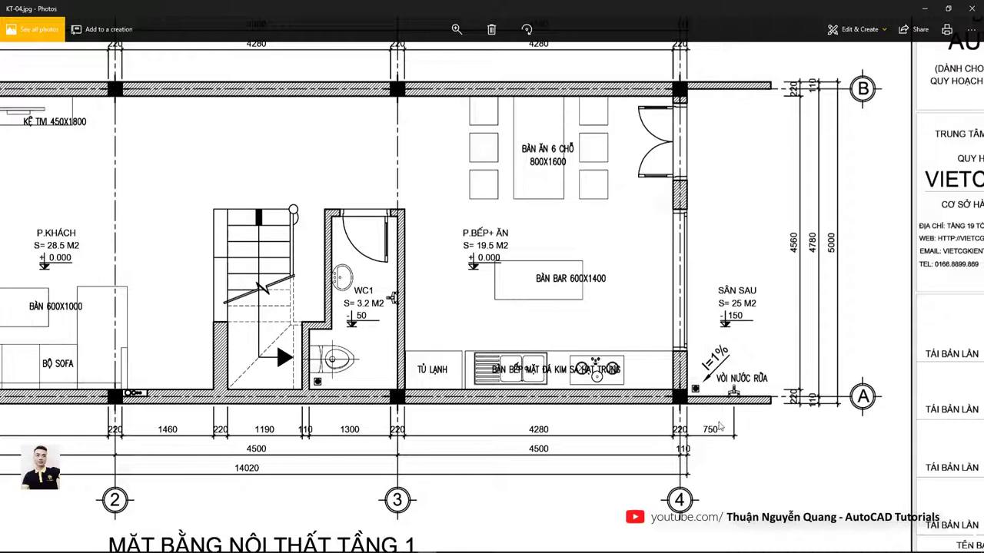
{"action": "left_click_drag", "start_coordinate": [722, 215], "coordinate": [679, 267]}
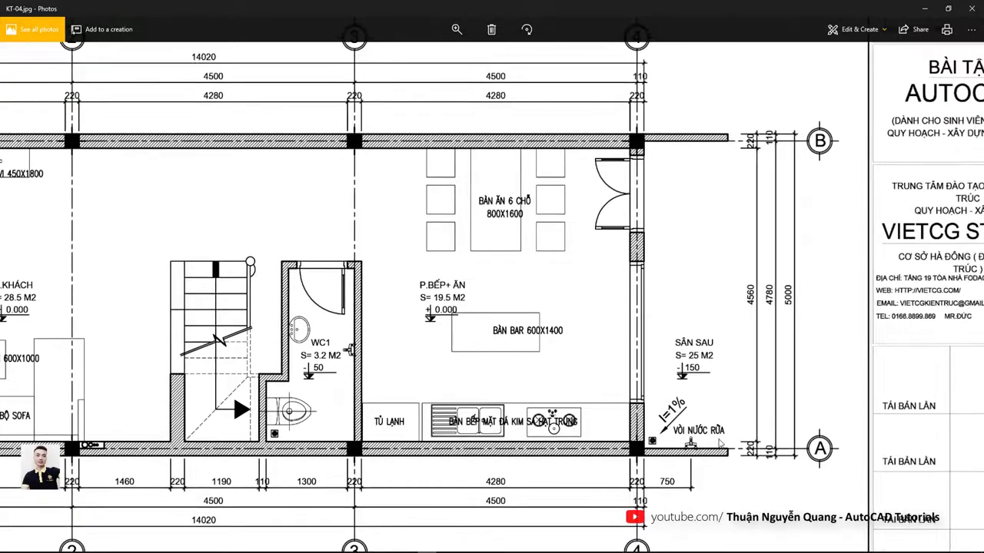
{"action": "key", "text": "alt+Tab"}
{"action": "scroll", "coordinate": [431, 219], "scroll_direction": "up", "scroll_amount": 4}
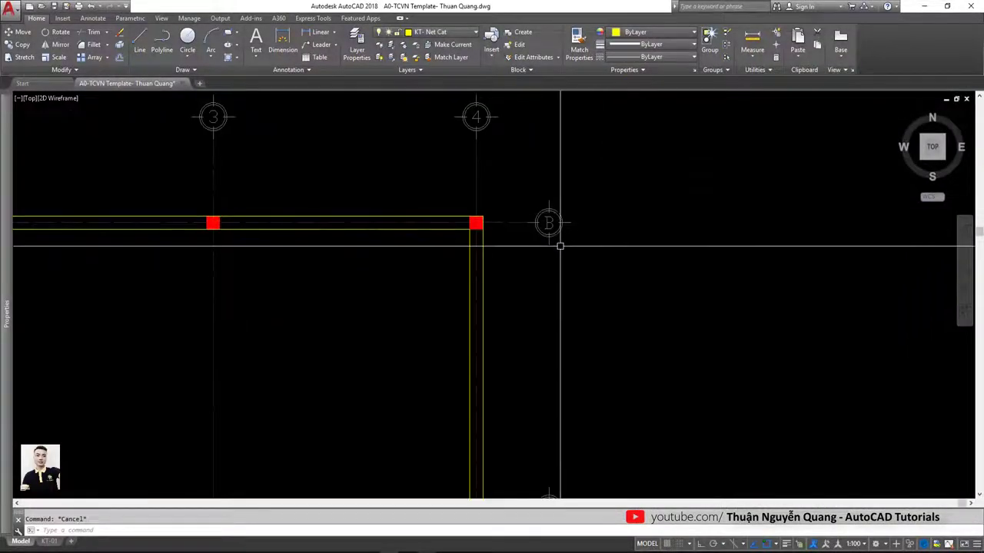
- Draw a 1400 by 110 rectangle as a new wall strip
{"action": "type", "text": "rec"}
{"action": "key", "text": "Return"}
{"action": "left_click", "coordinate": [602, 251]}
{"action": "type", "text": "1400"}
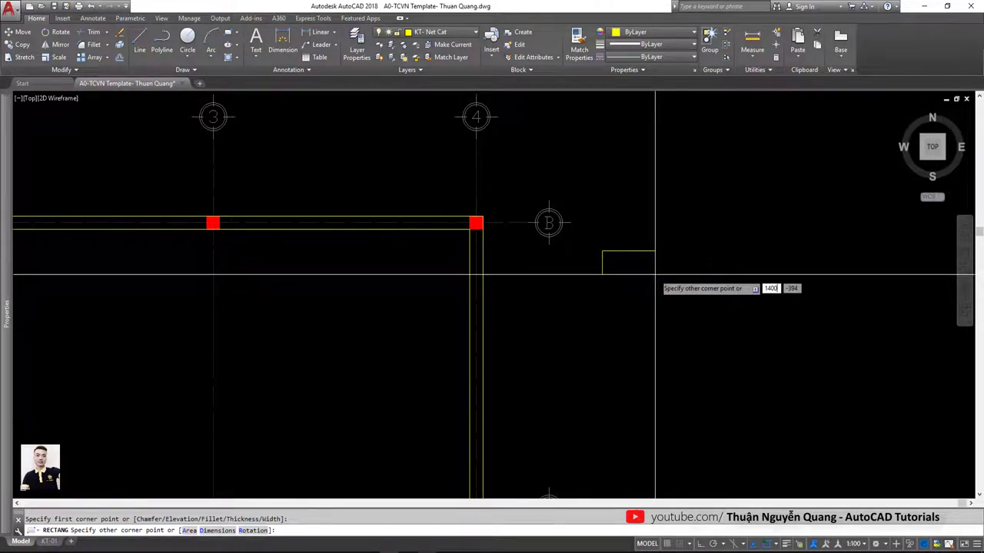
{"action": "key", "text": "Tab"}
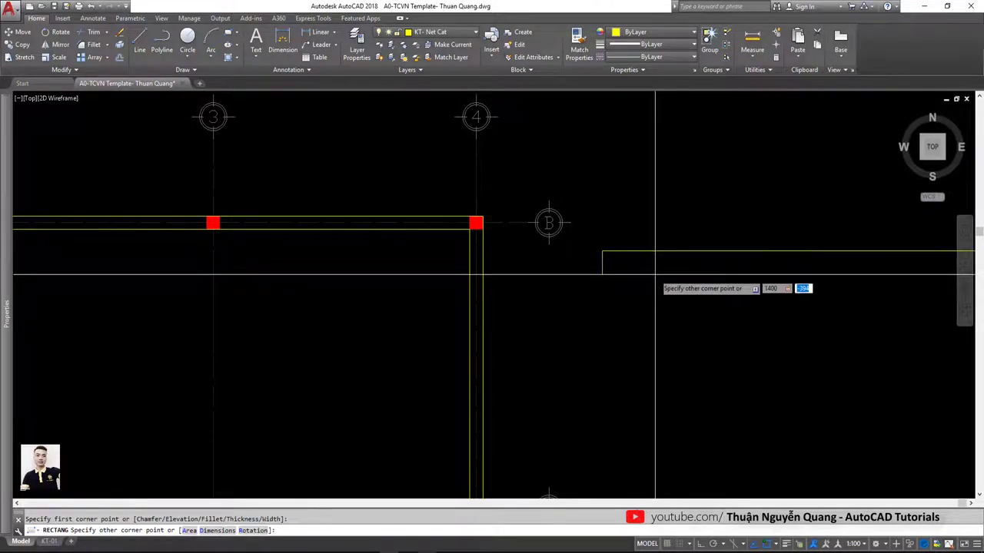
{"action": "key", "text": "Return"}
- Move the strip by its top-left corner onto the column 4 corner on grid B
{"action": "left_click", "coordinate": [653, 278]}
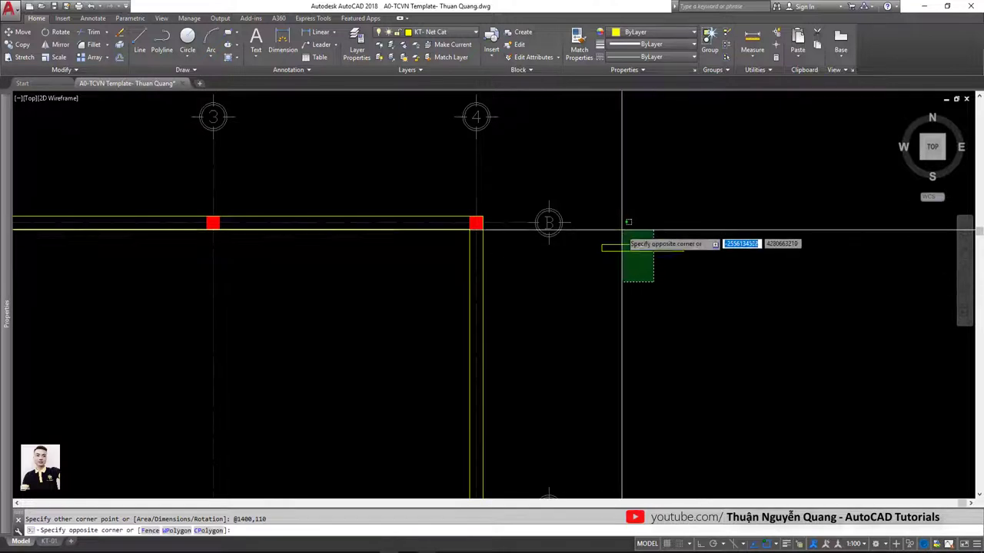
{"action": "left_click", "coordinate": [600, 240]}
{"action": "type", "text": "m"}
{"action": "key", "text": "Return"}
{"action": "scroll", "coordinate": [596, 238], "scroll_direction": "up", "scroll_amount": 4}
{"action": "key", "text": "Escape"}
{"action": "left_click", "coordinate": [595, 311]}
{"action": "type", "text": "Q"}
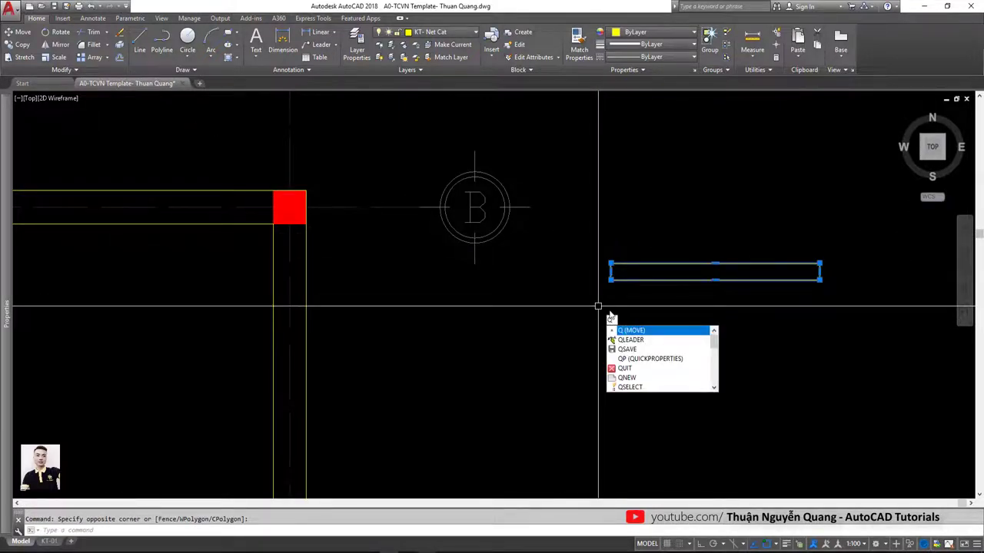
{"action": "key", "text": "Return"}
{"action": "left_click", "coordinate": [611, 264]}
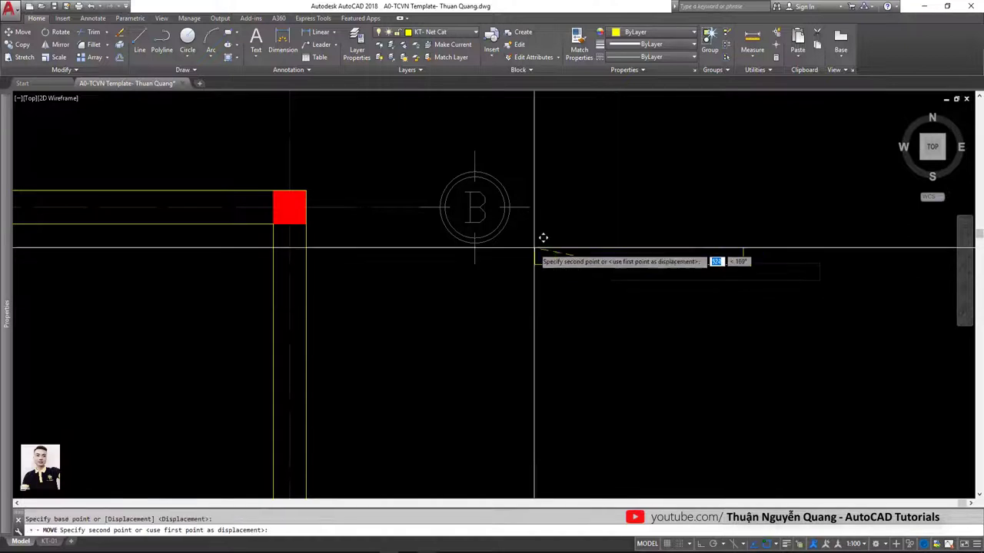
{"action": "left_click", "coordinate": [307, 190]}
{"action": "scroll", "coordinate": [508, 295], "scroll_direction": "down", "scroll_amount": 4}
{"action": "scroll", "coordinate": [512, 300], "scroll_direction": "down", "scroll_amount": 2}
{"action": "scroll", "coordinate": [511, 292], "scroll_direction": "up", "scroll_amount": 2}
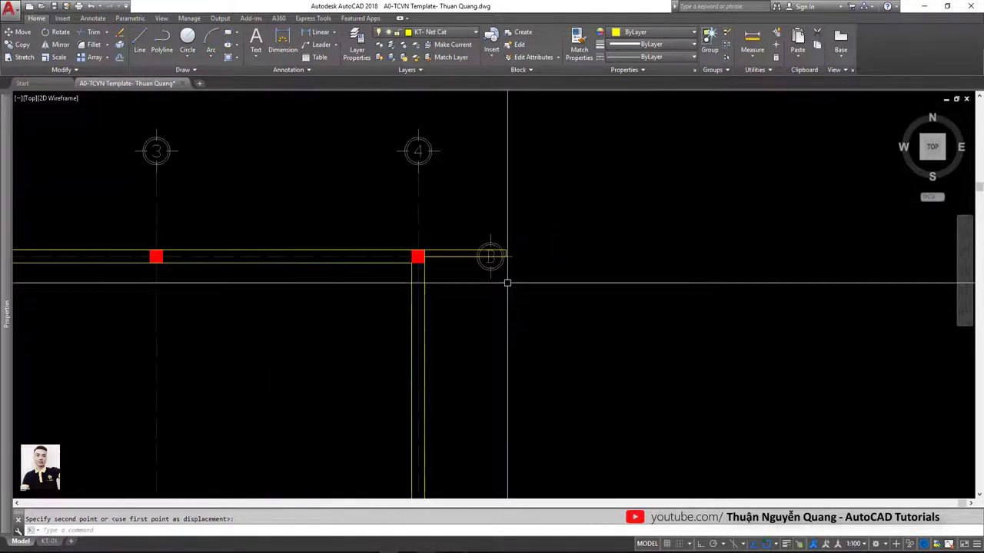
{"action": "scroll", "coordinate": [503, 280], "scroll_direction": "down", "scroll_amount": 2}
{"action": "scroll", "coordinate": [496, 265], "scroll_direction": "up", "scroll_amount": 4}
{"action": "left_click", "coordinate": [492, 251]}
- Unlock the KT-KH Truc layer so the grid bubbles can be moved
{"action": "scroll", "coordinate": [454, 215], "scroll_direction": "down", "scroll_amount": 2}
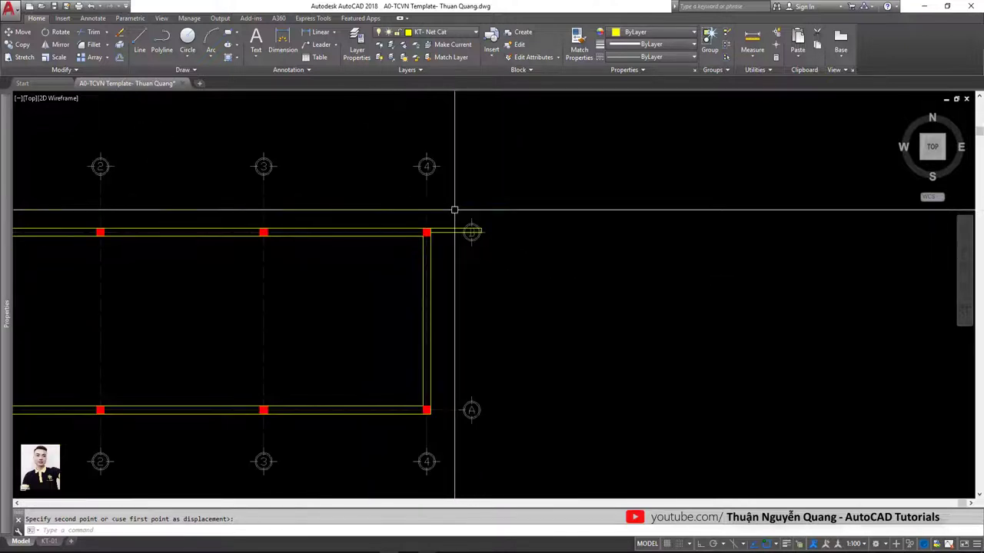
{"action": "left_click", "coordinate": [454, 215]}
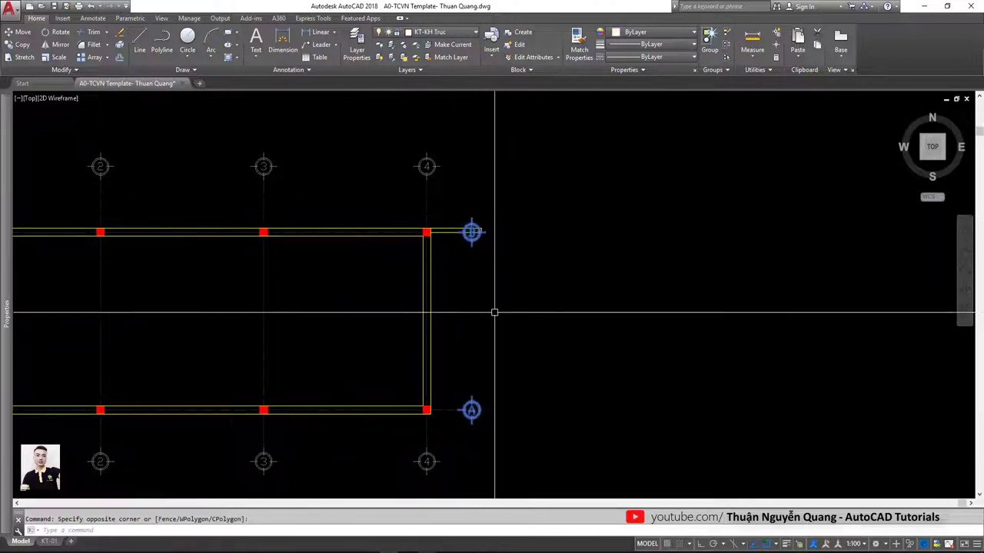
{"action": "key", "text": "Escape"}
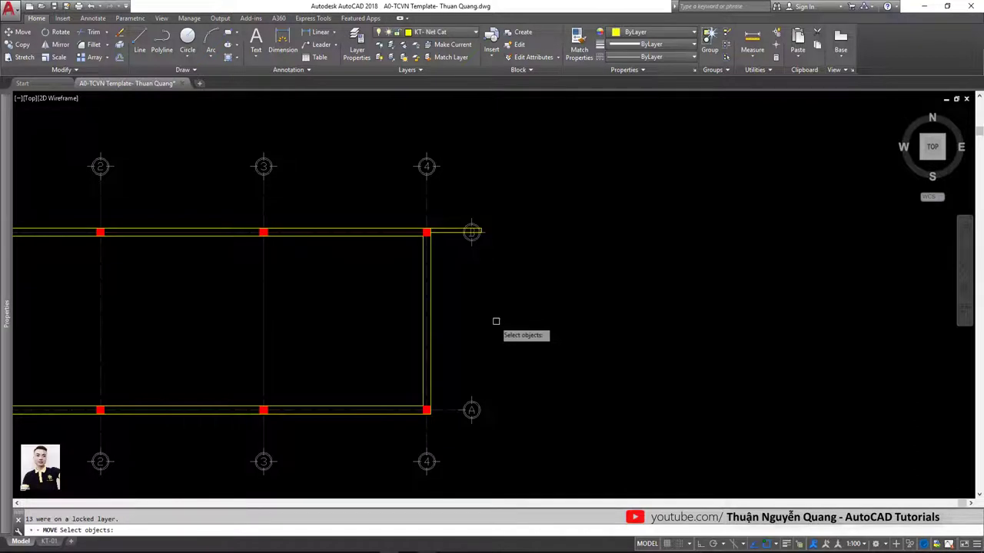
{"action": "left_click", "coordinate": [438, 31]}
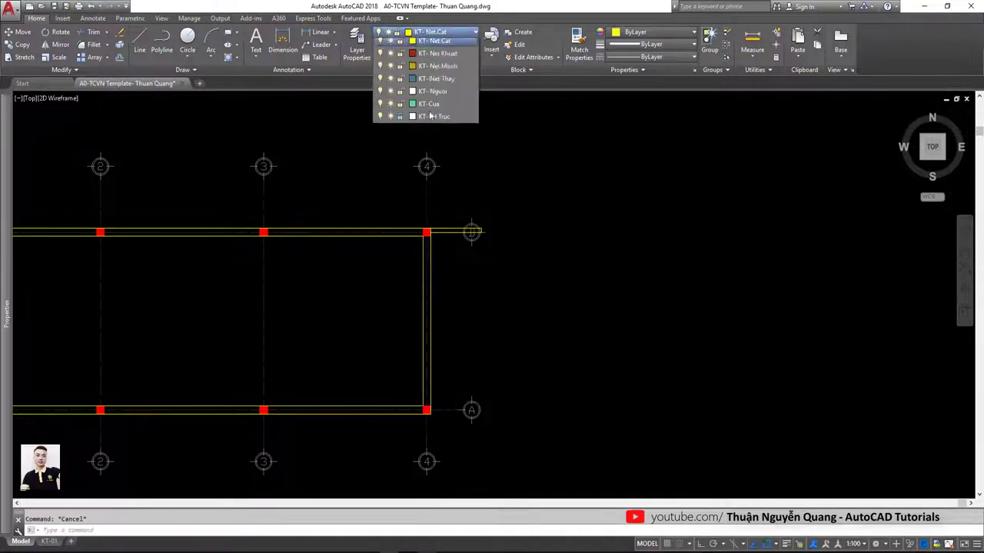
{"action": "left_click", "coordinate": [401, 234]}
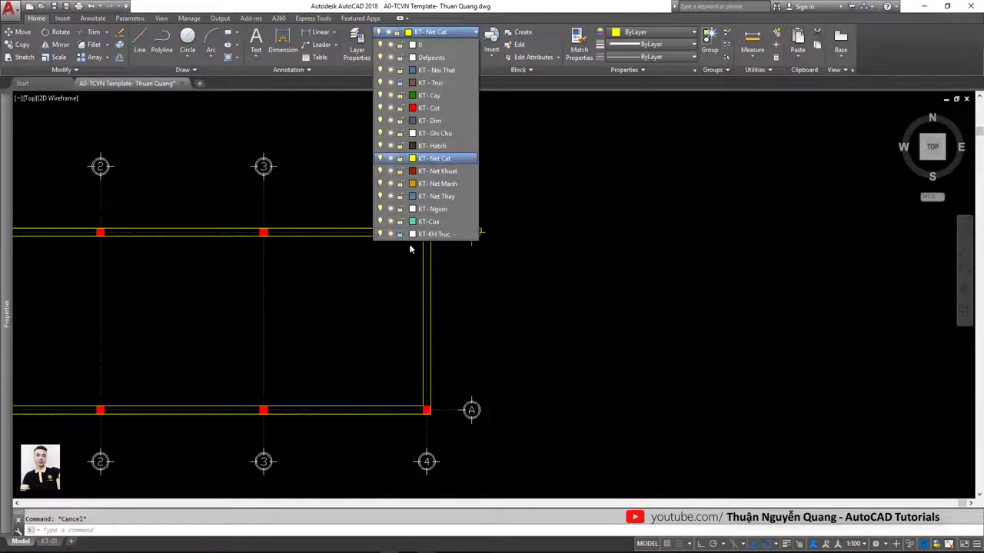
{"action": "left_click", "coordinate": [450, 275]}
- Move the grid A and B bubbles straight right with Ortho on, clear of the wall strip
{"action": "left_click", "coordinate": [450, 213]}
{"action": "left_click", "coordinate": [521, 439]}
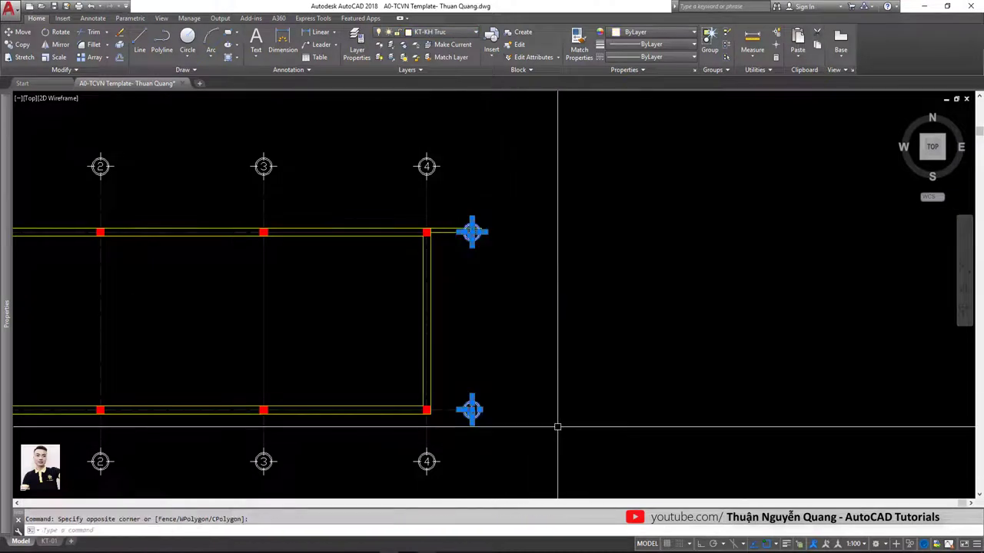
{"action": "type", "text": "m"}
{"action": "key", "text": "Return"}
{"action": "left_click", "coordinate": [541, 379]}
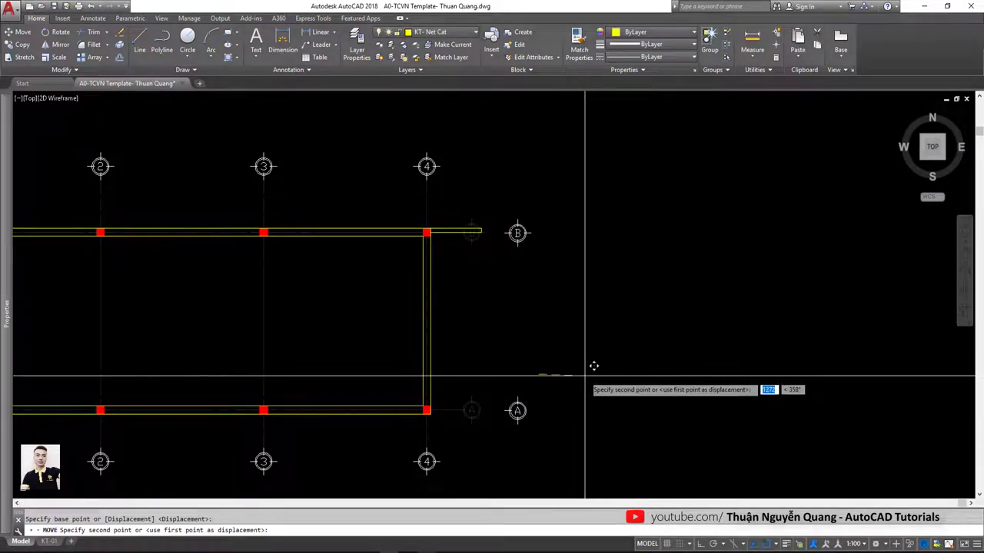
{"action": "key", "text": "F8"}
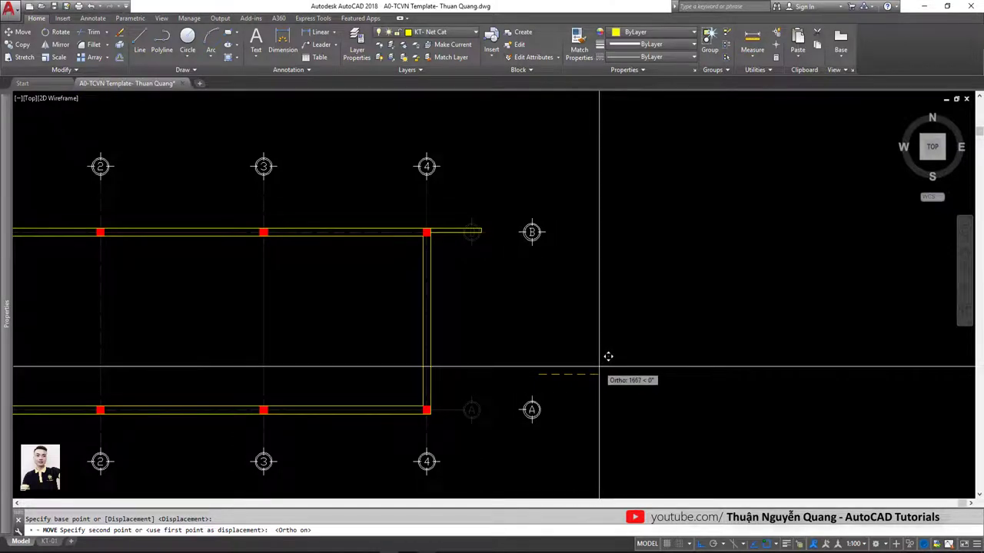
{"action": "left_click", "coordinate": [608, 365]}
{"action": "middle_click_drag", "start_coordinate": [478, 355], "coordinate": [505, 353]}
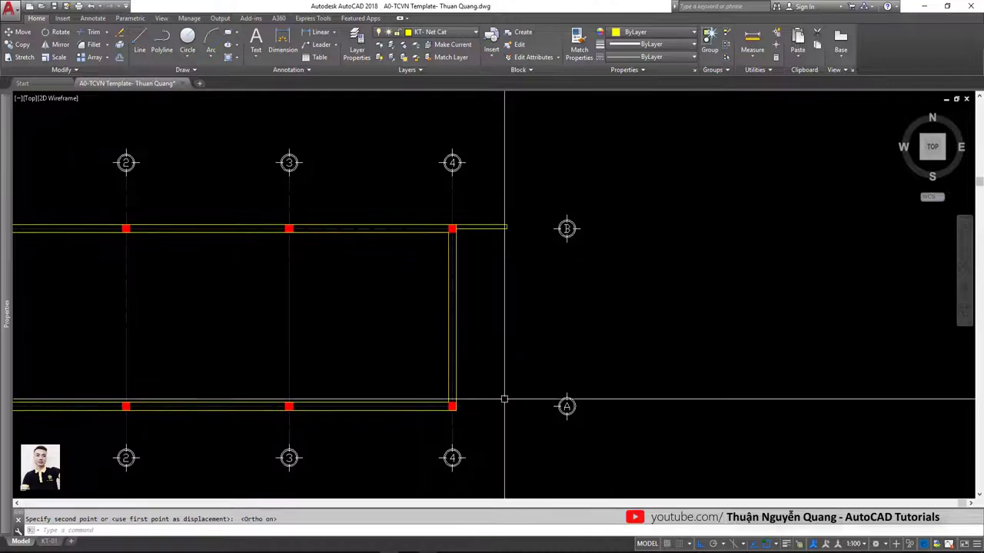
{"action": "left_click", "coordinate": [487, 401]}
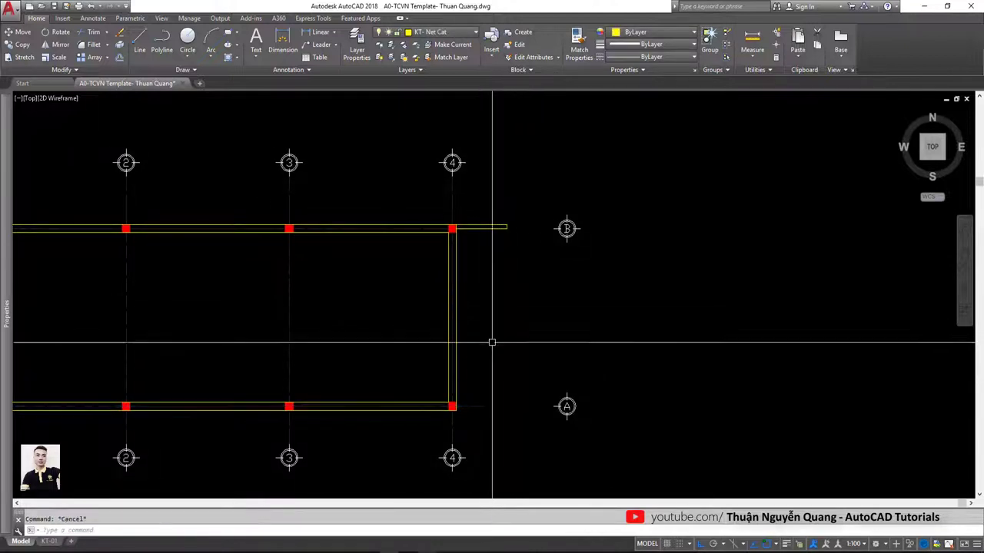
{"action": "key", "text": "Escape"}
{"action": "left_click", "coordinate": [480, 405]}
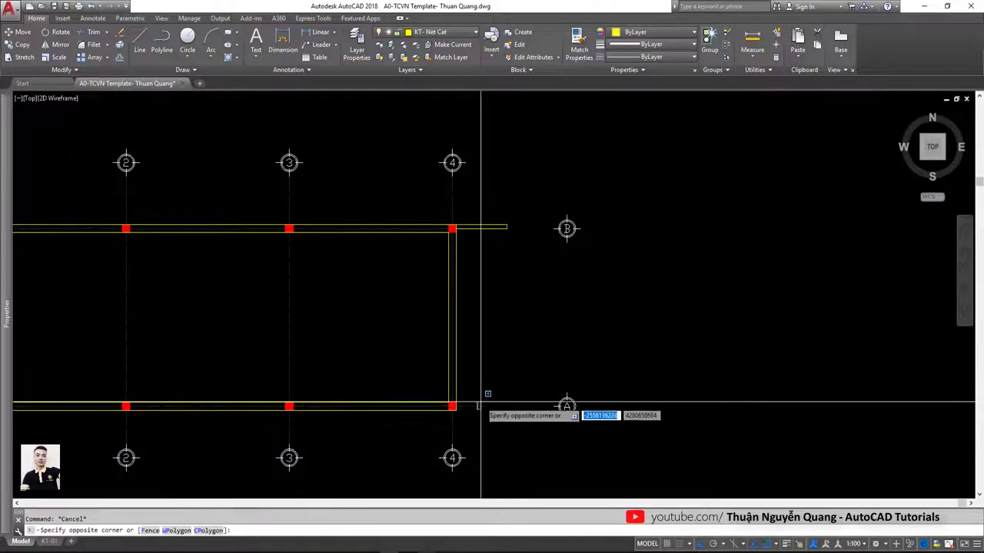
{"action": "key", "text": "Escape"}
{"action": "middle_click_drag", "start_coordinate": [481, 402], "coordinate": [518, 399]}
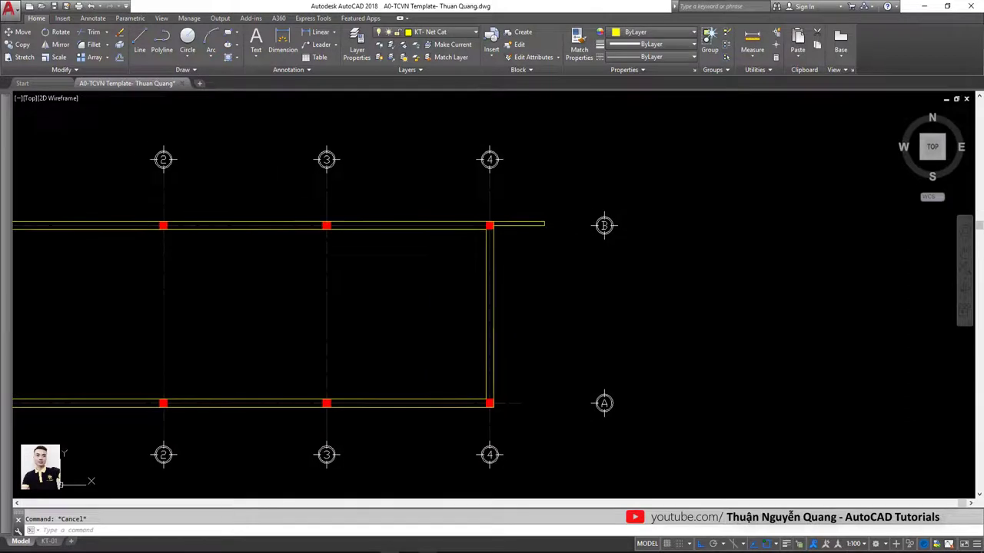
- Copy the 1400 wall strip from the column 4/B corner to the column 4/A corner
{"action": "left_click", "coordinate": [538, 222]}
{"action": "left_click", "coordinate": [544, 225]}
{"action": "type", "text": "co"}
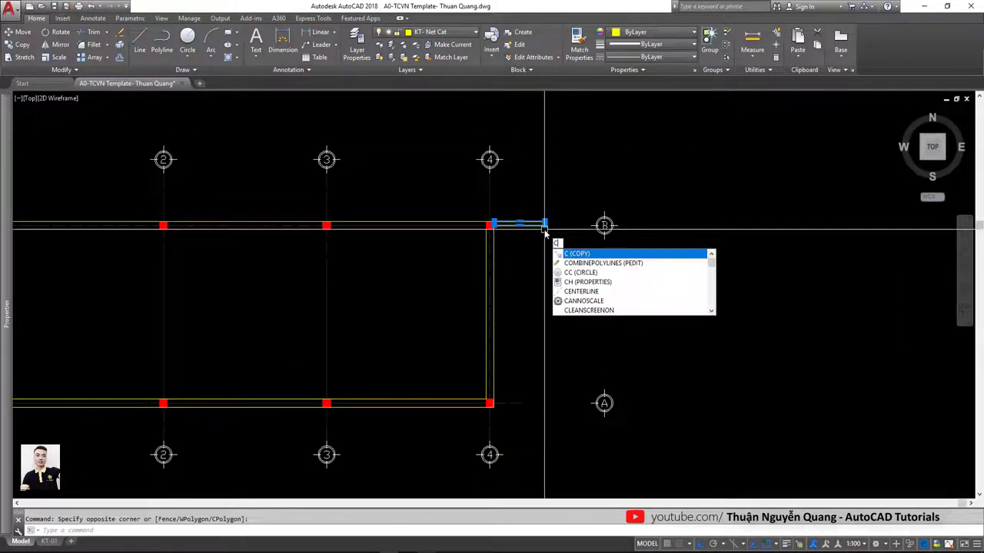
{"action": "key", "text": "Return"}
{"action": "scroll", "coordinate": [492, 223], "scroll_direction": "up", "scroll_amount": 2}
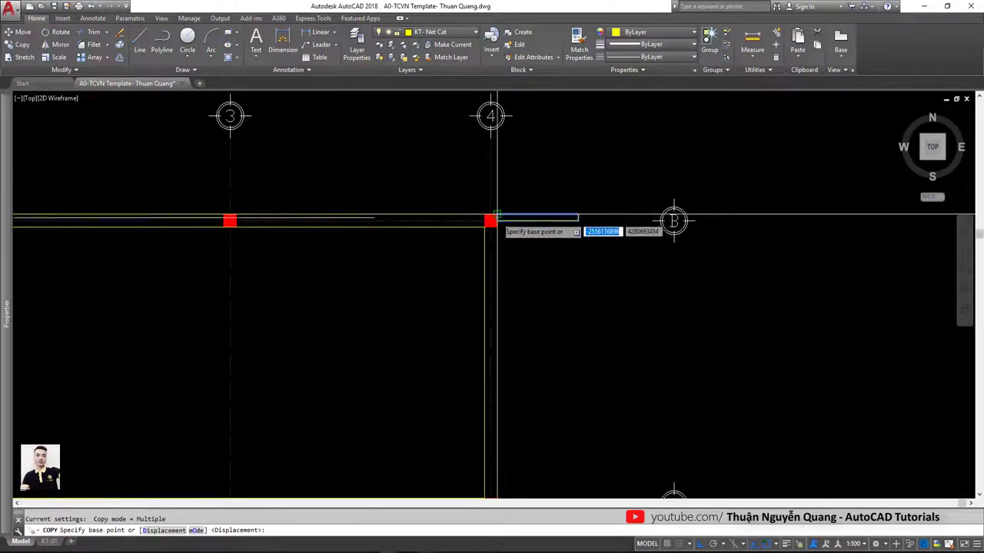
{"action": "scroll", "coordinate": [496, 221], "scroll_direction": "up", "scroll_amount": 4}
{"action": "left_click", "coordinate": [501, 214]}
{"action": "scroll", "coordinate": [500, 231], "scroll_direction": "down", "scroll_amount": 5}
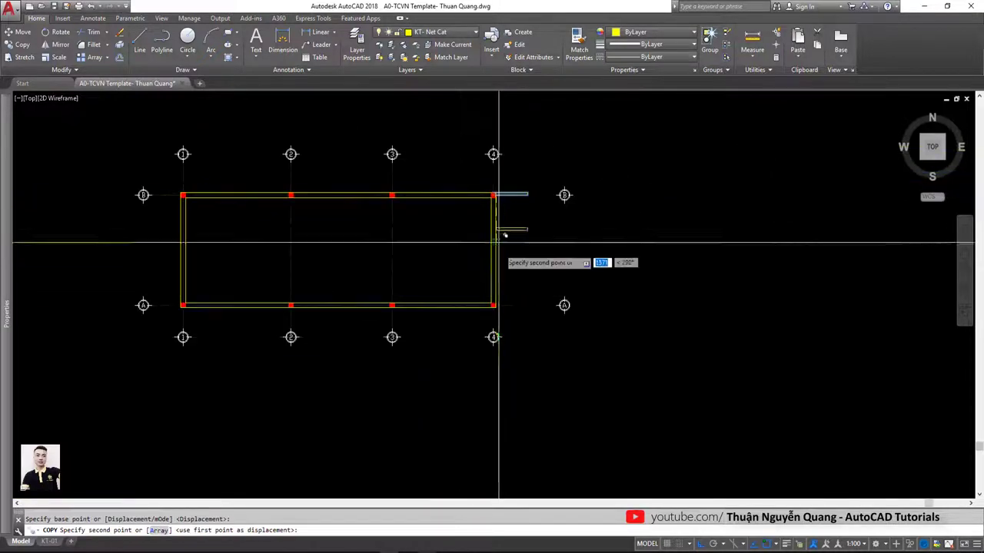
{"action": "scroll", "coordinate": [500, 300], "scroll_direction": "up", "scroll_amount": 6}
{"action": "scroll", "coordinate": [477, 230], "scroll_direction": "down", "scroll_amount": 2}
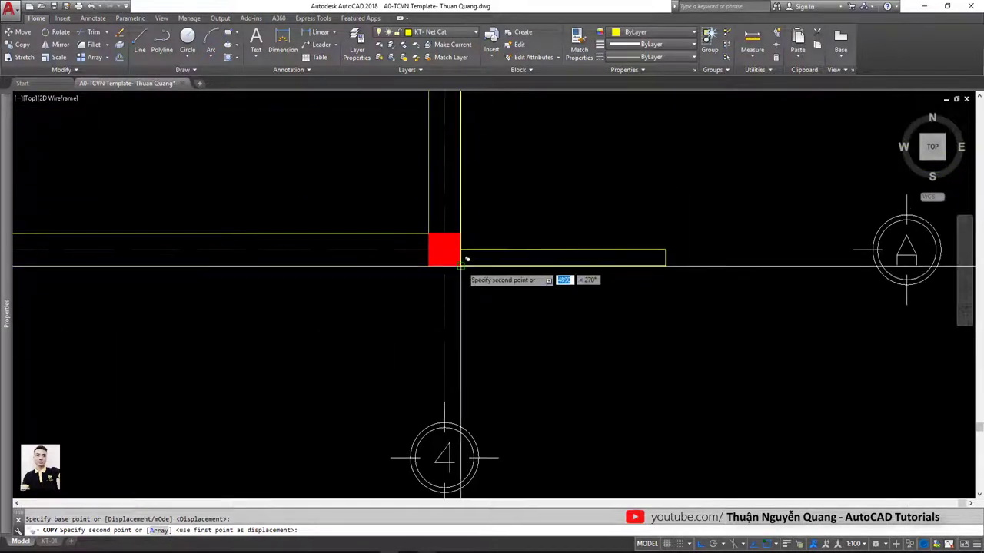
{"action": "left_click", "coordinate": [469, 266]}
{"action": "scroll", "coordinate": [492, 262], "scroll_direction": "down", "scroll_amount": 5}
{"action": "key", "text": "Escape"}
{"action": "key", "text": "alt+Tab"}
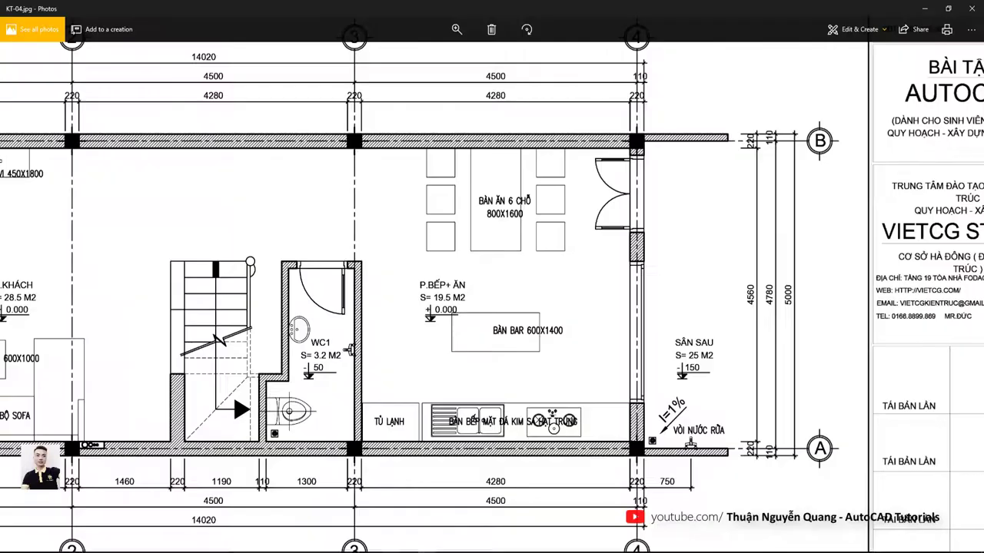
{"action": "scroll", "coordinate": [529, 322], "scroll_direction": "down", "scroll_amount": 3}
{"action": "scroll", "coordinate": [203, 136], "scroll_direction": "up", "scroll_amount": 2}
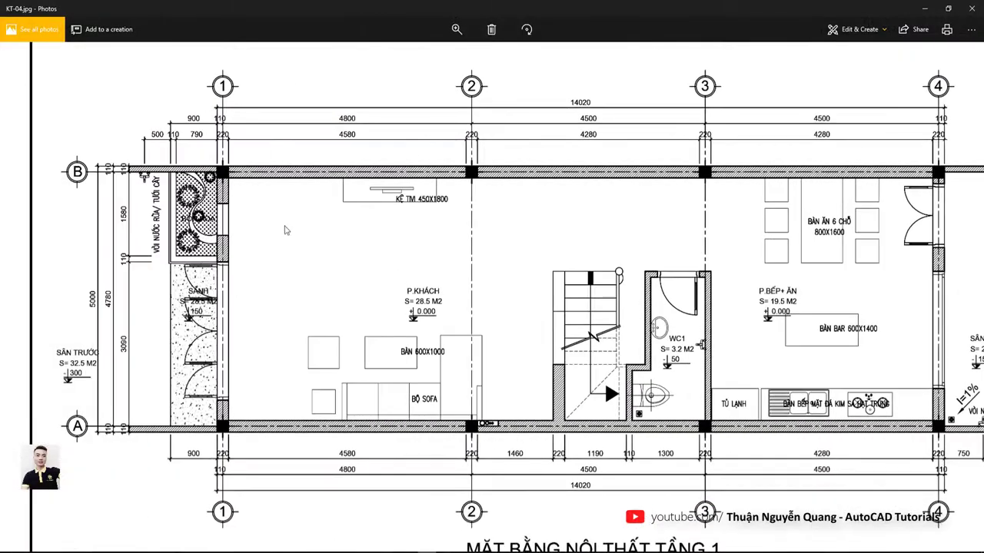
{"action": "scroll", "coordinate": [204, 136], "scroll_direction": "up", "scroll_amount": 2}
{"action": "scroll", "coordinate": [201, 136], "scroll_direction": "up", "scroll_amount": 1}
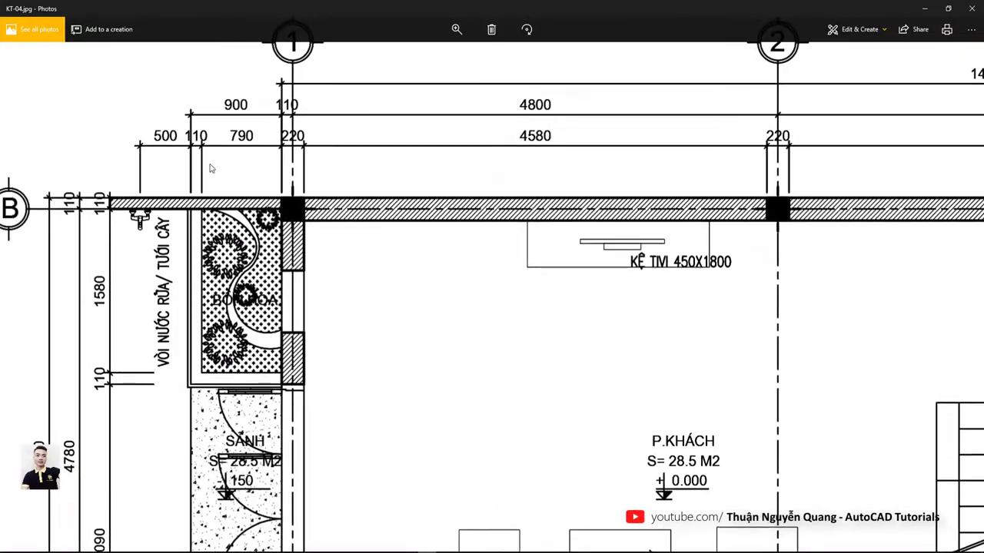
{"action": "scroll", "coordinate": [211, 163], "scroll_direction": "down", "scroll_amount": 2}
{"action": "scroll", "coordinate": [277, 238], "scroll_direction": "up", "scroll_amount": 2}
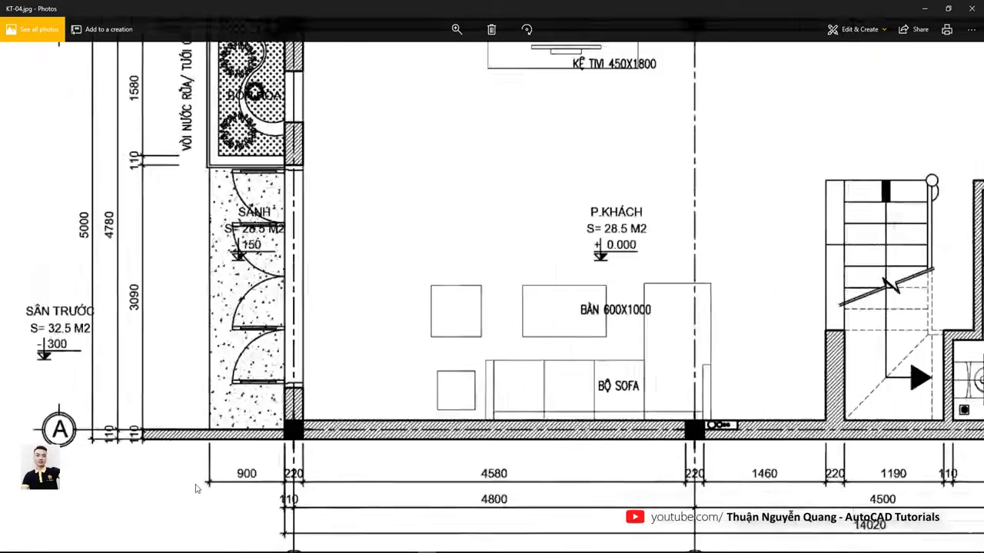
{"action": "scroll", "coordinate": [278, 231], "scroll_direction": "up", "scroll_amount": 1}
{"action": "scroll", "coordinate": [283, 209], "scroll_direction": "down", "scroll_amount": 3}
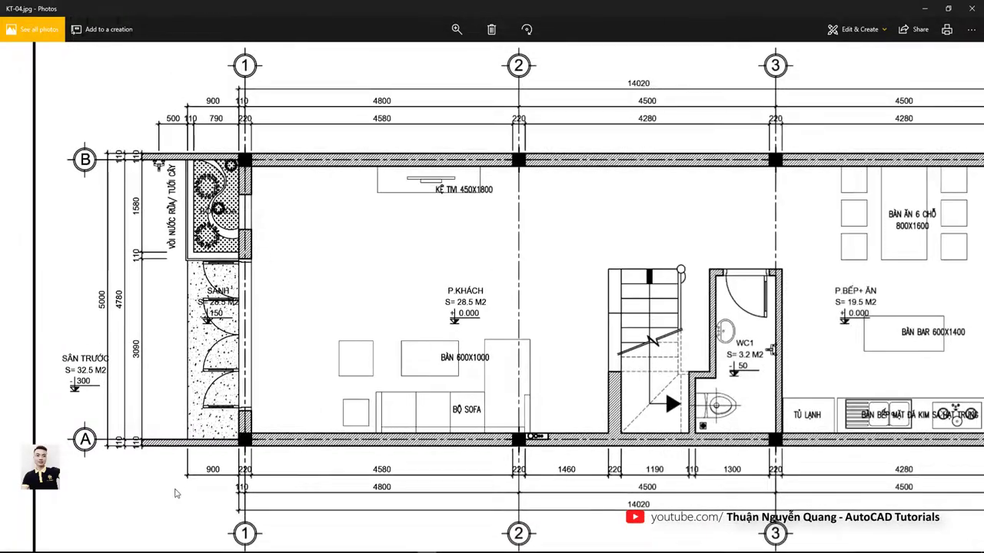
{"action": "scroll", "coordinate": [176, 492], "scroll_direction": "up", "scroll_amount": 3}
{"action": "left_click_drag", "start_coordinate": [290, 431], "coordinate": [381, 456]}
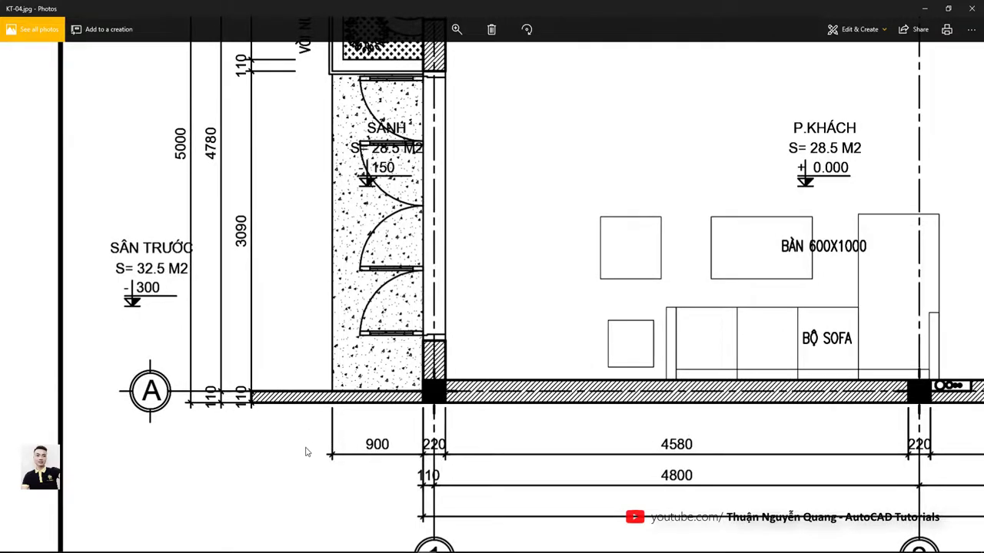
{"action": "scroll", "coordinate": [327, 416], "scroll_direction": "down", "scroll_amount": 2}
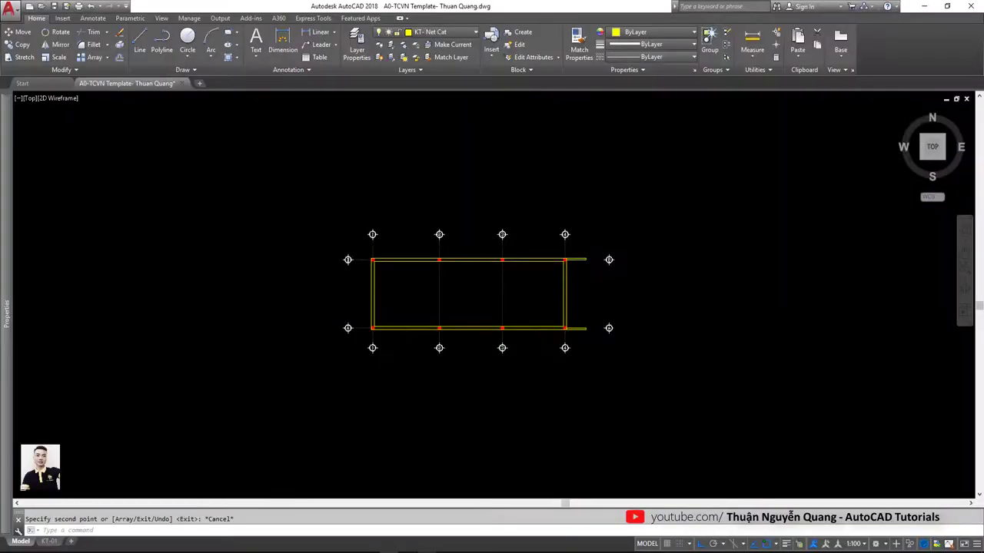
- Draw an 1800 by 110 wall strip rectangle left of grid 1
{"action": "scroll", "coordinate": [376, 315], "scroll_direction": "up", "scroll_amount": 5}
{"action": "type", "text": "rec"}
{"action": "key", "text": "Return"}
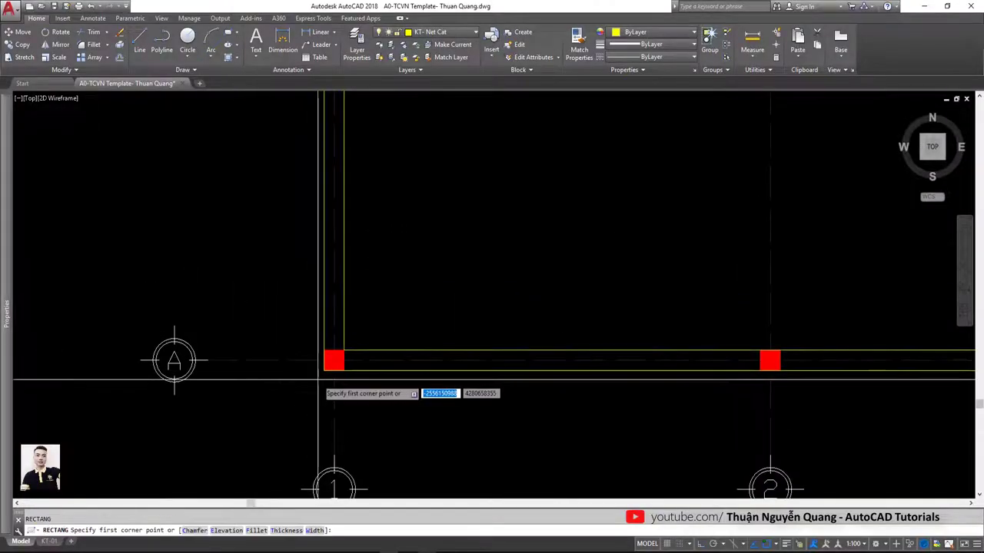
{"action": "scroll", "coordinate": [329, 373], "scroll_direction": "up", "scroll_amount": 2}
{"action": "left_click", "coordinate": [329, 368]}
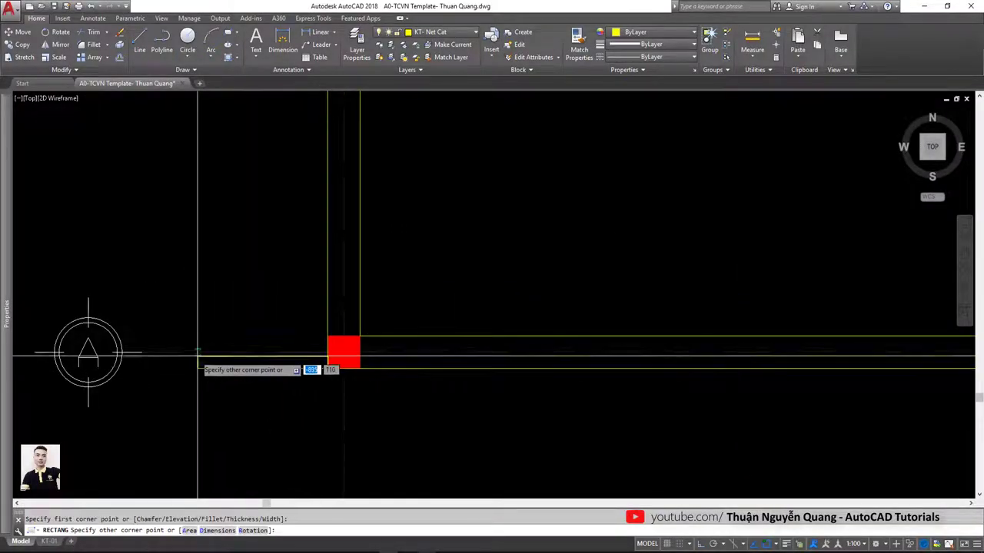
{"action": "key", "text": "Escape"}
{"action": "scroll", "coordinate": [336, 370], "scroll_direction": "down", "scroll_amount": 3}
{"action": "scroll", "coordinate": [338, 369], "scroll_direction": "up", "scroll_amount": 1}
{"action": "type", "text": "RE"}
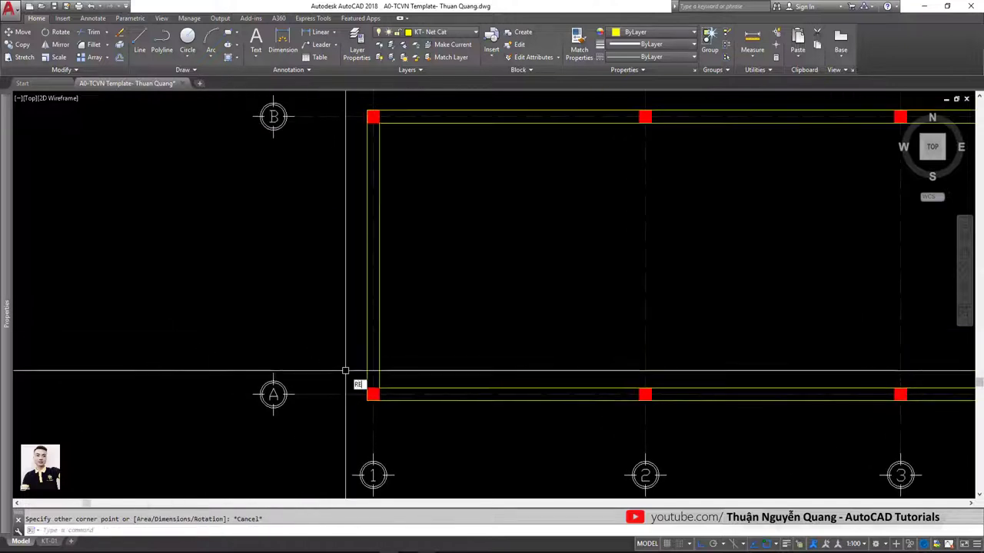
{"action": "key", "text": "Return"}
{"action": "left_click", "coordinate": [205, 275]}
{"action": "type", "text": "1800"}
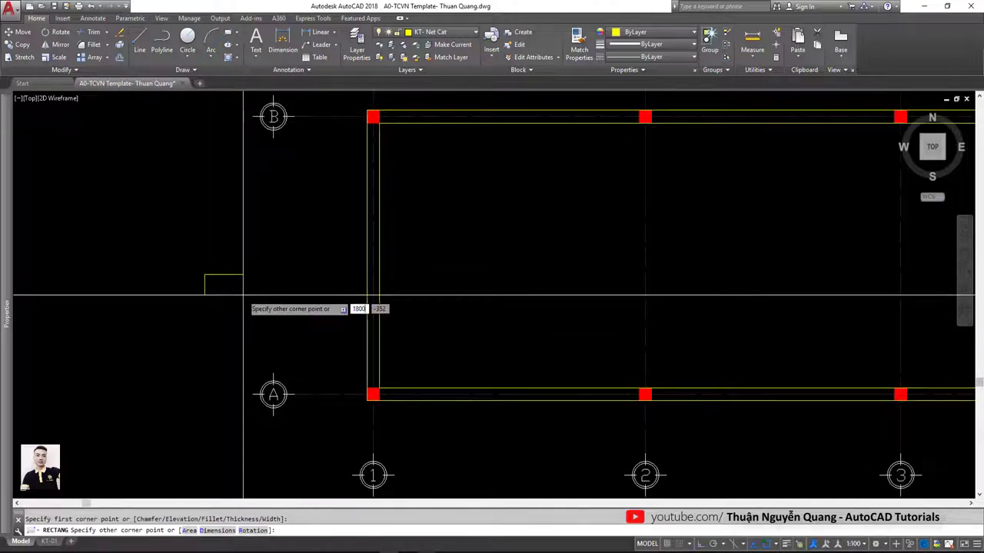
{"action": "key", "text": "Tab"}
{"action": "type", "text": "110"}
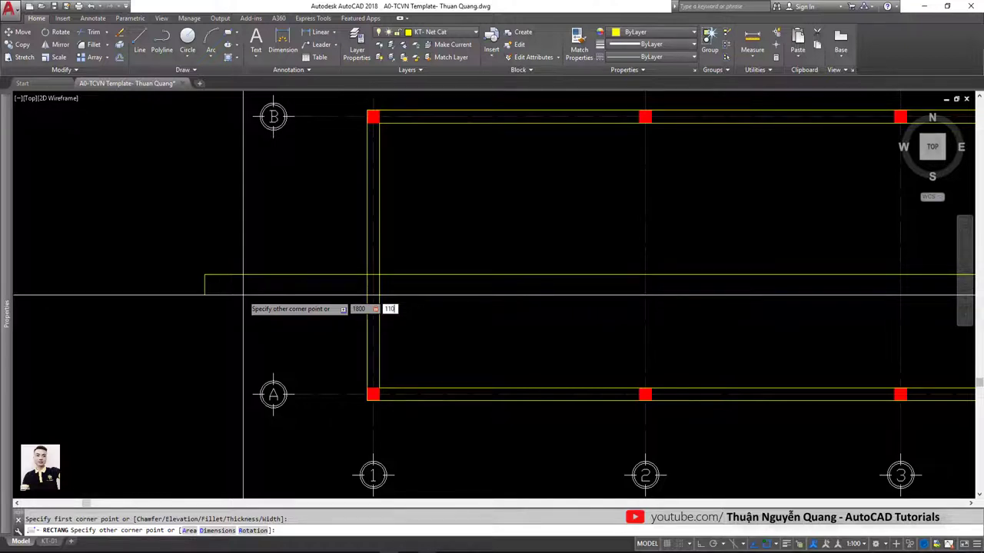
{"action": "key", "text": "Return"}
- Move the new wall strip onto axis A at the grid 1 column
{"action": "left_click", "coordinate": [265, 271]}
{"action": "type", "text": "m"}
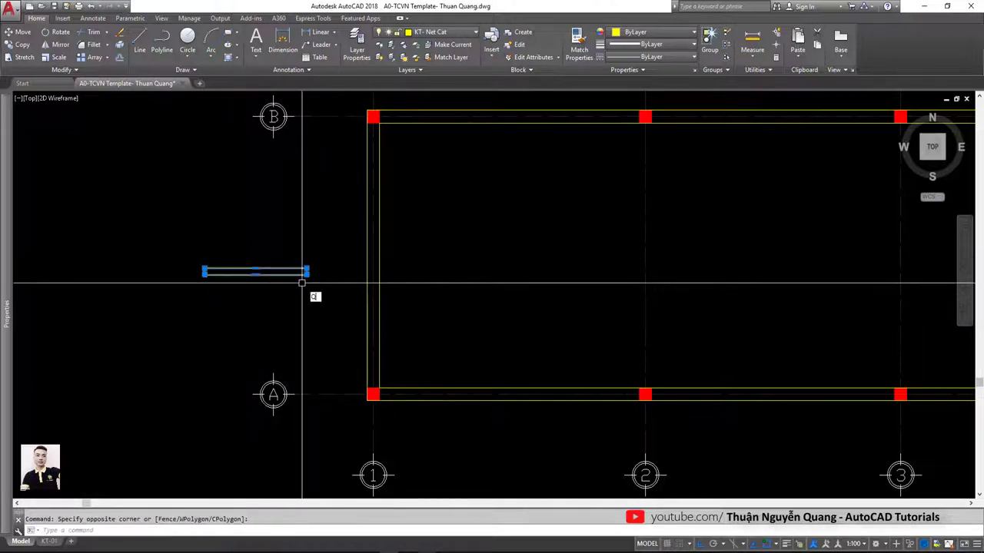
{"action": "key", "text": "Return"}
{"action": "left_click", "coordinate": [307, 273]}
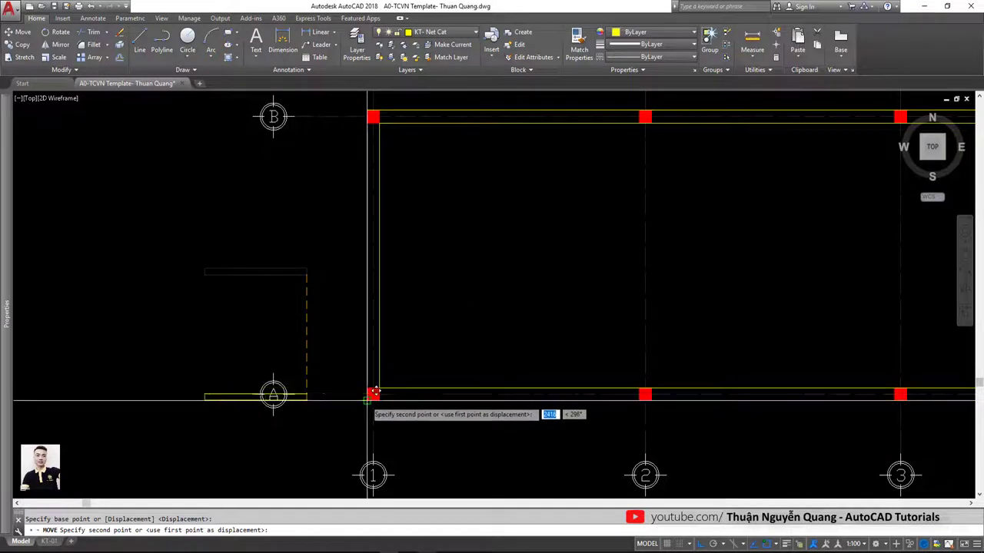
{"action": "scroll", "coordinate": [318, 380], "scroll_direction": "down", "scroll_amount": 6}
- Shift the A and B grid bubbles further left, clear of the extended walls
{"action": "left_click", "coordinate": [285, 300]}
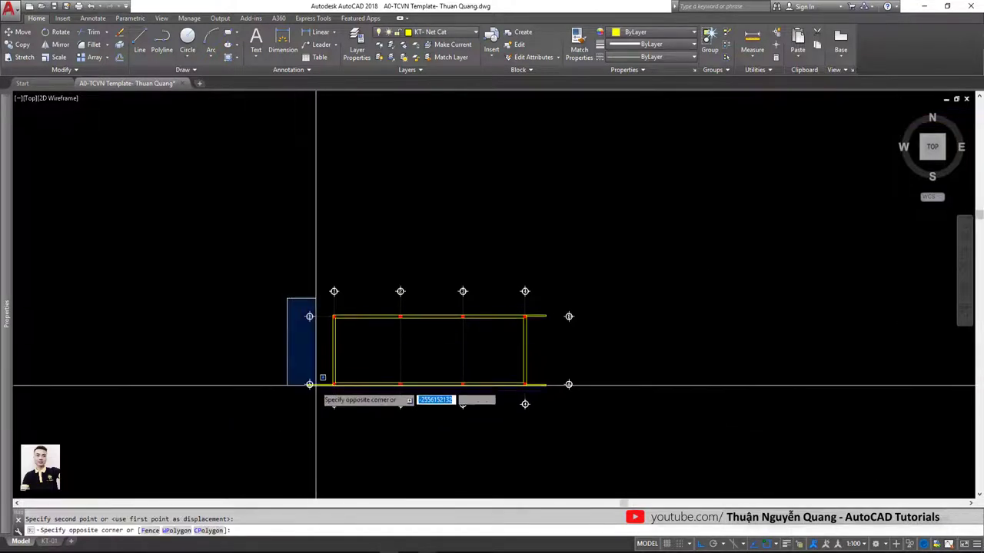
{"action": "left_click", "coordinate": [318, 399]}
{"action": "scroll", "coordinate": [318, 399], "scroll_direction": "up", "scroll_amount": 4}
{"action": "type", "text": "m"}
{"action": "key", "text": "Return"}
{"action": "left_click", "coordinate": [335, 321]}
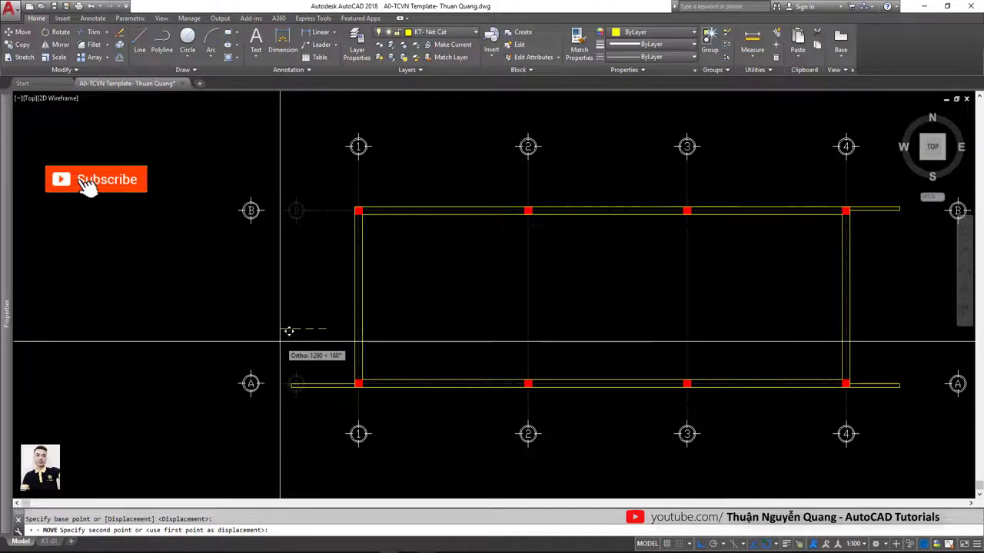
{"action": "left_click", "coordinate": [281, 343]}
- Copy the axis A wall strip to the left end of axis B
{"action": "scroll", "coordinate": [281, 342], "scroll_direction": "up", "scroll_amount": 3}
{"action": "scroll", "coordinate": [310, 375], "scroll_direction": "down", "scroll_amount": 4}
{"action": "scroll", "coordinate": [310, 309], "scroll_direction": "up", "scroll_amount": 5}
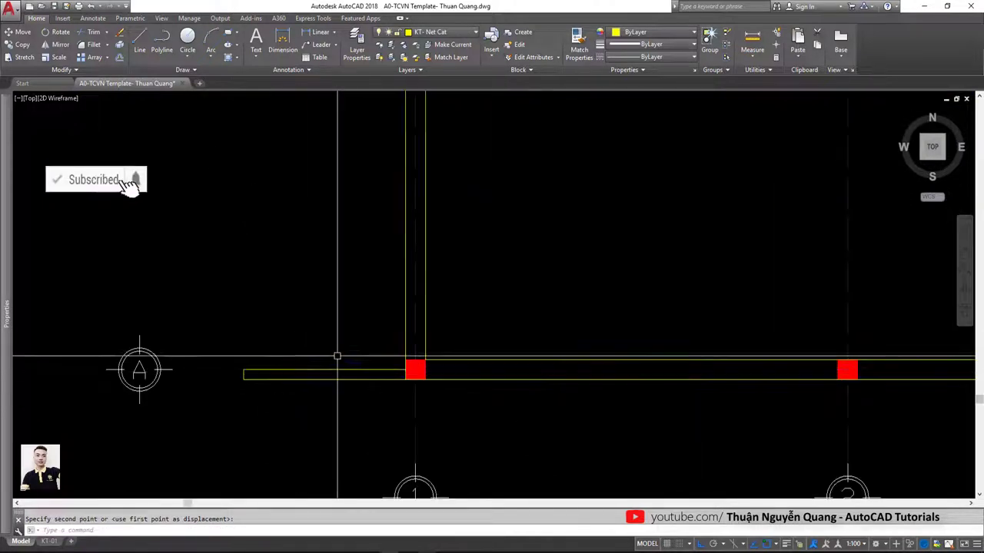
{"action": "left_click", "coordinate": [350, 375]}
{"action": "left_click", "coordinate": [353, 377]}
{"action": "type", "text": "co"}
{"action": "key", "text": "Return"}
{"action": "left_click", "coordinate": [353, 375]}
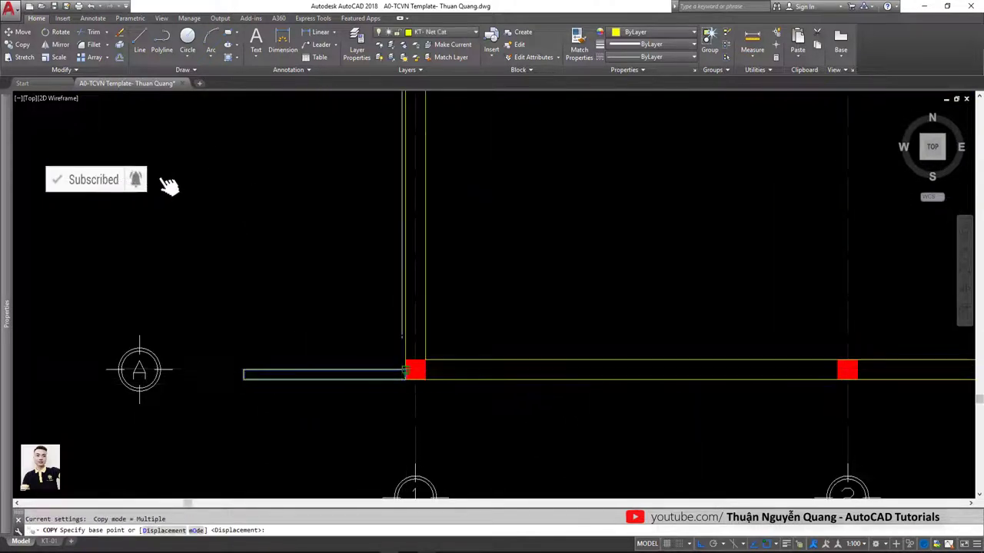
{"action": "scroll", "coordinate": [375, 233], "scroll_direction": "down", "scroll_amount": 3}
{"action": "scroll", "coordinate": [375, 233], "scroll_direction": "up", "scroll_amount": 3}
{"action": "left_click", "coordinate": [407, 223]}
{"action": "key", "text": "Escape"}
{"action": "scroll", "coordinate": [406, 276], "scroll_direction": "down", "scroll_amount": 3}
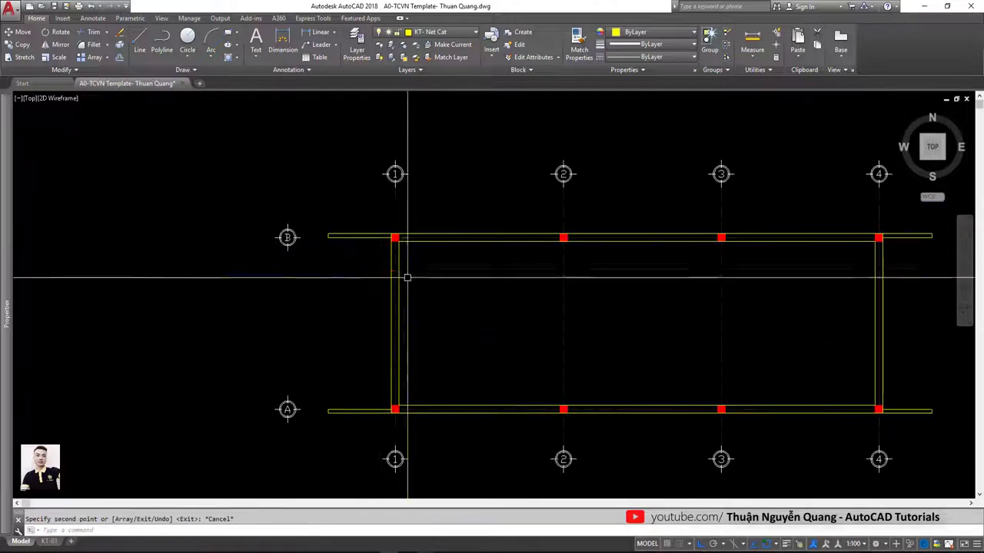
{"action": "scroll", "coordinate": [392, 300], "scroll_direction": "down", "scroll_amount": 3}
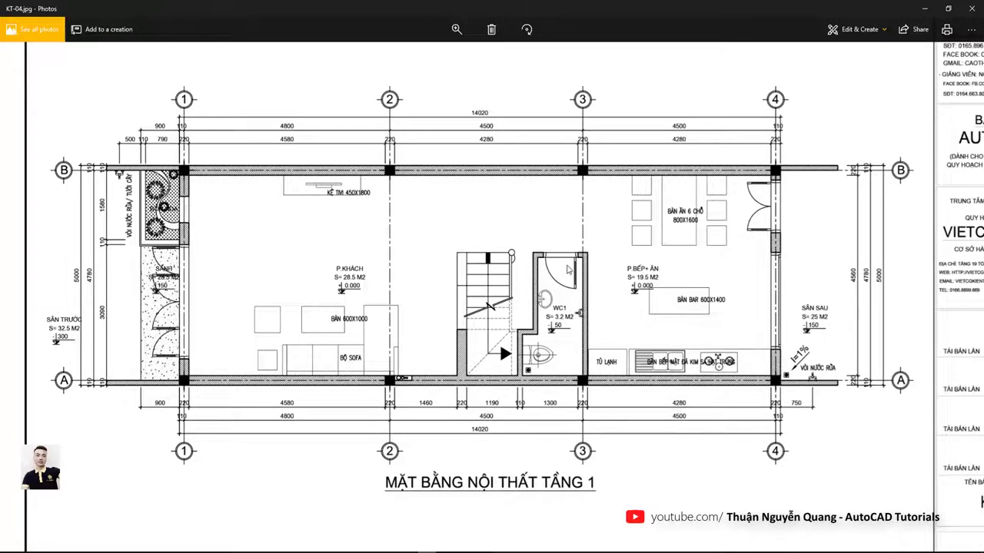
{"action": "scroll", "coordinate": [483, 389], "scroll_direction": "up", "scroll_amount": 2}
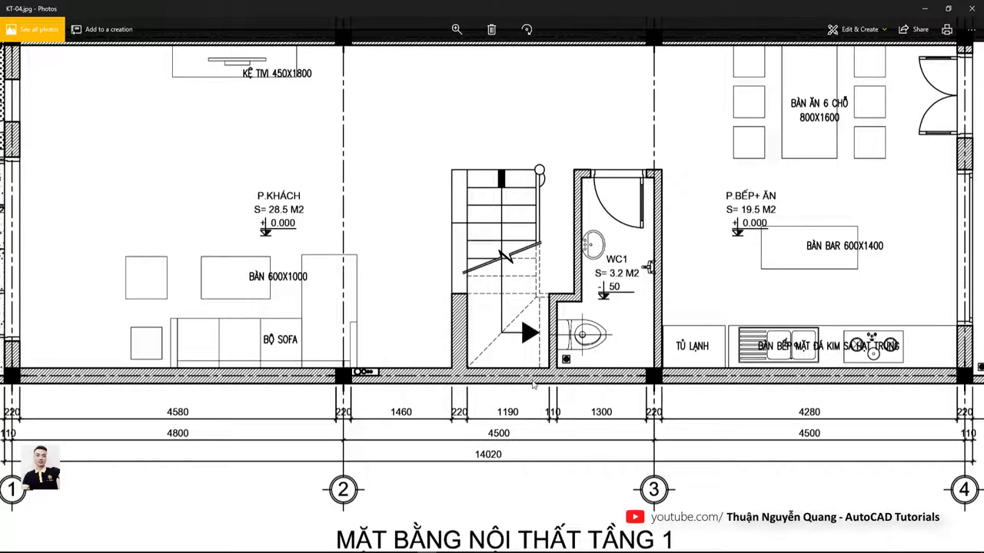
{"action": "left_click_drag", "start_coordinate": [532, 385], "coordinate": [457, 428]}
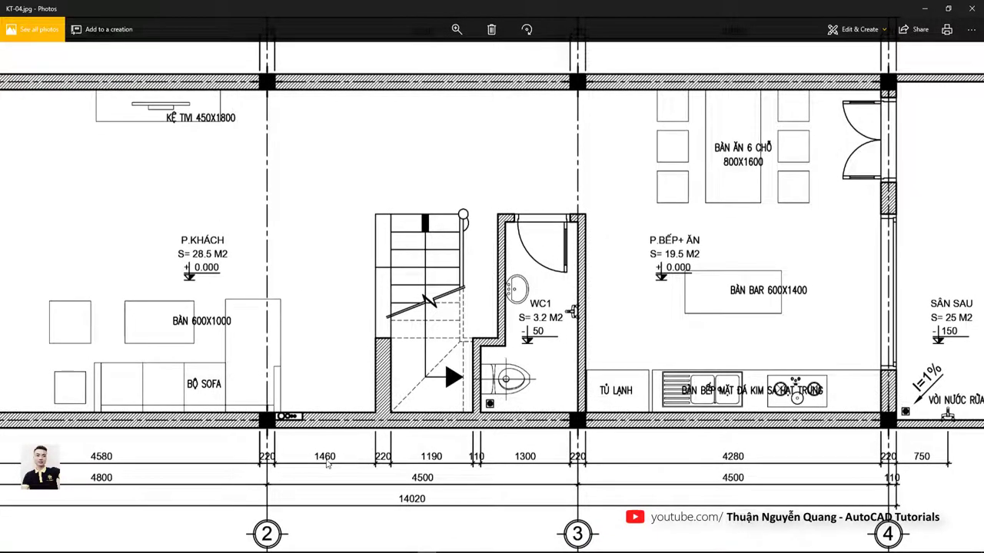
{"action": "scroll", "coordinate": [305, 444], "scroll_direction": "down", "scroll_amount": 1}
{"action": "scroll", "coordinate": [311, 496], "scroll_direction": "down", "scroll_amount": 1}
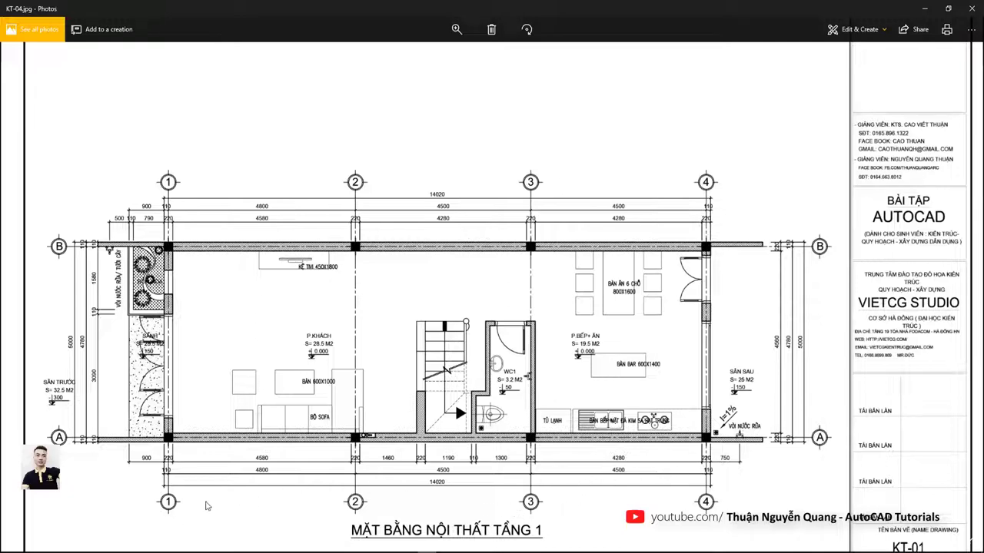
{"action": "scroll", "coordinate": [495, 461], "scroll_direction": "up", "scroll_amount": 1}
{"action": "scroll", "coordinate": [531, 296], "scroll_direction": "up", "scroll_amount": 1}
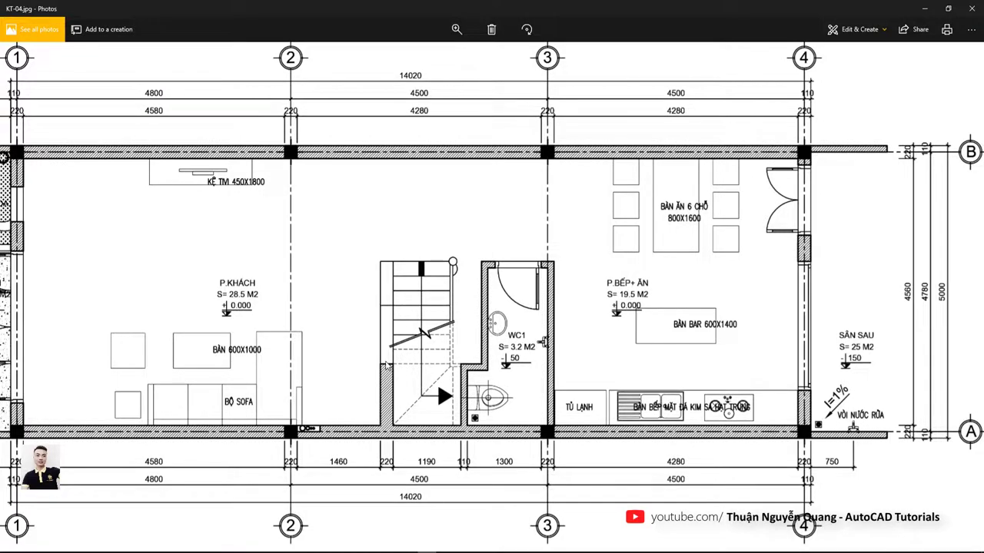
{"action": "scroll", "coordinate": [385, 411], "scroll_direction": "up", "scroll_amount": 1}
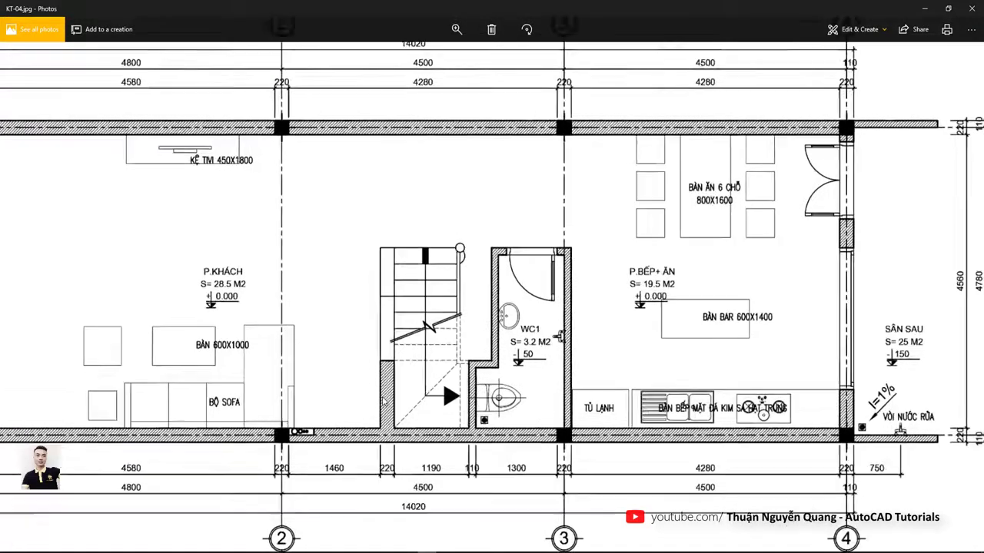
{"action": "scroll", "coordinate": [385, 397], "scroll_direction": "up", "scroll_amount": 1}
{"action": "scroll", "coordinate": [385, 355], "scroll_direction": "up", "scroll_amount": 1}
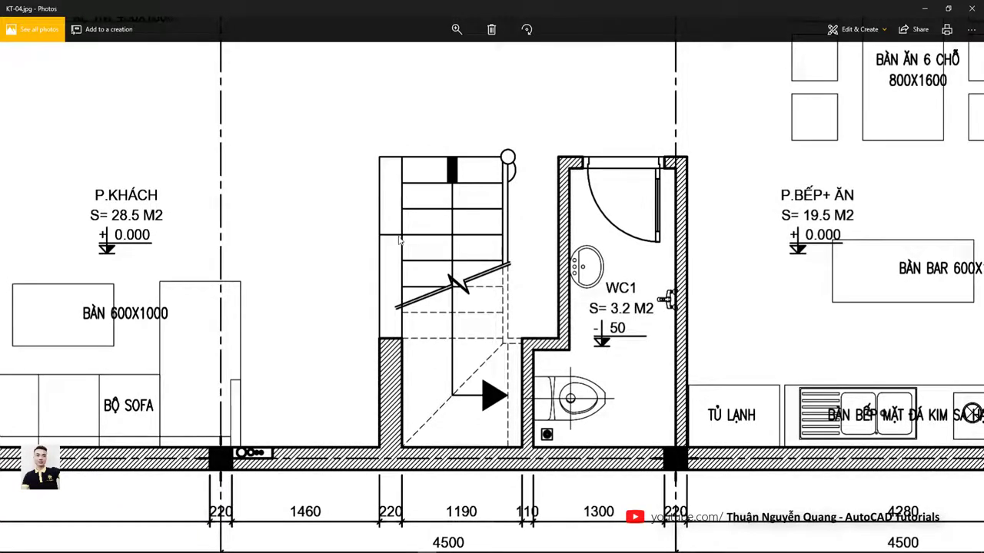
{"action": "scroll", "coordinate": [402, 409], "scroll_direction": "down", "scroll_amount": 2}
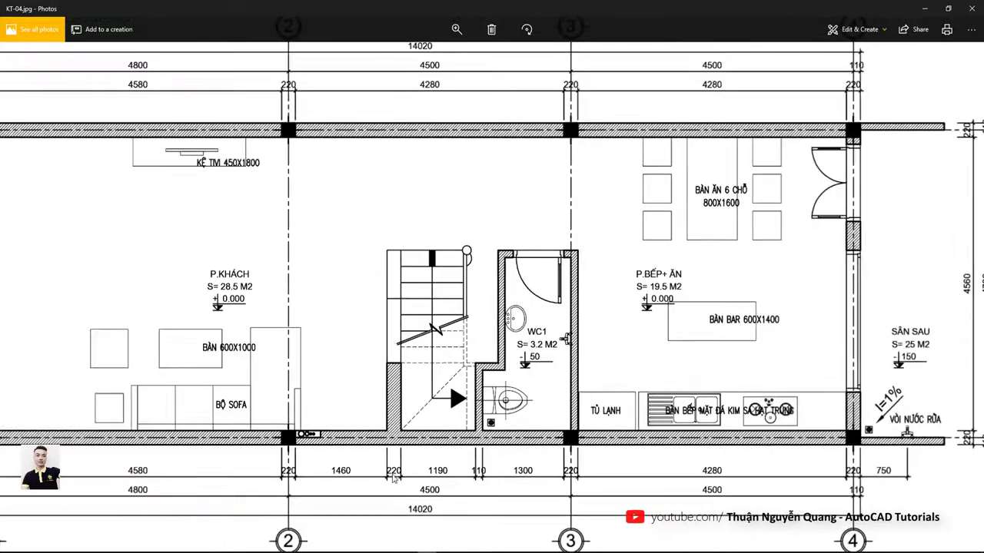
{"action": "scroll", "coordinate": [397, 369], "scroll_direction": "up", "scroll_amount": 2}
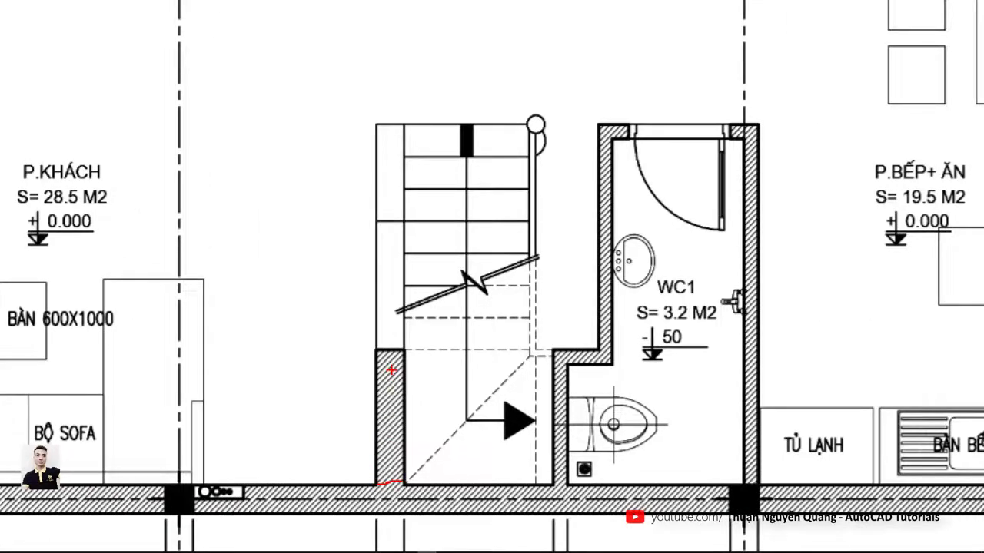
{"action": "scroll", "coordinate": [402, 442], "scroll_direction": "down", "scroll_amount": 2}
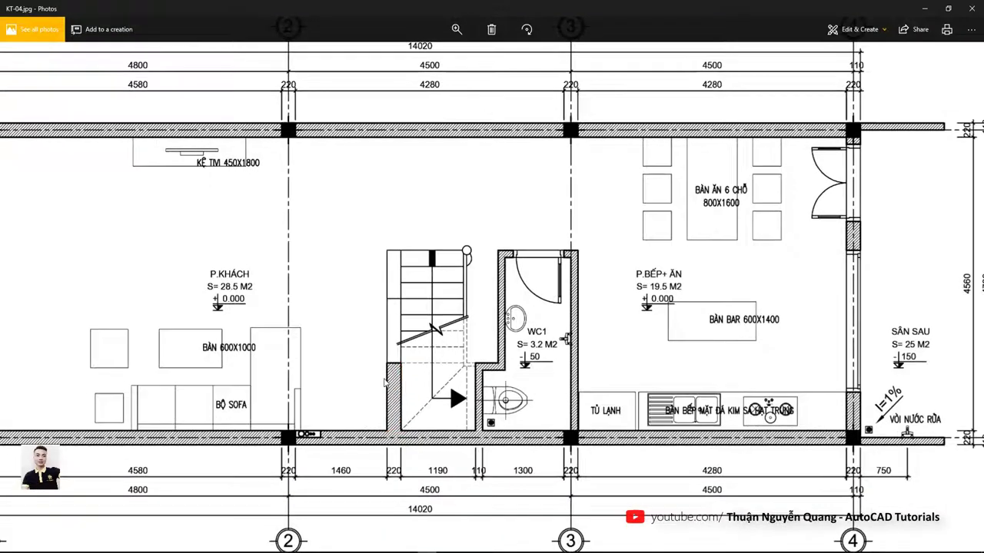
{"action": "left_click_drag", "start_coordinate": [389, 371], "coordinate": [479, 360]}
{"action": "scroll", "coordinate": [526, 365], "scroll_direction": "down", "scroll_amount": 1}
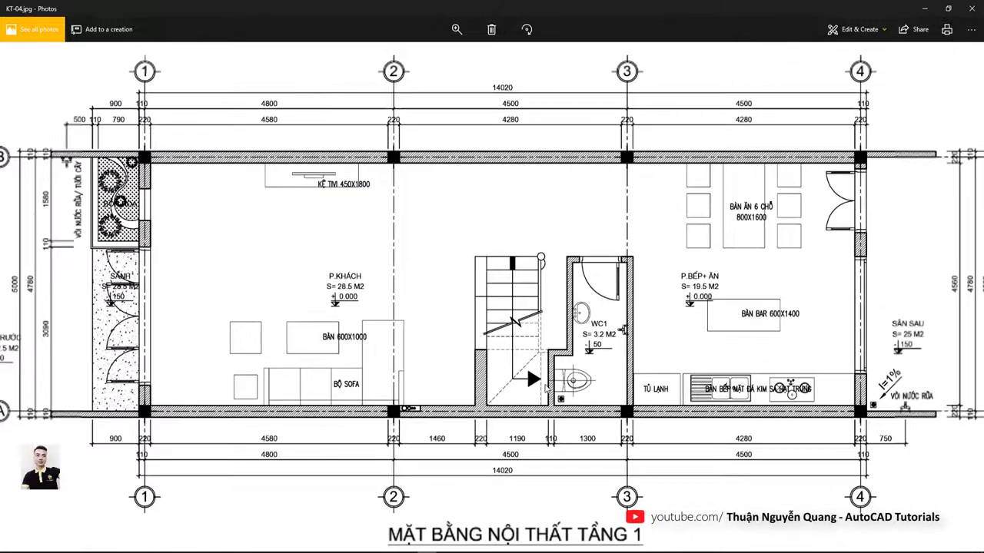
{"action": "scroll", "coordinate": [564, 366], "scroll_direction": "up", "scroll_amount": 1}
{"action": "scroll", "coordinate": [564, 366], "scroll_direction": "down", "scroll_amount": 1}
{"action": "scroll", "coordinate": [564, 366], "scroll_direction": "up", "scroll_amount": 1}
{"action": "mouse_move", "coordinate": [565, 366]}
{"action": "left_mouse_down"}
{"action": "mouse_move", "coordinate": [334, 359]}
{"action": "mouse_move", "coordinate": [638, 362]}
{"action": "left_mouse_up"}
{"action": "scroll", "coordinate": [334, 359], "scroll_direction": "down", "scroll_amount": 1}
{"action": "scroll", "coordinate": [657, 371], "scroll_direction": "up", "scroll_amount": 1}
{"action": "scroll", "coordinate": [658, 371], "scroll_direction": "down", "scroll_amount": 1}
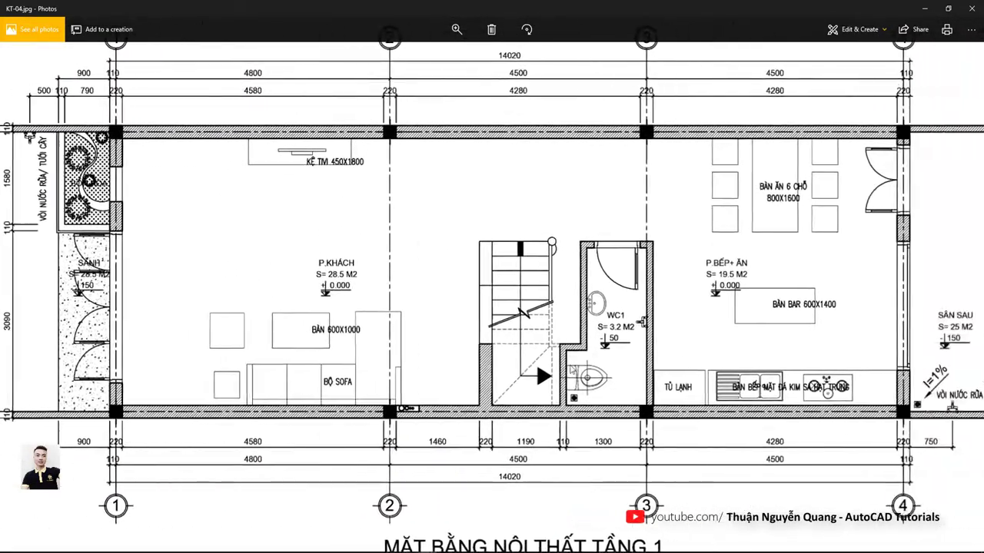
{"action": "scroll", "coordinate": [657, 371], "scroll_direction": "up", "scroll_amount": 1}
{"action": "scroll", "coordinate": [492, 346], "scroll_direction": "up", "scroll_amount": 1}
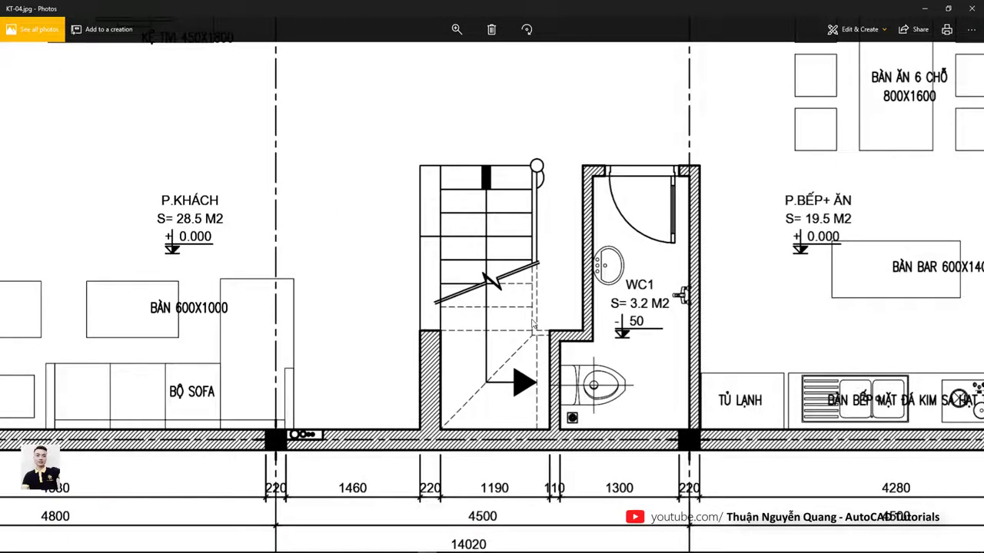
{"action": "scroll", "coordinate": [531, 335], "scroll_direction": "up", "scroll_amount": 1}
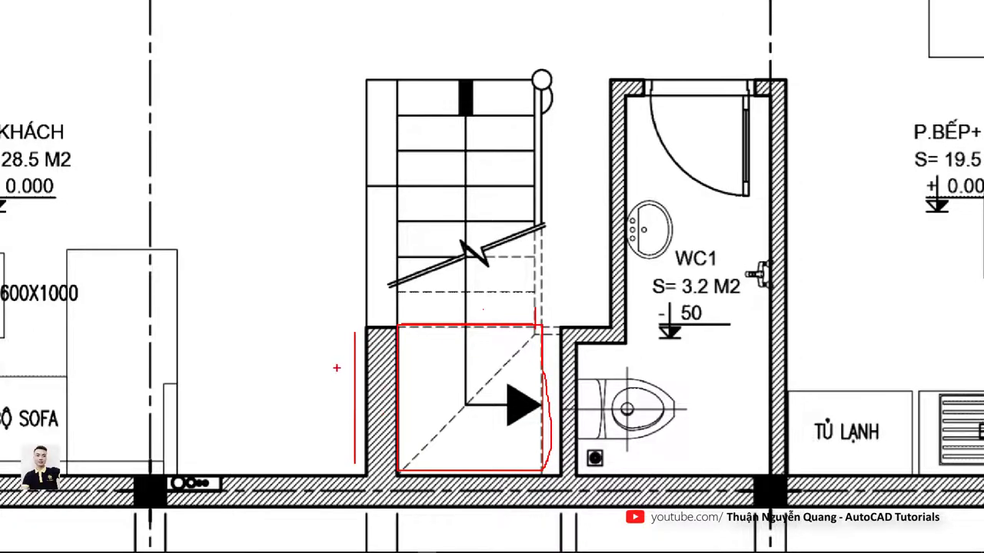
{"action": "scroll", "coordinate": [431, 342], "scroll_direction": "down", "scroll_amount": 2}
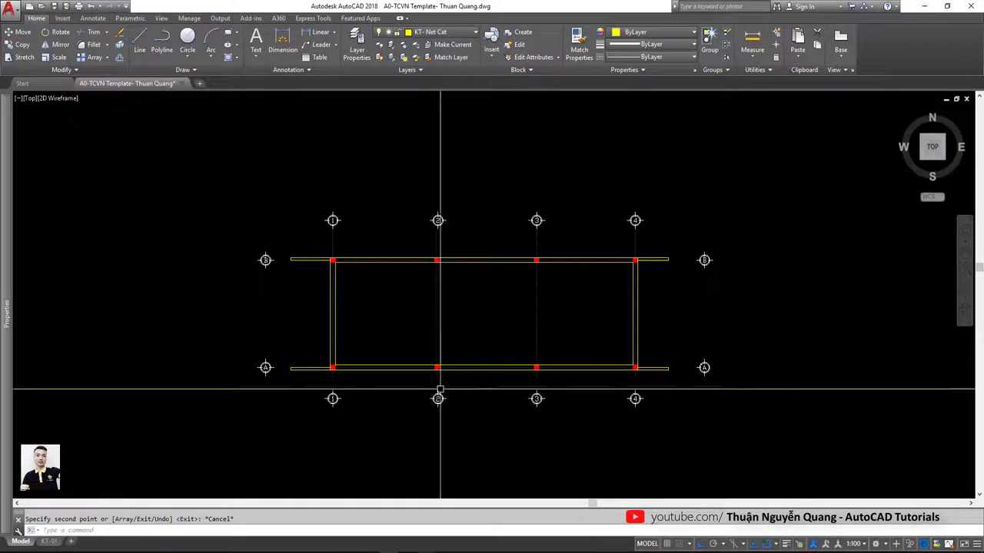
- Draw a short vertical wall line down from the grid 2 column corner on axis A
{"action": "scroll", "coordinate": [439, 395], "scroll_direction": "up", "scroll_amount": 5}
{"action": "middle_click_drag", "start_coordinate": [443, 370], "coordinate": [433, 318]}
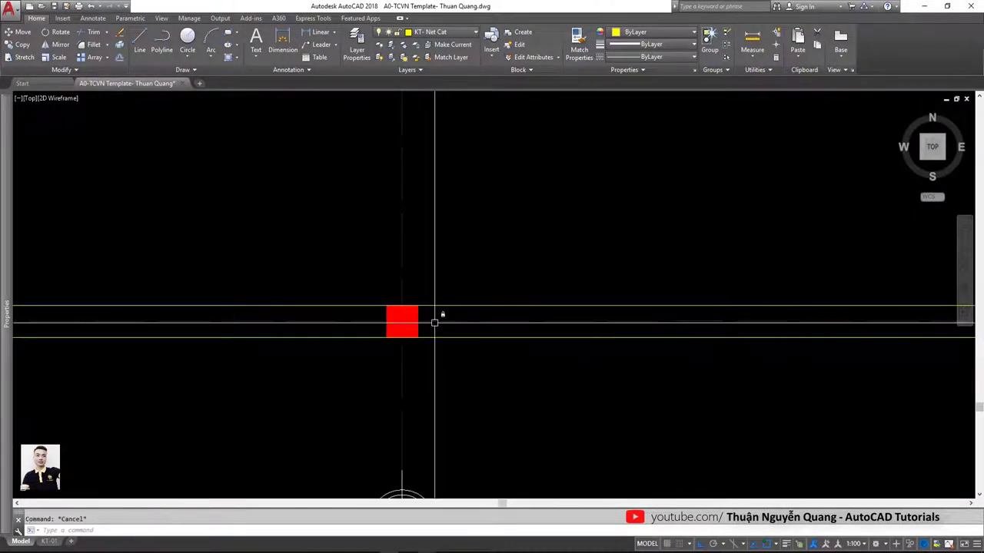
{"action": "type", "text": "l"}
{"action": "key", "text": "Return"}
{"action": "left_click", "coordinate": [418, 337]}
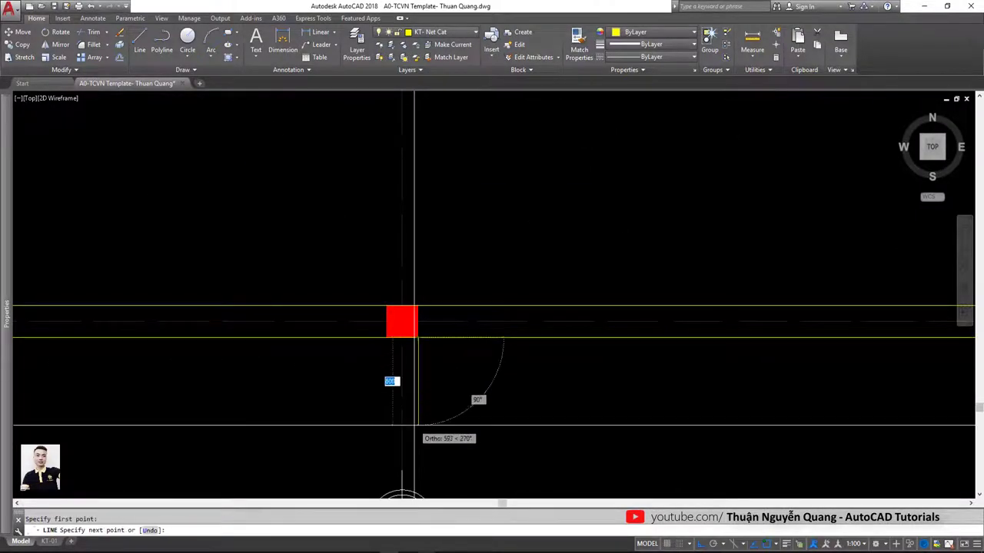
{"action": "key", "text": "Escape"}
- Offset the new wall line 1460 to the right for the stair wall
{"action": "type", "text": "o"}
{"action": "key", "text": "Return"}
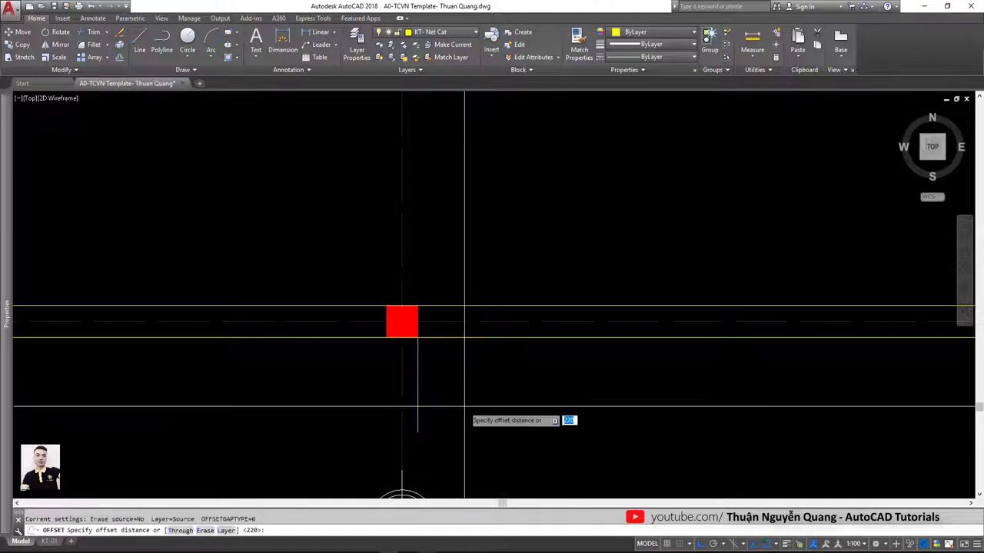
{"action": "type", "text": "1460"}
{"action": "key", "text": "Return"}
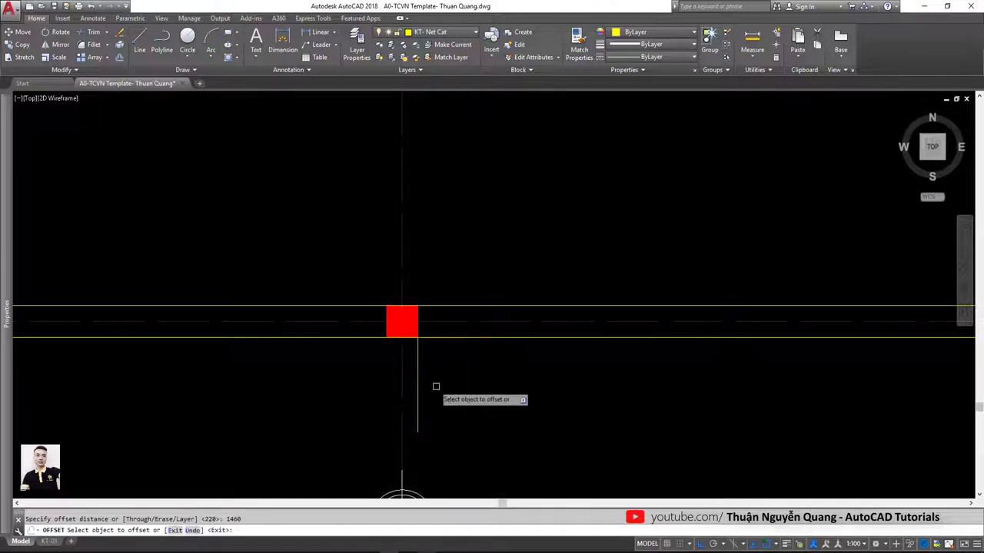
{"action": "left_click", "coordinate": [418, 384]}
{"action": "left_click", "coordinate": [654, 402]}
{"action": "scroll", "coordinate": [574, 405], "scroll_direction": "down", "scroll_amount": 3}
{"action": "scroll", "coordinate": [538, 403], "scroll_direction": "up", "scroll_amount": 2}
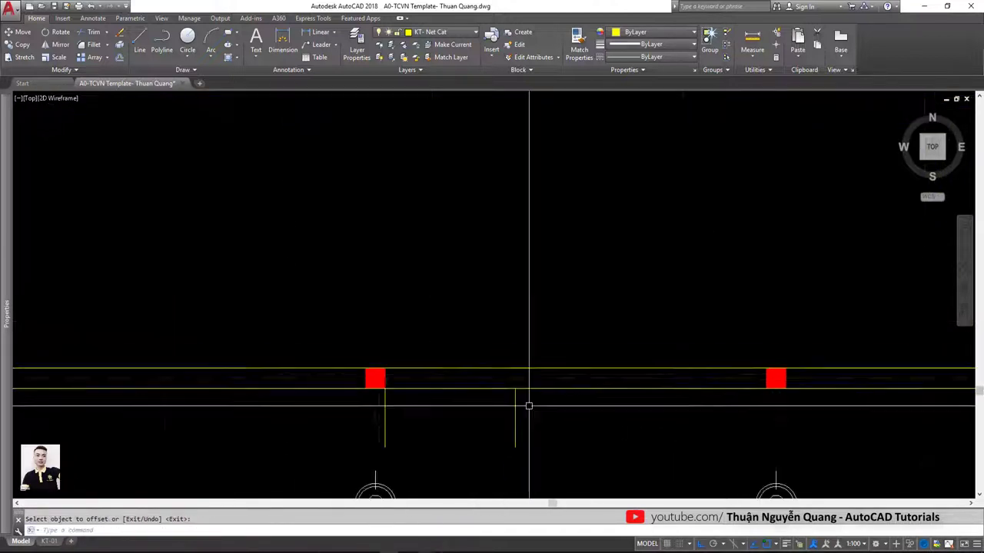
{"action": "scroll", "coordinate": [510, 384], "scroll_direction": "up", "scroll_amount": 2}
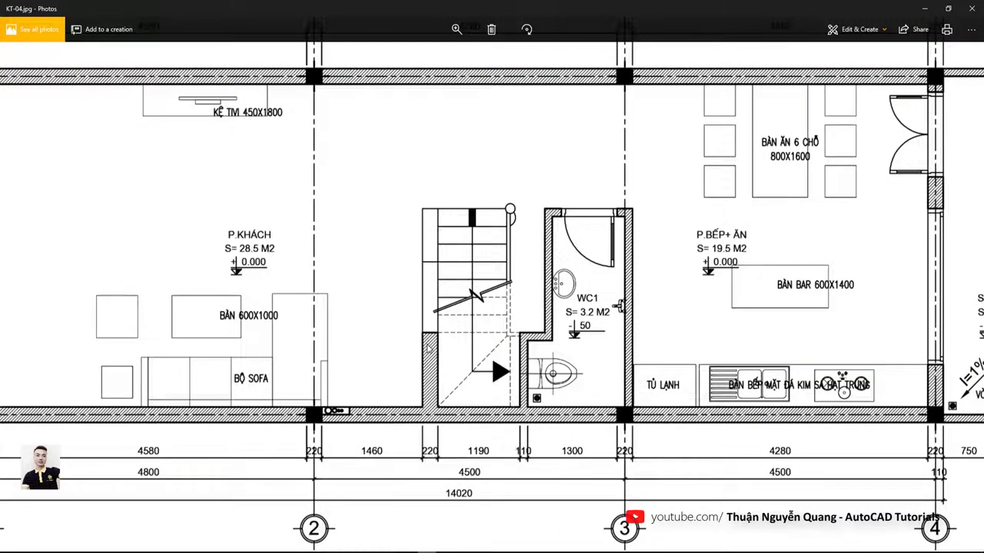
{"action": "key", "text": "alt+Tab"}
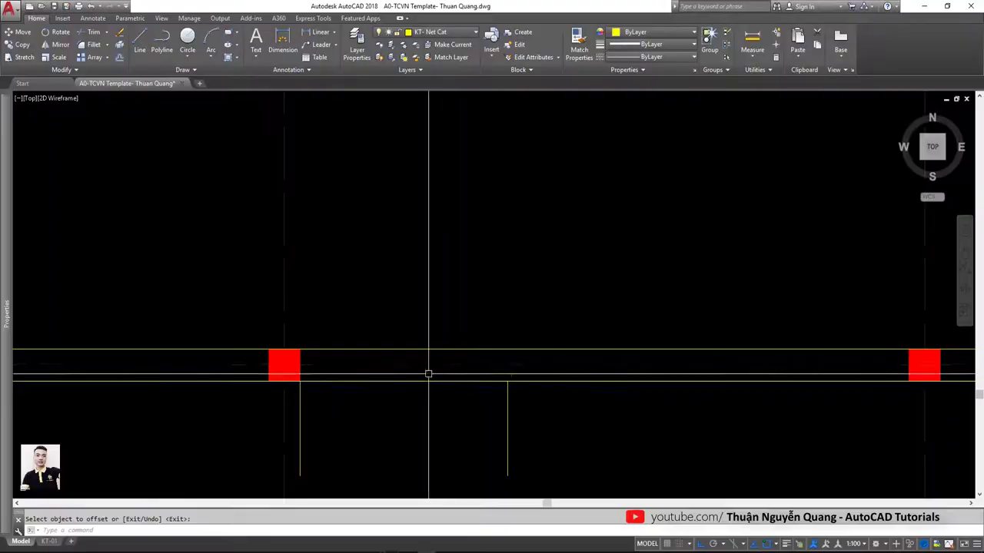
{"action": "scroll", "coordinate": [448, 335], "scroll_direction": "down", "scroll_amount": 2}
{"action": "key", "text": "Escape"}
- Draw a 220-wide wall stub rectangle
{"action": "type", "text": "rec"}
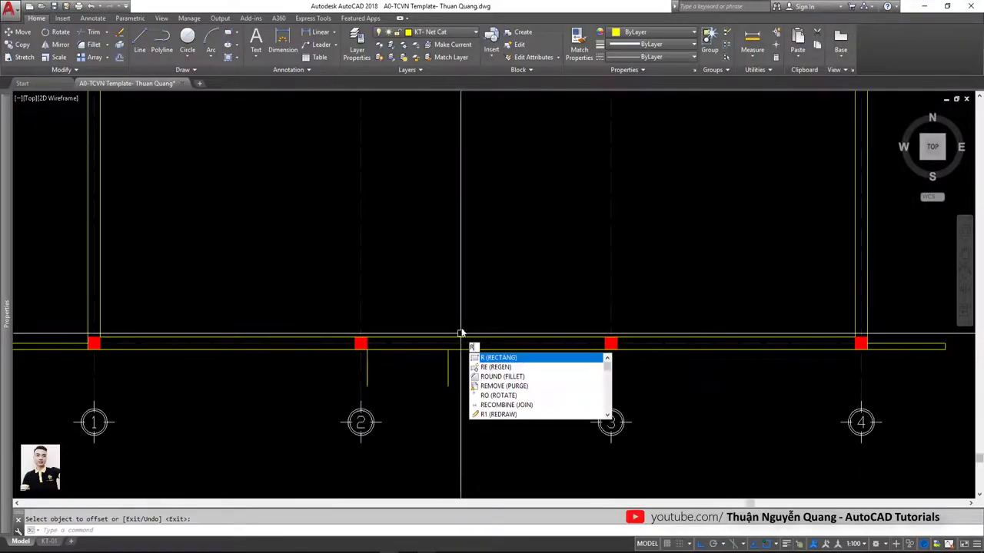
{"action": "key", "text": "Return"}
{"action": "left_click", "coordinate": [451, 252]}
{"action": "type", "text": "220"}
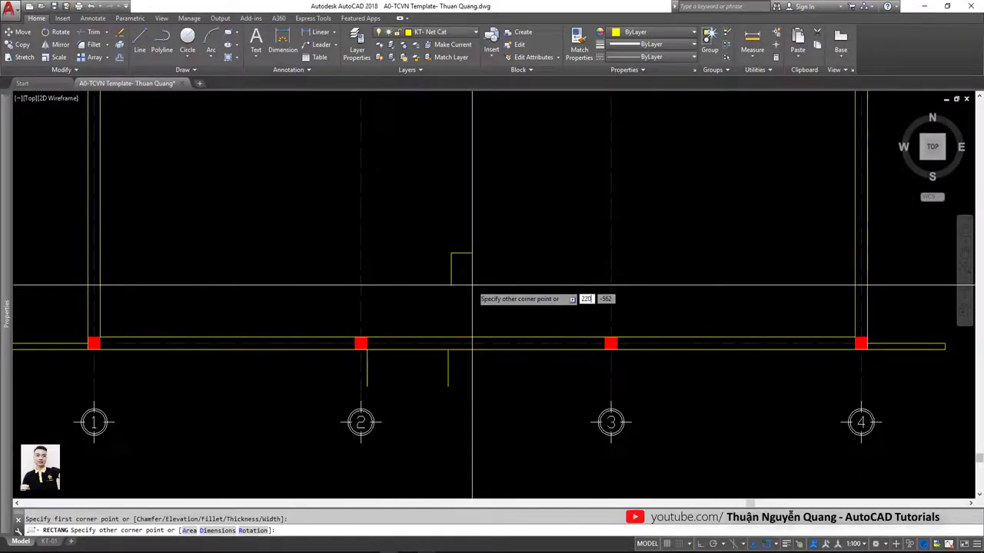
{"action": "key", "text": "Tab"}
{"action": "key", "text": "Escape"}
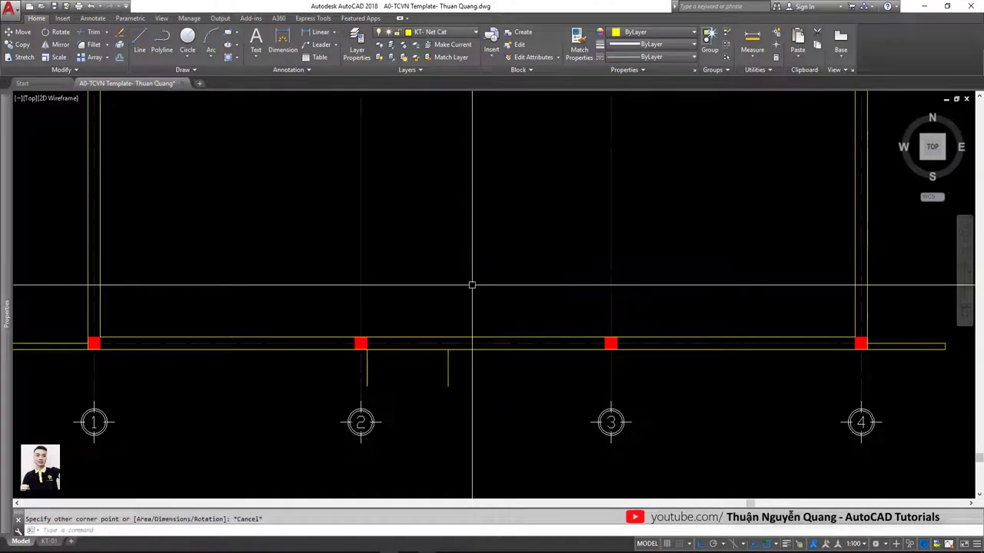
{"action": "key", "text": "Return"}
{"action": "left_click", "coordinate": [448, 225]}
{"action": "type", "text": "22"}
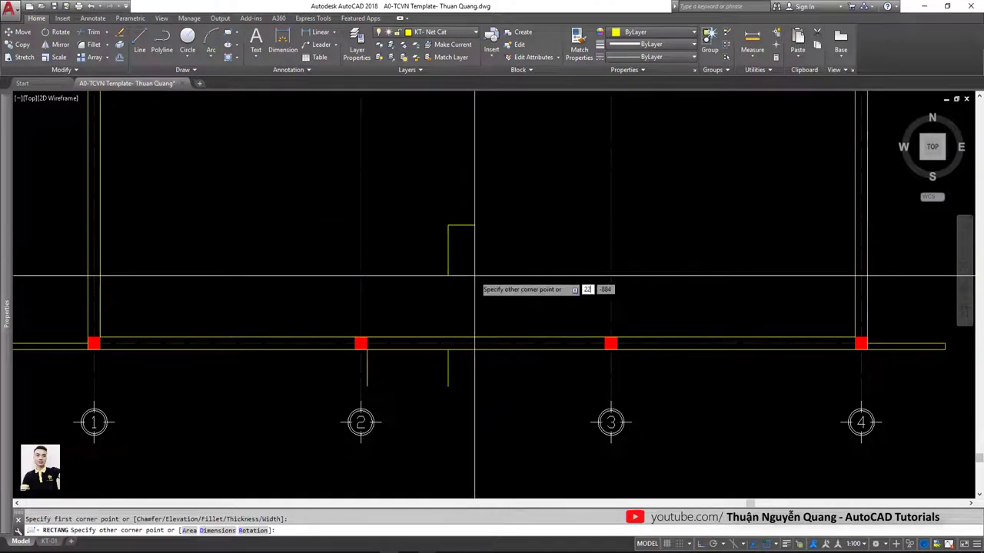
{"action": "type", "text": "0"}
{"action": "key", "text": "Tab"}
{"action": "type", "text": "1"}
{"action": "key", "text": "Return"}
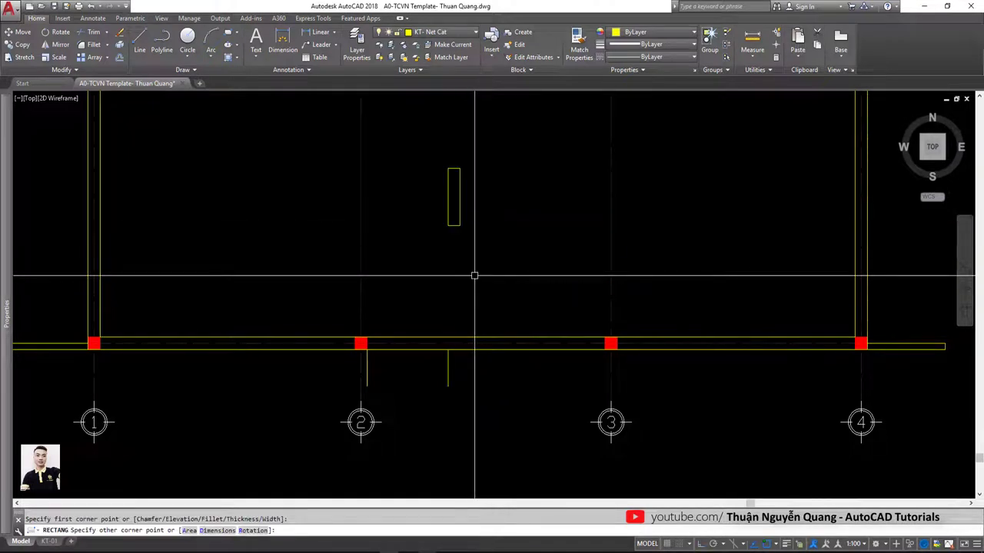
- Move the 220-wide rectangle onto the axis A wall between grids 2 and 3
{"action": "left_click", "coordinate": [484, 238]}
{"action": "left_click", "coordinate": [457, 208]}
{"action": "type", "text": "m"}
{"action": "key", "text": "Return"}
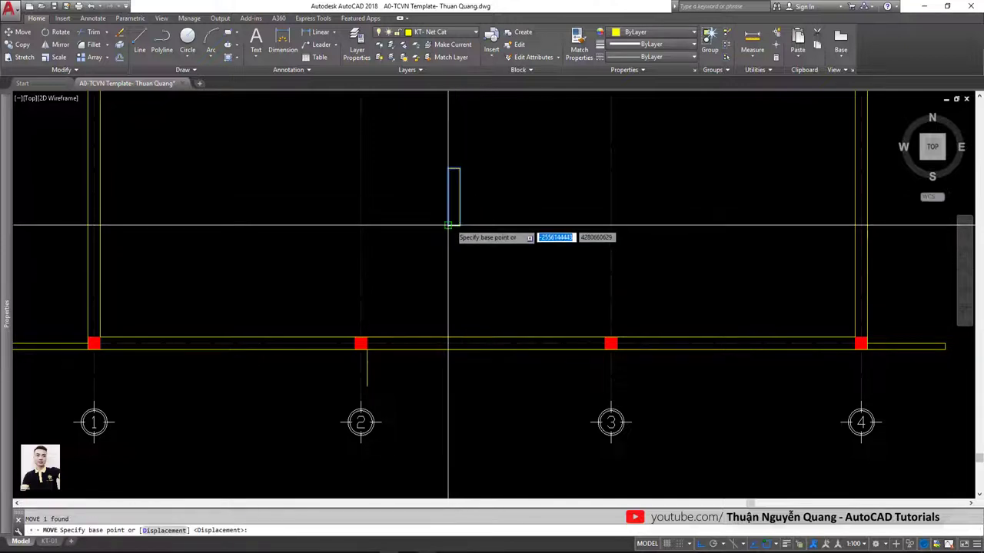
{"action": "left_click", "coordinate": [453, 225]}
{"action": "scroll", "coordinate": [452, 329], "scroll_direction": "up", "scroll_amount": 4}
{"action": "left_click", "coordinate": [445, 343]}
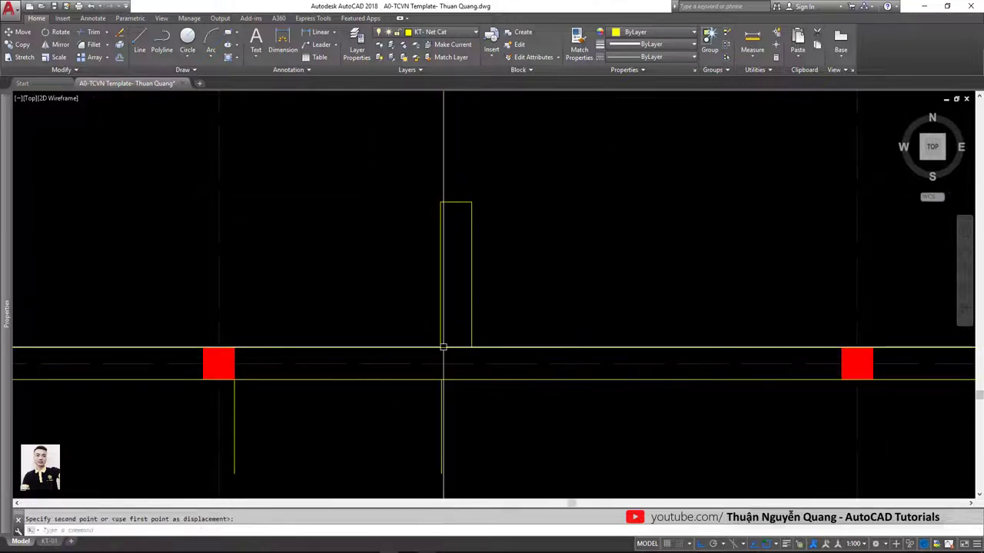
{"action": "left_click", "coordinate": [471, 300]}
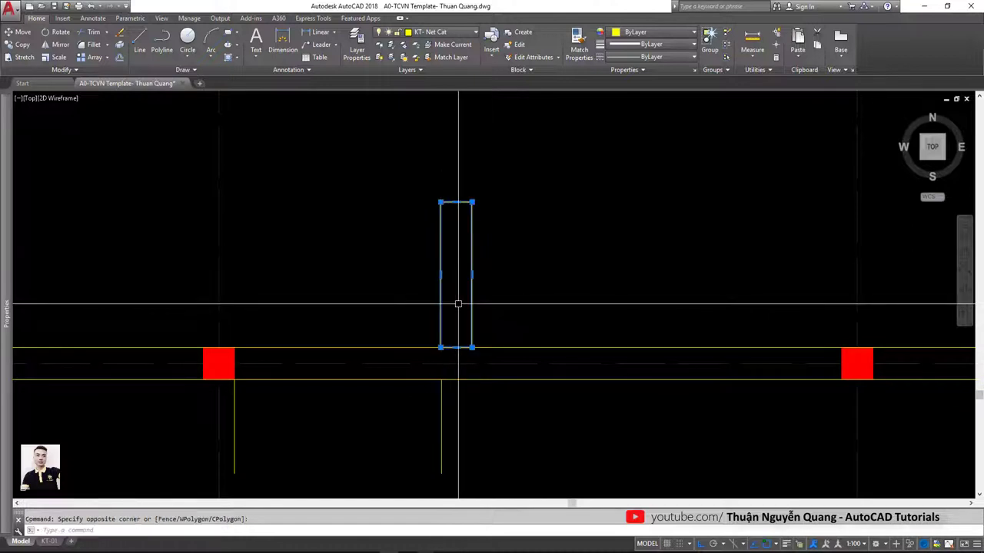
{"action": "type", "text": "m"}
{"action": "key", "text": "Return"}
{"action": "left_click", "coordinate": [508, 287]}
{"action": "left_click", "coordinate": [629, 288]}
{"action": "left_click", "coordinate": [567, 315]}
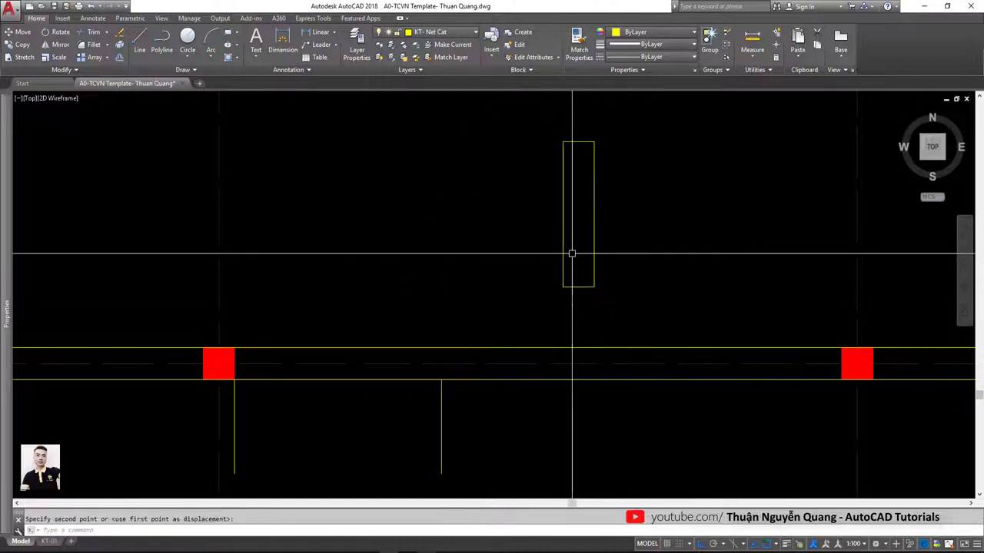
- Shift the short vertical helper line up onto the wall
{"action": "left_click", "coordinate": [441, 418]}
{"action": "type", "text": "m"}
{"action": "key", "text": "Return"}
{"action": "left_click", "coordinate": [450, 382]}
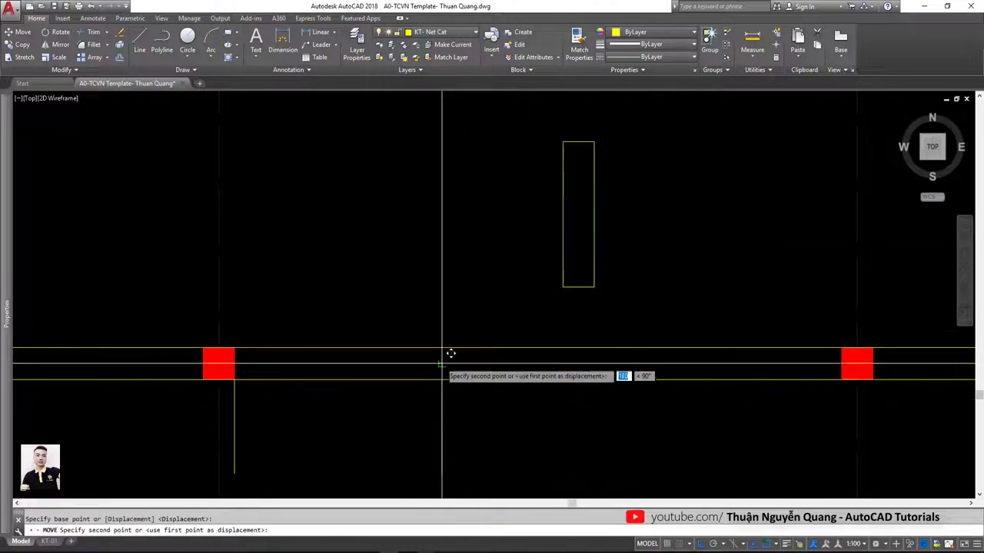
{"action": "left_click", "coordinate": [450, 350]}
- Reposition the rectangle on top of the wall line with ortho turned off
{"action": "left_click", "coordinate": [580, 269]}
{"action": "left_click", "coordinate": [549, 280]}
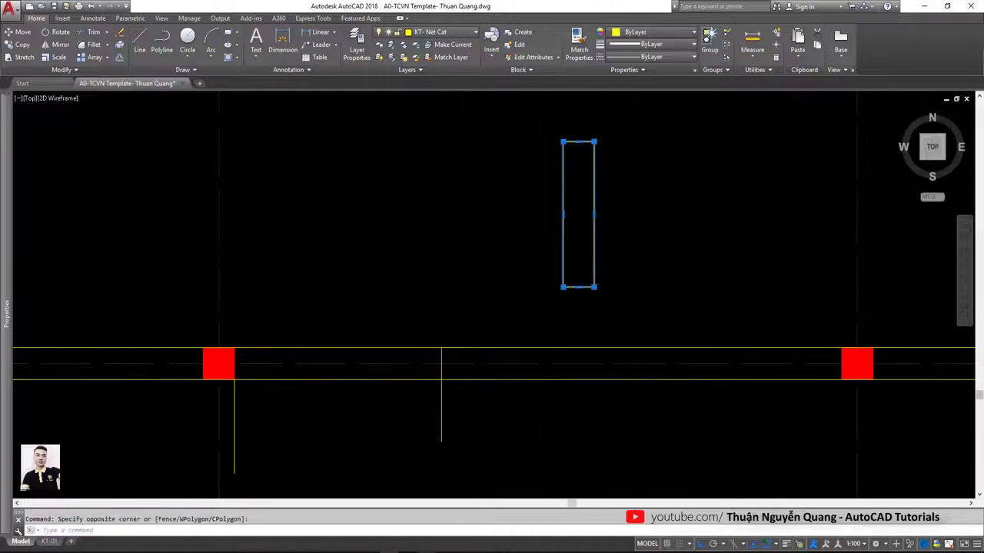
{"action": "type", "text": "m"}
{"action": "key", "text": "Return"}
{"action": "left_click", "coordinate": [562, 286]}
{"action": "key", "text": "F8"}
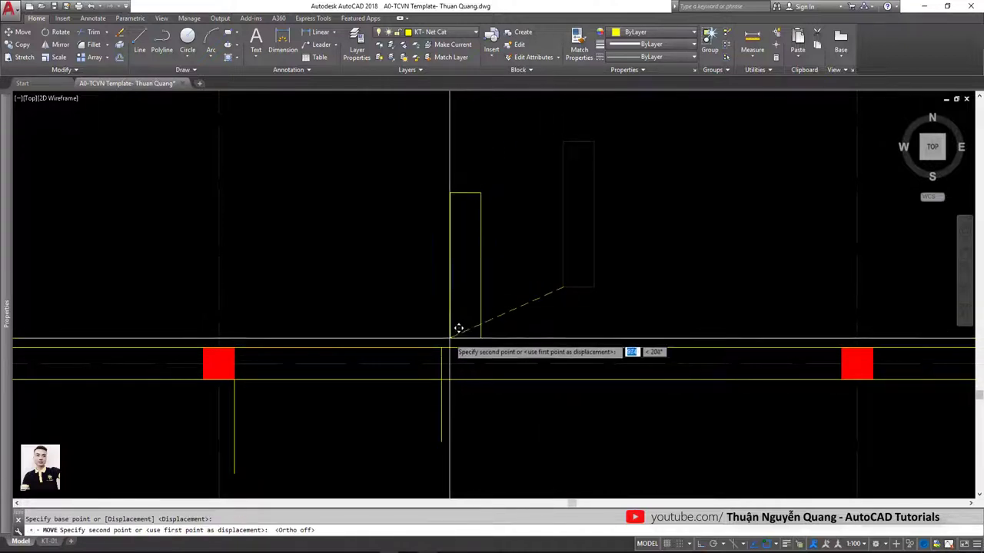
{"action": "left_click", "coordinate": [442, 347]}
- Delete the two leftover helper lines and bring up the reference plan
{"action": "left_click", "coordinate": [441, 392]}
{"action": "left_click", "coordinate": [378, 408]}
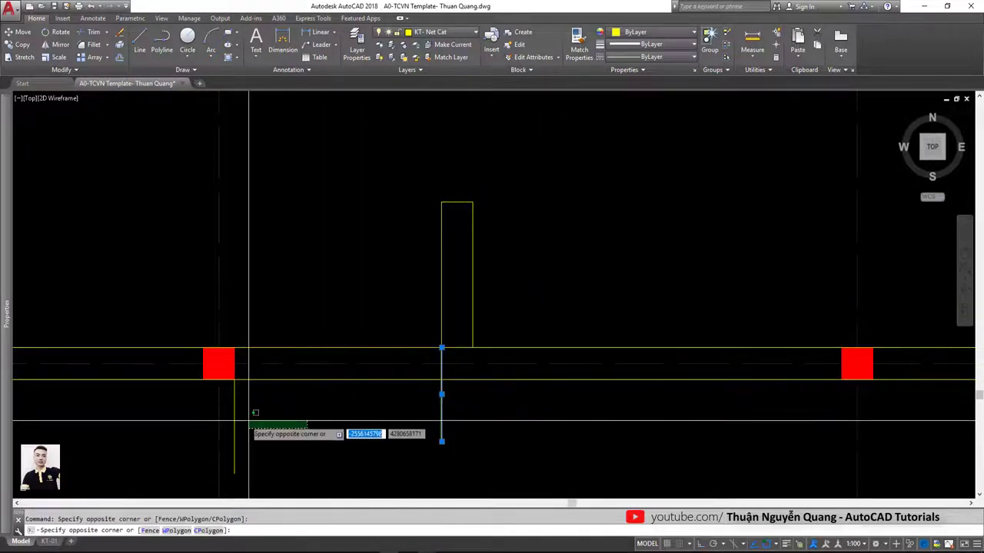
{"action": "left_click", "coordinate": [231, 412]}
{"action": "key", "text": "Delete"}
{"action": "scroll", "coordinate": [363, 383], "scroll_direction": "down", "scroll_amount": 5}
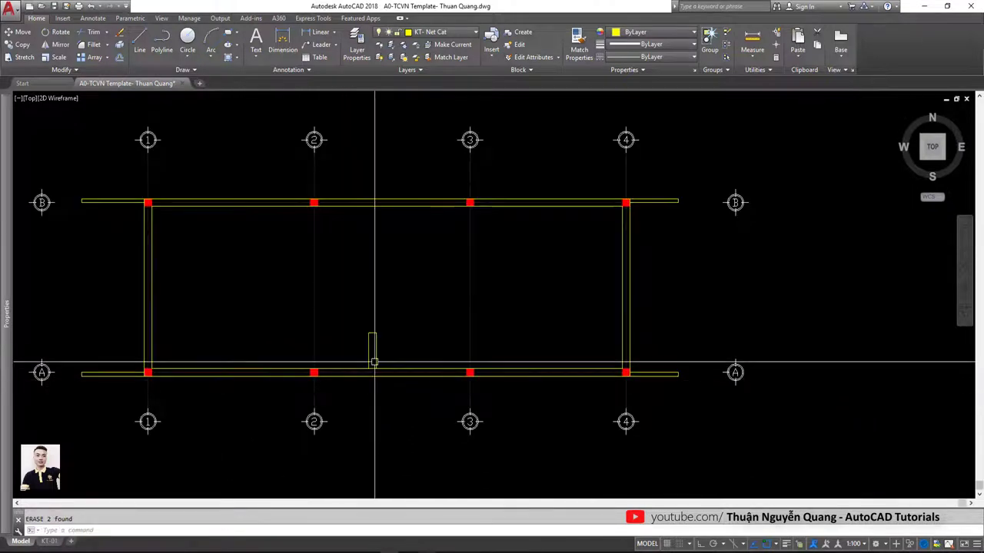
{"action": "key", "text": "alt+Tab"}
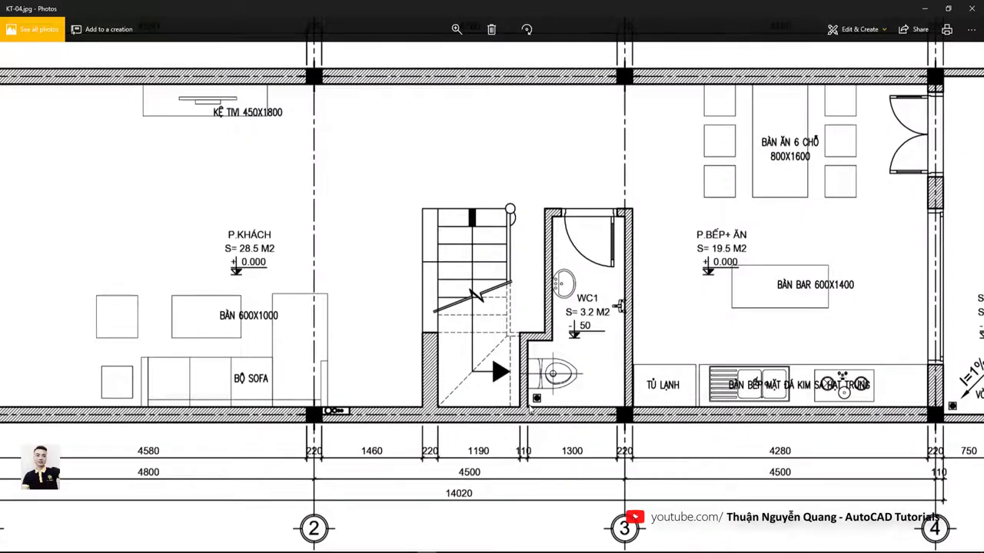
- Zoom KT-04.jpg into the stair and WC1 area, sketching red guide marks
{"action": "scroll", "coordinate": [492, 307], "scroll_direction": "down", "scroll_amount": 2}
{"action": "scroll", "coordinate": [507, 292], "scroll_direction": "up", "scroll_amount": 2}
{"action": "scroll", "coordinate": [508, 292], "scroll_direction": "down", "scroll_amount": 2}
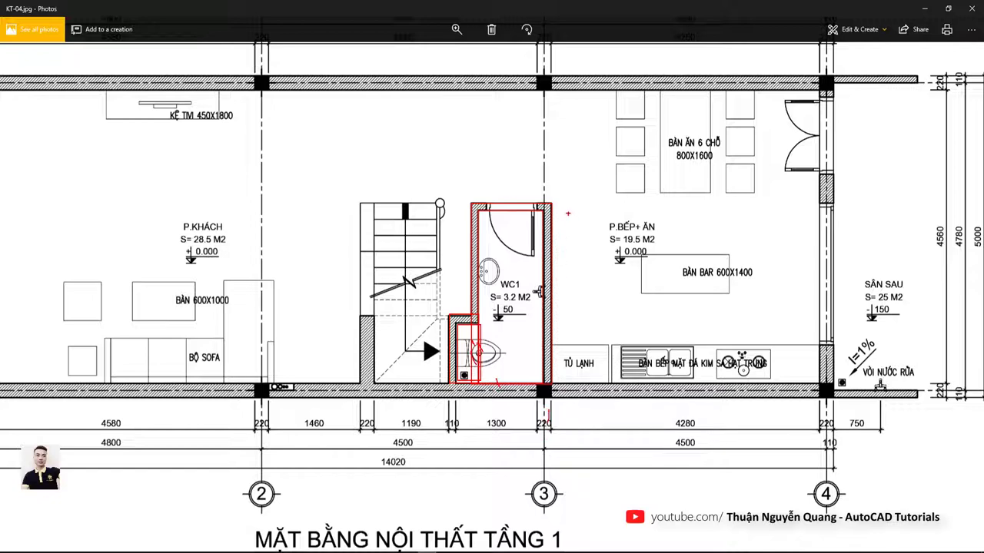
{"action": "left_click_drag", "start_coordinate": [568, 213], "coordinate": [553, 367]}
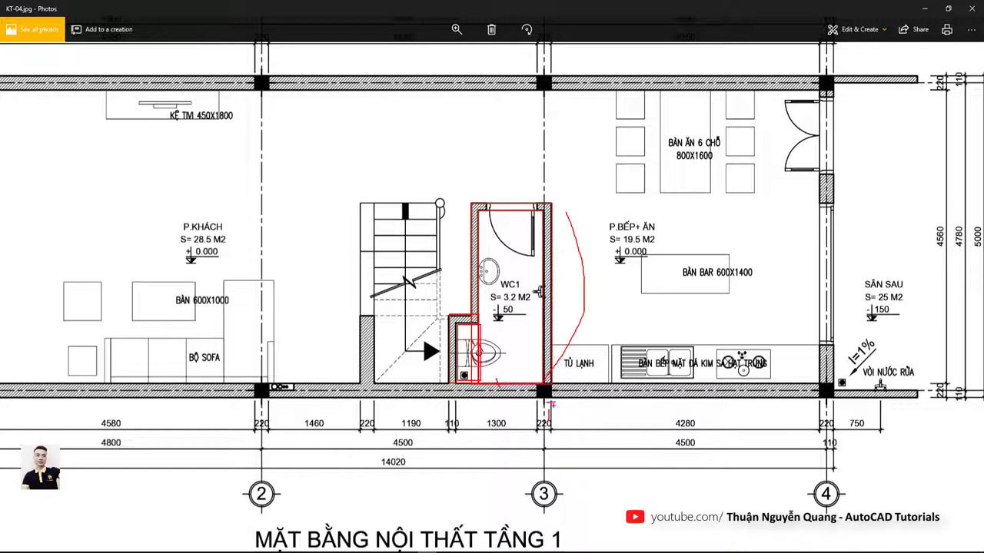
{"action": "key", "text": "Escape"}
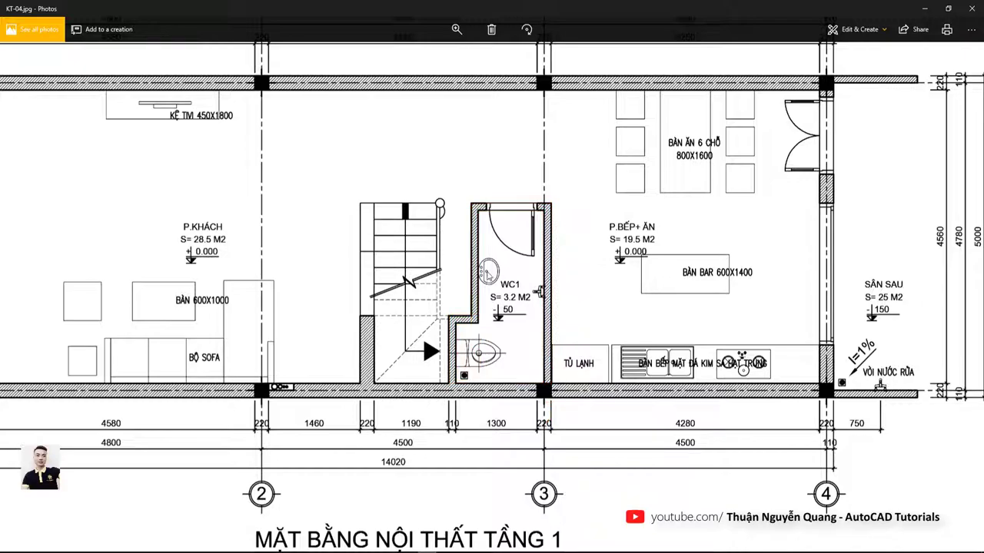
{"action": "scroll", "coordinate": [633, 332], "scroll_direction": "down", "scroll_amount": 2}
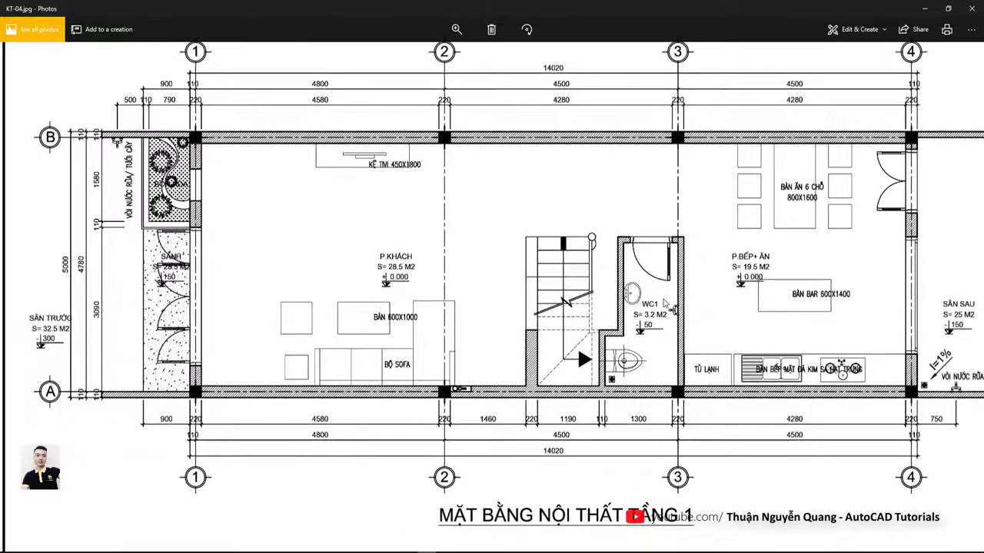
{"action": "scroll", "coordinate": [665, 304], "scroll_direction": "down", "scroll_amount": 3}
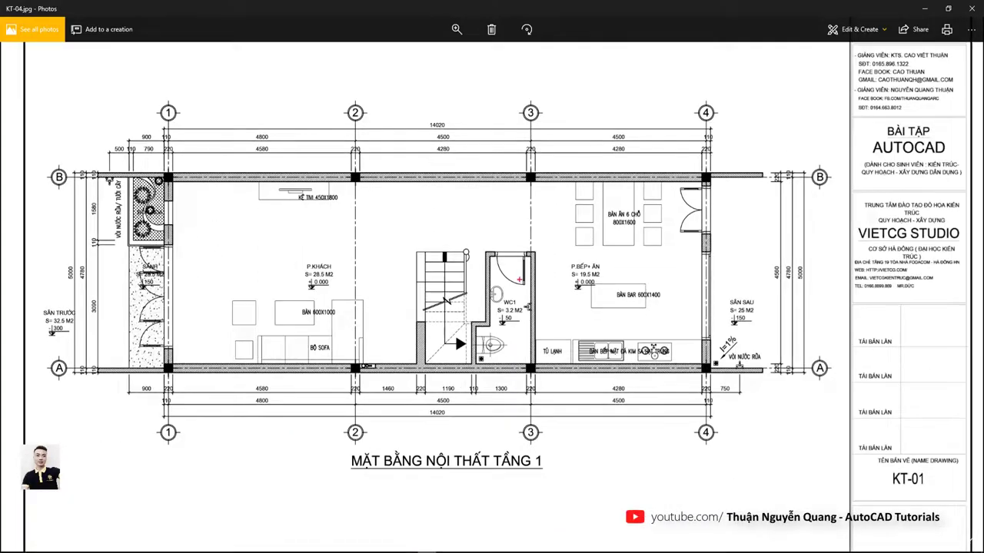
{"action": "left_click_drag", "start_coordinate": [478, 251], "coordinate": [96, 252]}
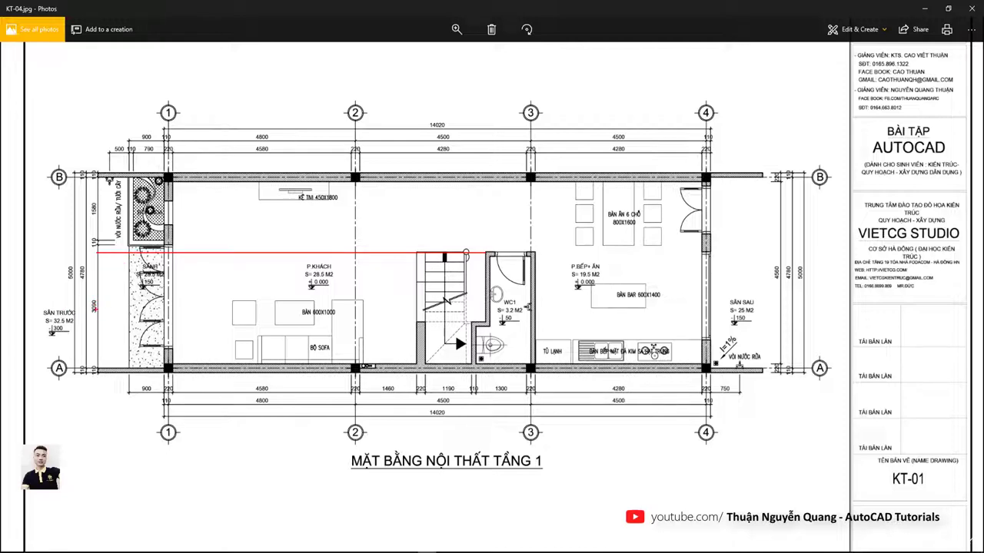
- Compare against the CAD drawing, nudging its view, then return to the reference plan
{"action": "key", "text": "alt+Tab"}
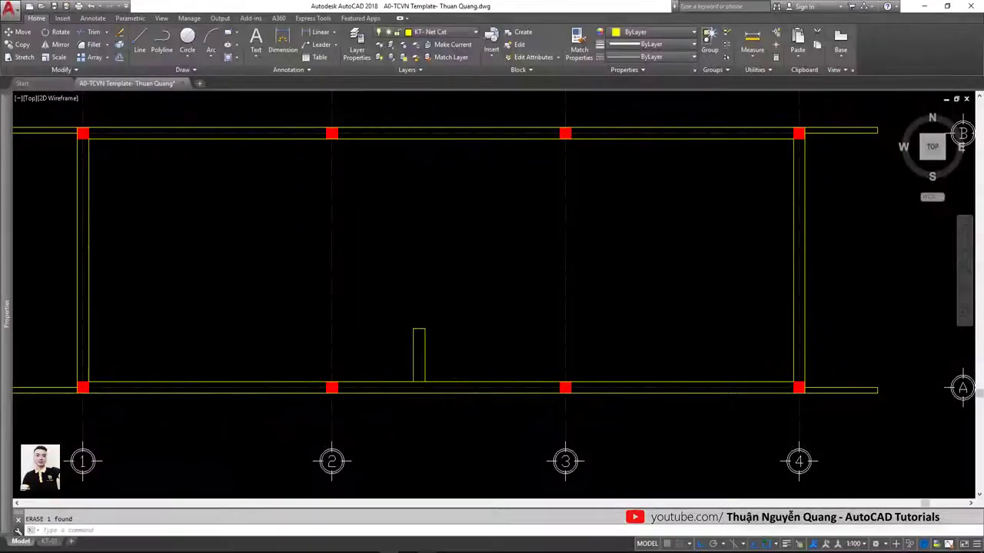
{"action": "scroll", "coordinate": [490, 331], "scroll_direction": "down", "scroll_amount": 4}
{"action": "scroll", "coordinate": [490, 331], "scroll_direction": "up", "scroll_amount": 4}
{"action": "middle_click_drag", "start_coordinate": [498, 323], "coordinate": [497, 343]}
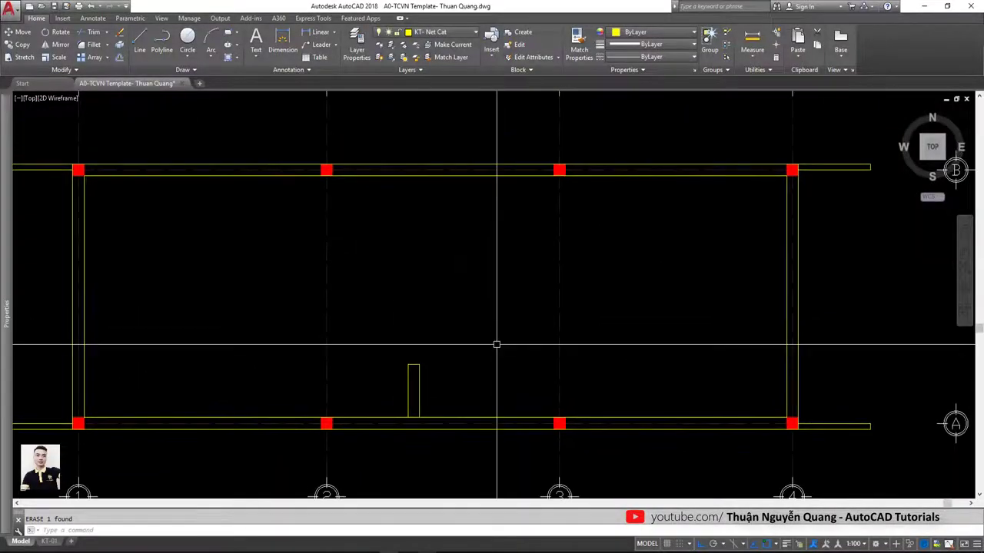
{"action": "key", "text": "alt+Tab"}
{"action": "key", "text": "alt+Tab"}
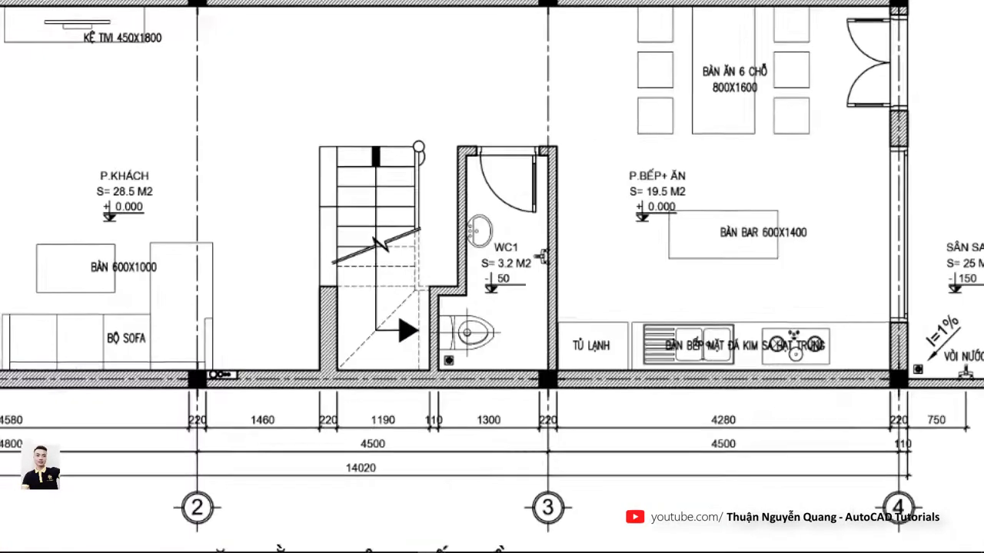
- Outline the WC1 room on KT-04.jpg with red screen markups
{"action": "left_click", "coordinate": [553, 390]}
{"action": "left_click", "coordinate": [457, 150]}
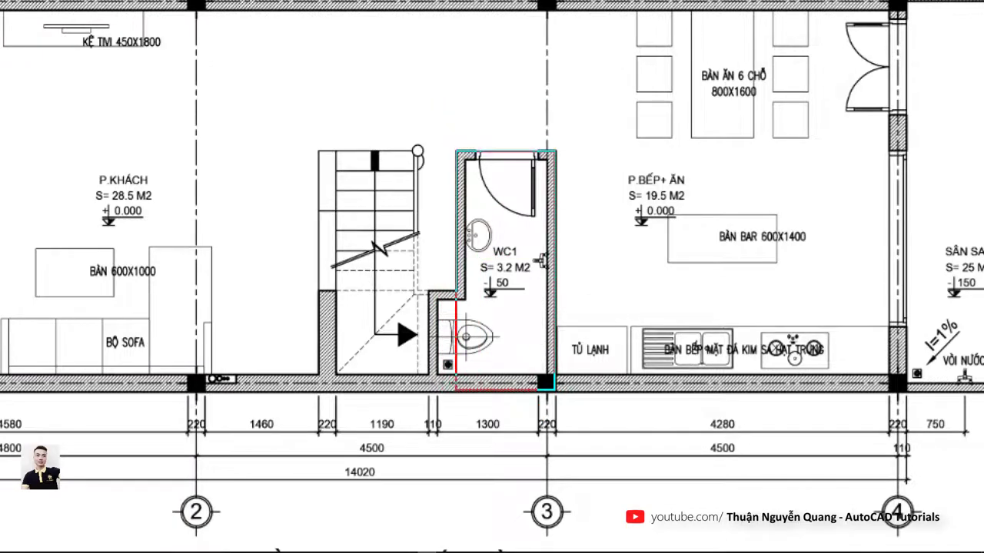
{"action": "left_click_drag", "start_coordinate": [582, 162], "coordinate": [593, 304]}
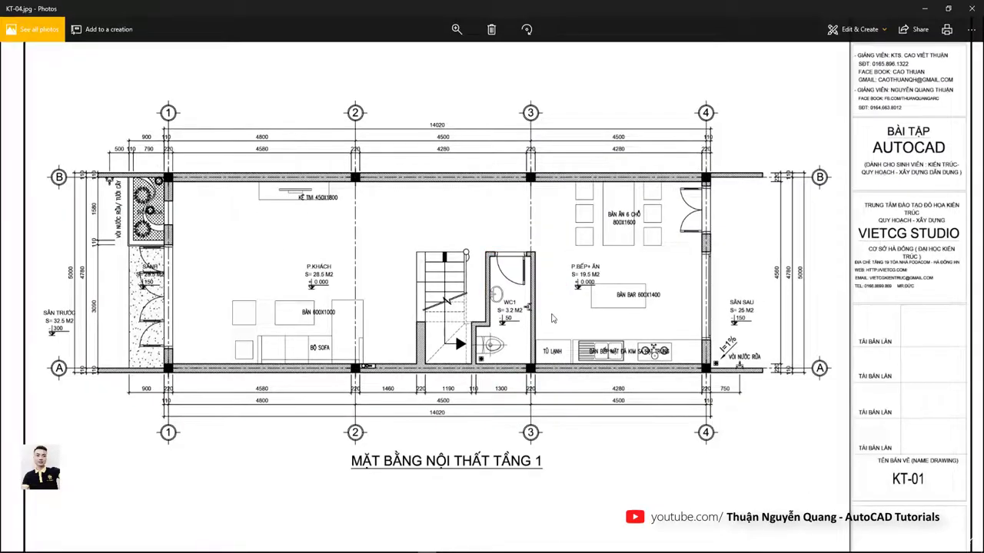
- Draw a 1000 by 2900 rectangle for the WC1 room
{"action": "type", "text": "r"}
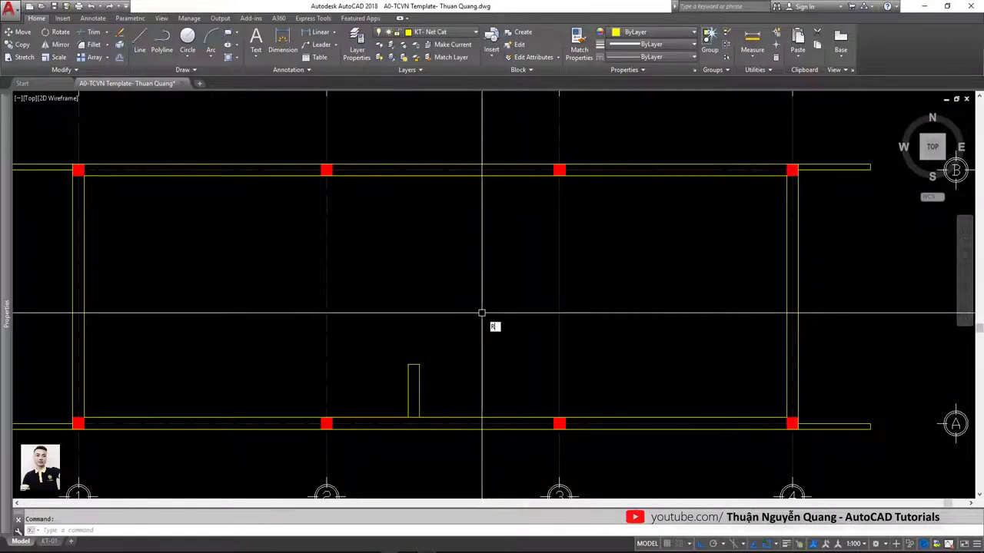
{"action": "key", "text": "Return"}
{"action": "left_click", "coordinate": [447, 247]}
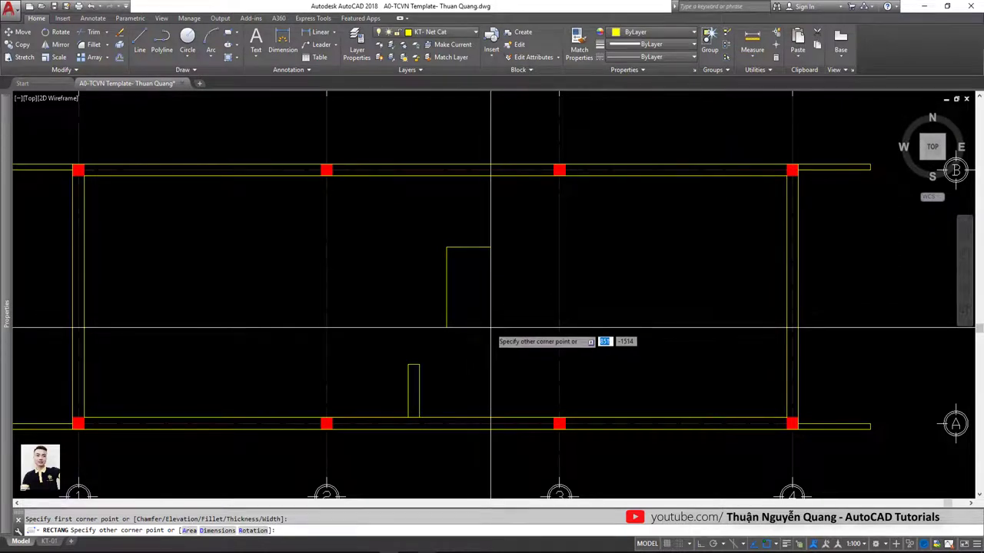
{"action": "type", "text": "00"}
{"action": "key", "text": "Tab"}
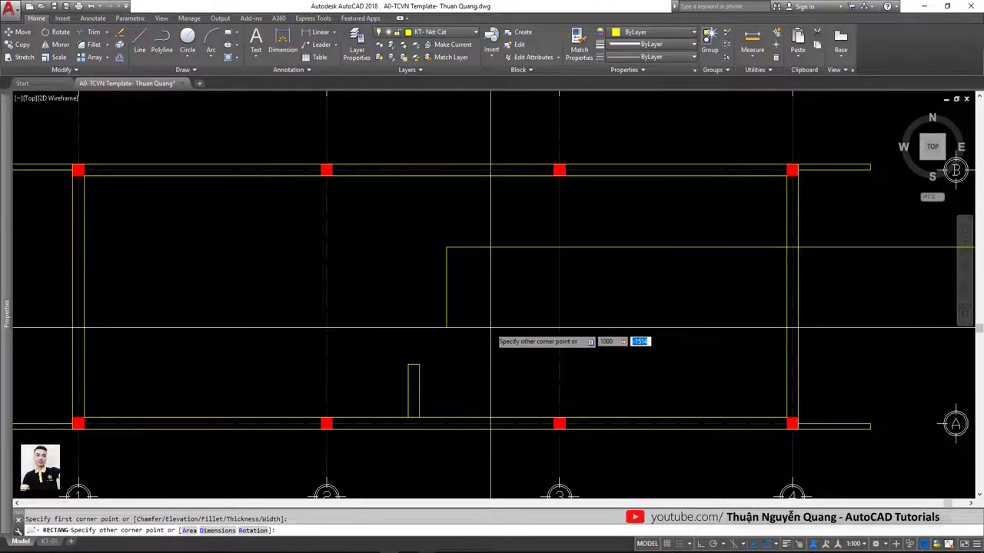
{"action": "type", "text": "2900"}
{"action": "key", "text": "Return"}
- Move the WC rectangle onto the lower wall with its right side against column 3
{"action": "left_click", "coordinate": [516, 246]}
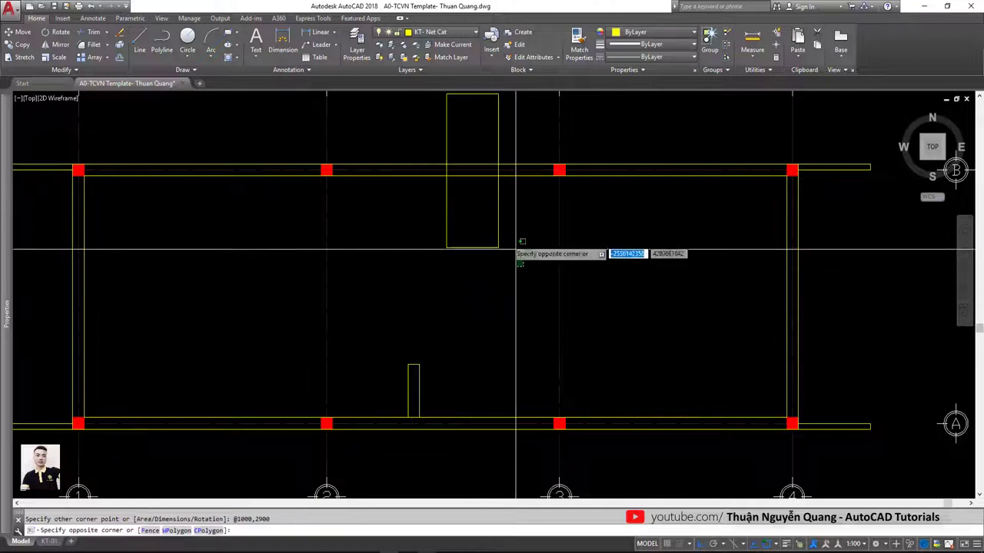
{"action": "left_click", "coordinate": [488, 251]}
{"action": "type", "text": "m"}
{"action": "key", "text": "Return"}
{"action": "left_click", "coordinate": [498, 246]}
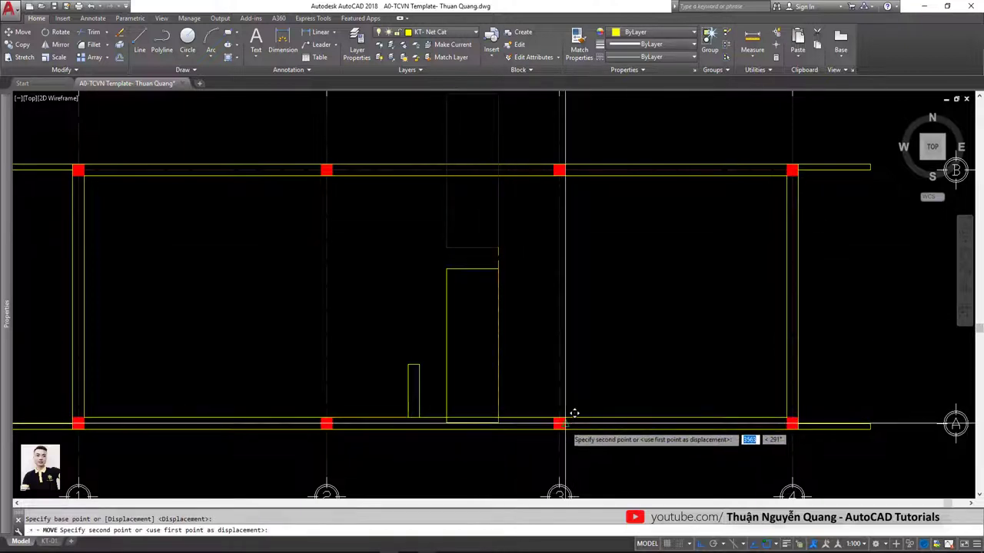
{"action": "left_click", "coordinate": [572, 419]}
{"action": "scroll", "coordinate": [568, 372], "scroll_direction": "up", "scroll_amount": 2}
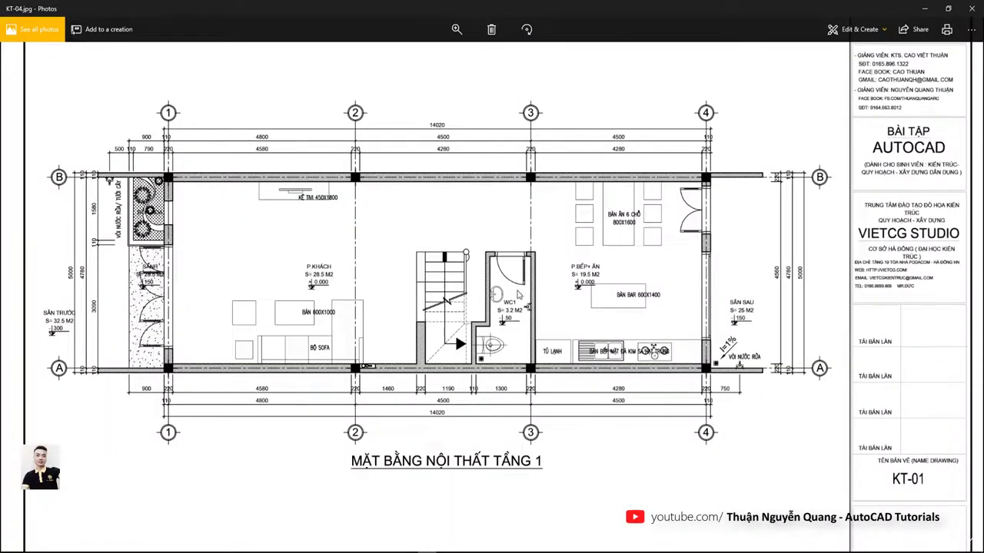
- Offset the WC1 rectangle 110 inward to form its double-line walls
{"action": "key", "text": "alt+Tab"}
{"action": "type", "text": "o"}
{"action": "key", "text": "Return"}
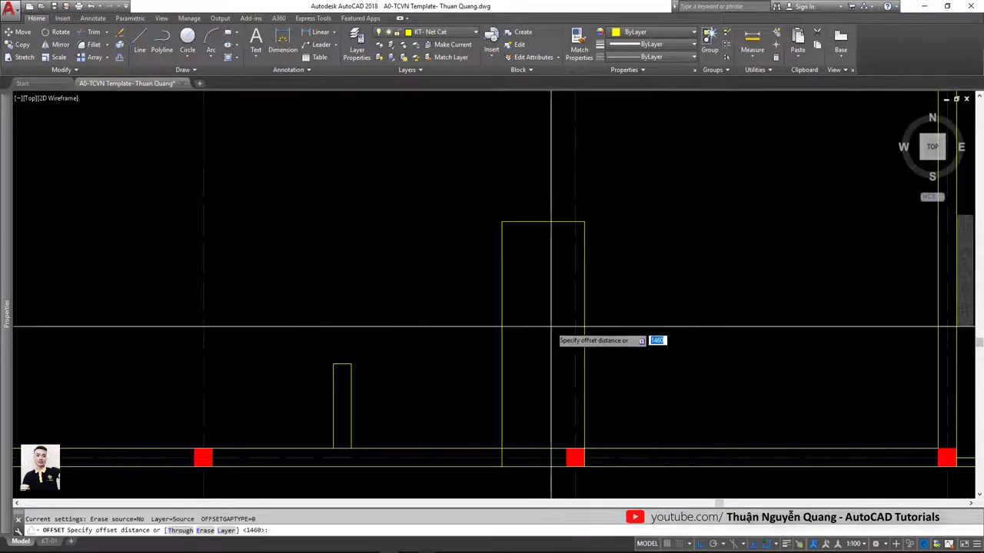
{"action": "type", "text": "110"}
{"action": "key", "text": "Return"}
{"action": "left_click", "coordinate": [582, 309]}
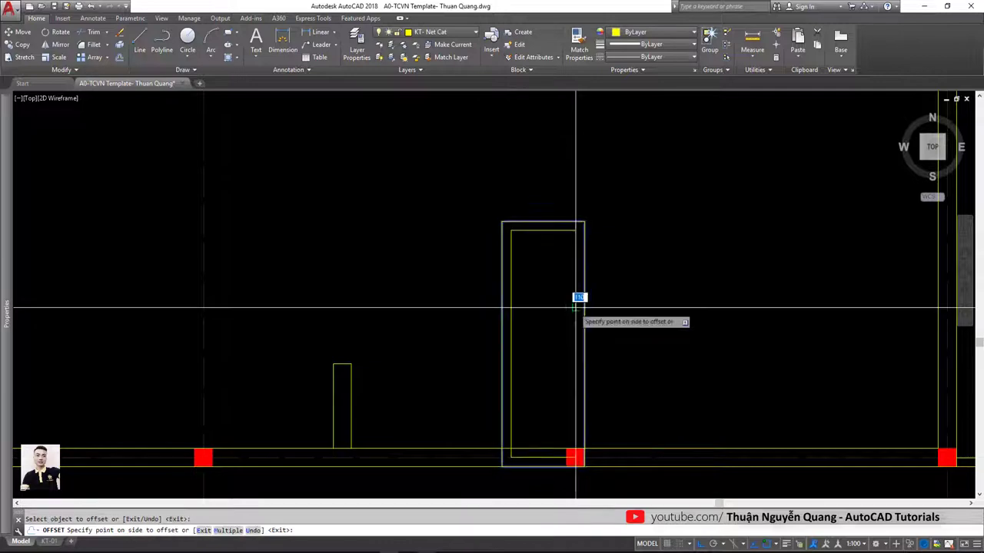
{"action": "left_click", "coordinate": [575, 307]}
{"action": "key", "text": "Escape"}
{"action": "middle_click_drag", "start_coordinate": [566, 367], "coordinate": [575, 356]}
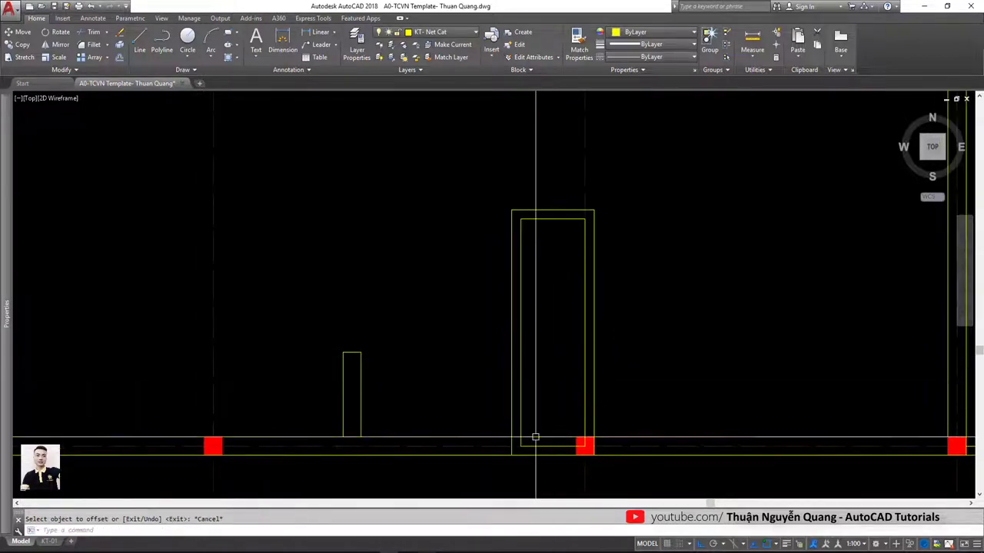
{"action": "key", "text": "alt+Tab"}
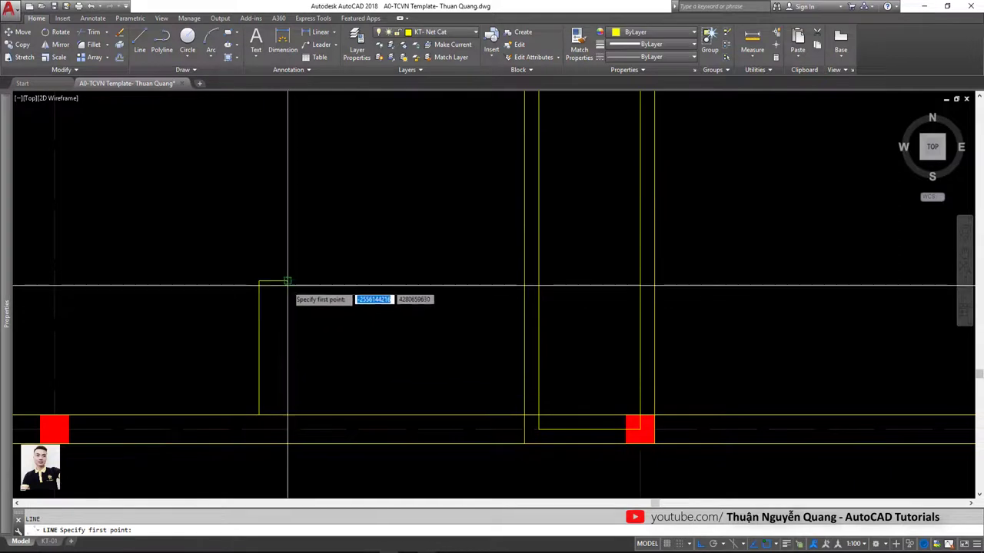
- Draw an 11-unit helper line from the stair wall corner, then a 110 by 1000 rectangle at its end
{"action": "left_click", "coordinate": [288, 280]}
{"action": "type", "text": "115"}
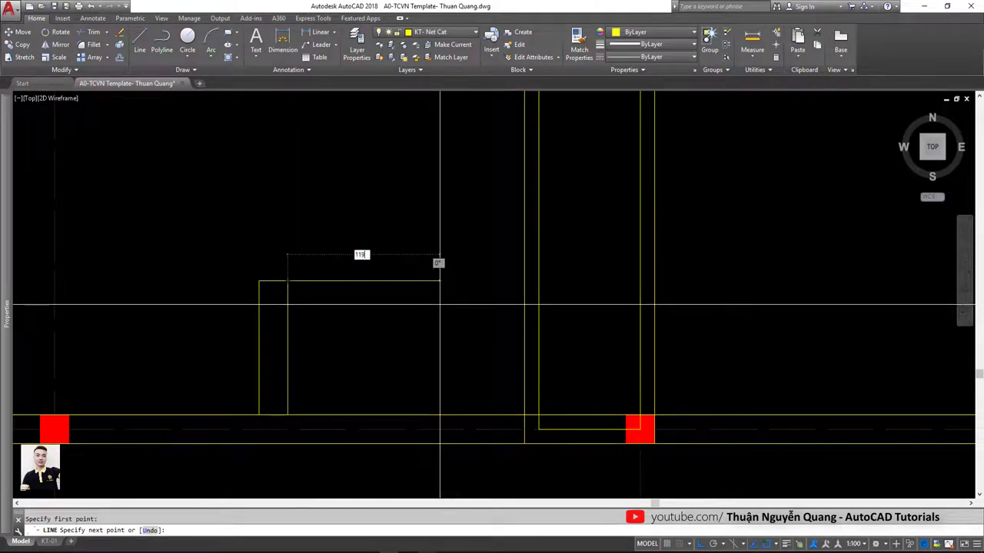
{"action": "key", "text": "Return"}
{"action": "key", "text": "Escape"}
{"action": "type", "text": "rec"}
{"action": "key", "text": "Return"}
{"action": "left_click", "coordinate": [397, 182]}
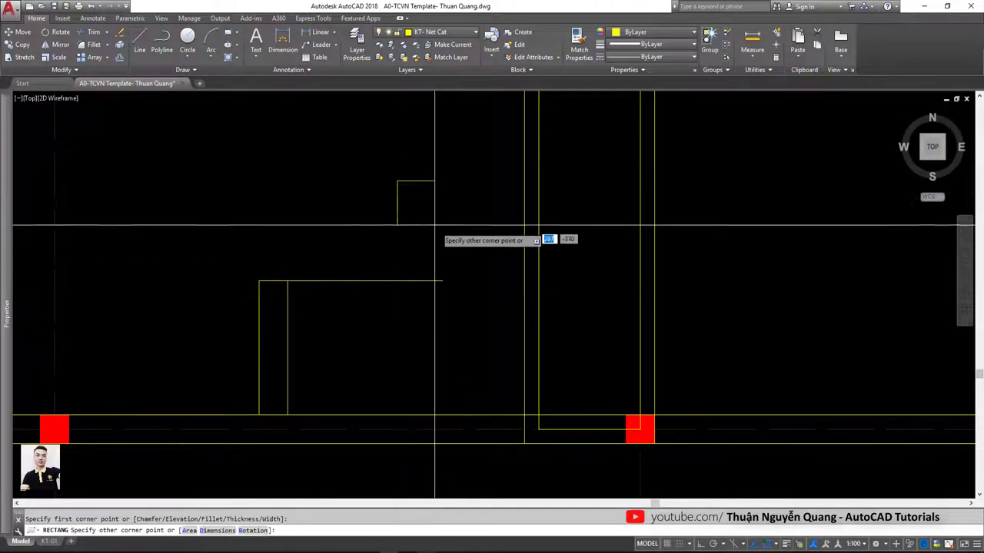
{"action": "type", "text": "110"}
{"action": "key", "text": "Tab"}
{"action": "type", "text": "1000"}
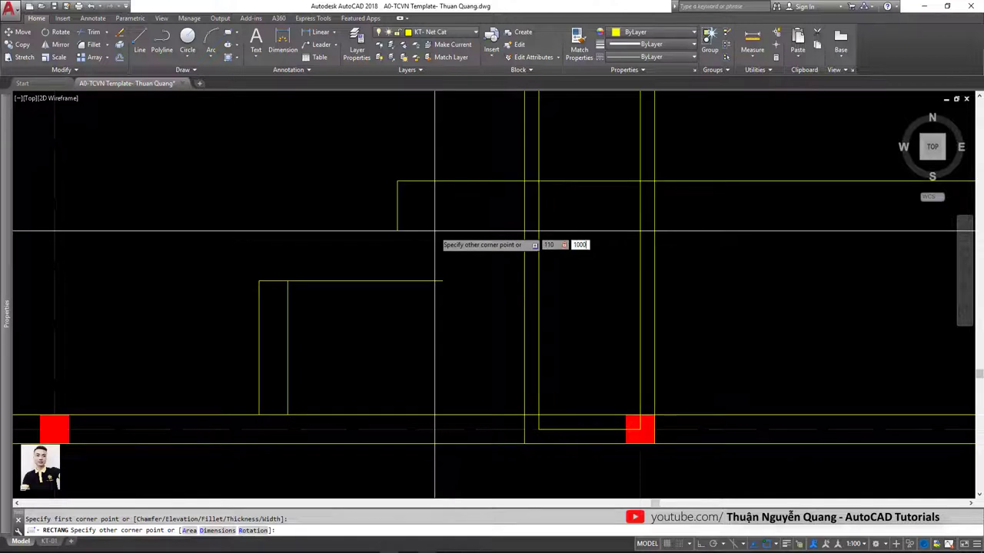
{"action": "key", "text": "Return"}
- Move the 110 by 1000 rectangle down onto the lower wall and delete the helper line
{"action": "scroll", "coordinate": [435, 230], "scroll_direction": "down", "scroll_amount": 3}
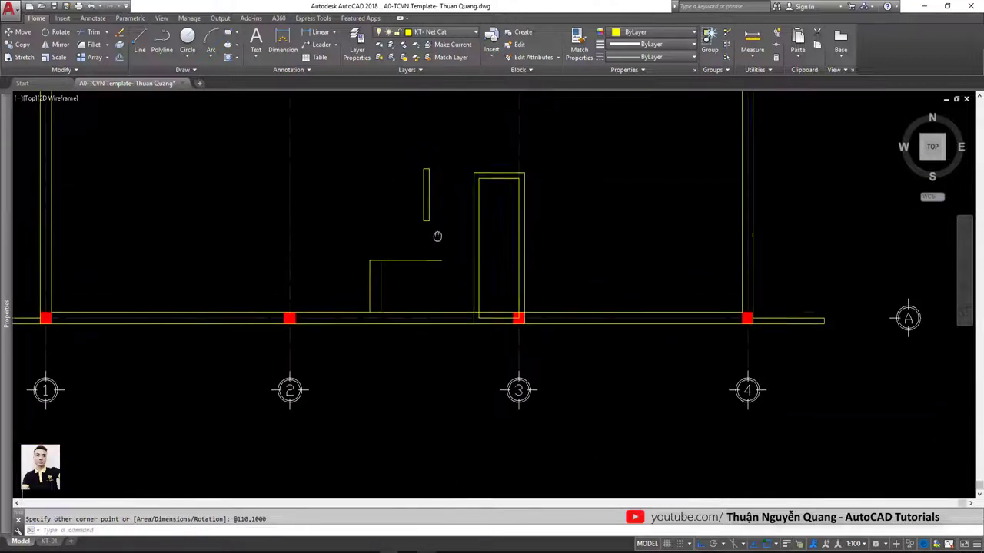
{"action": "left_click", "coordinate": [437, 210]}
{"action": "left_click", "coordinate": [418, 195]}
{"action": "type", "text": "m"}
{"action": "key", "text": "Return"}
{"action": "left_click", "coordinate": [423, 203]}
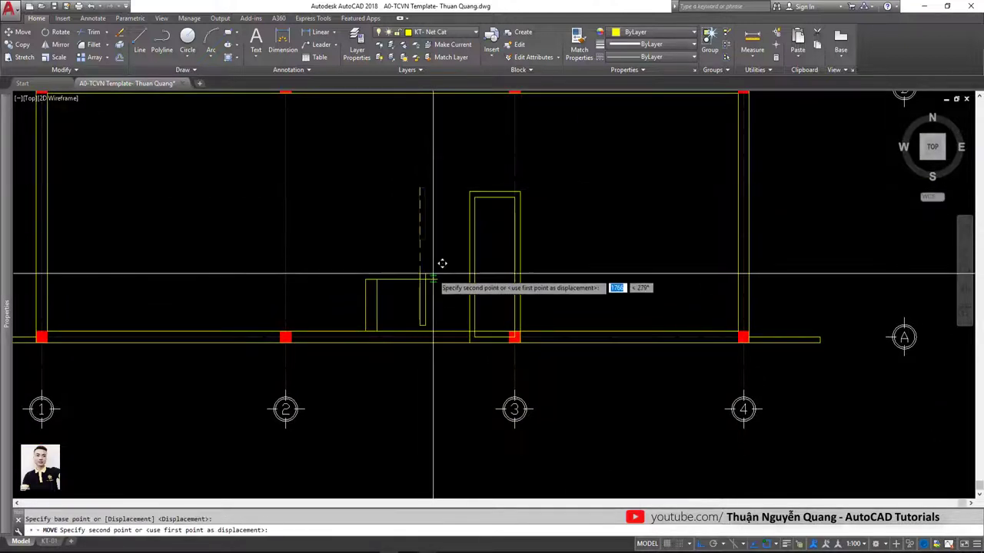
{"action": "scroll", "coordinate": [442, 296], "scroll_direction": "up", "scroll_amount": 2}
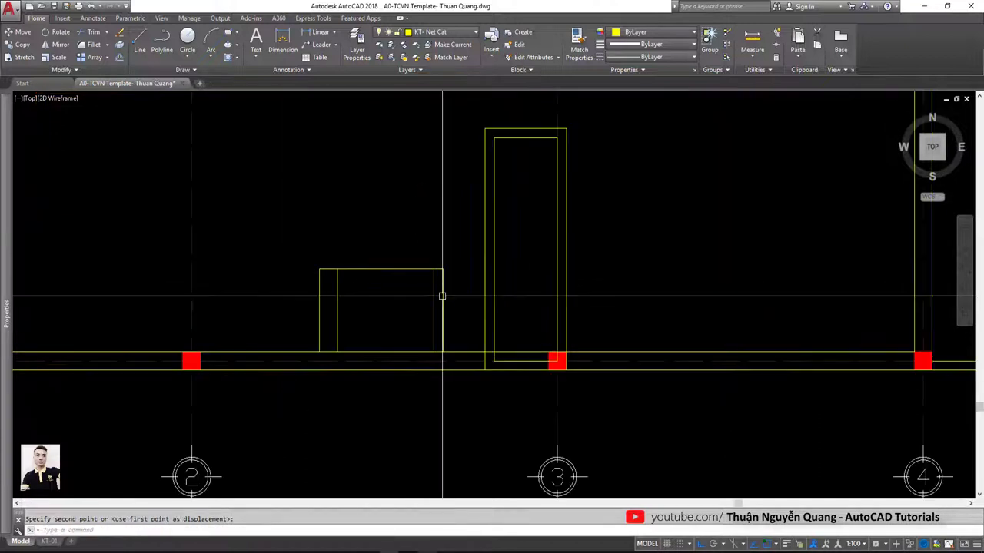
{"action": "left_click", "coordinate": [433, 345]}
{"action": "scroll", "coordinate": [432, 345], "scroll_direction": "up", "scroll_amount": 2}
{"action": "left_click_drag", "start_coordinate": [418, 223], "coordinate": [361, 285]}
{"action": "key", "text": "Delete"}
{"action": "middle_click_drag", "start_coordinate": [487, 287], "coordinate": [428, 328]}
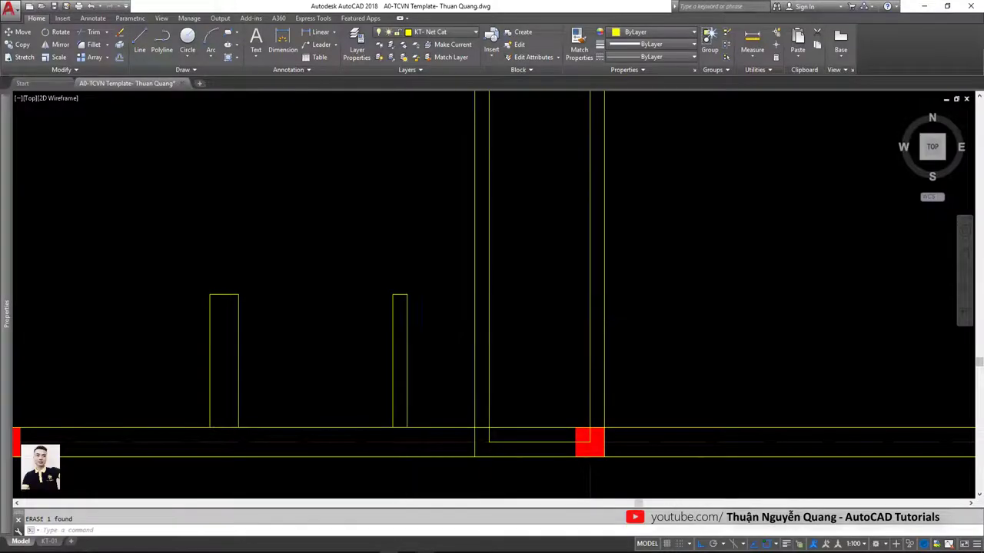
- Draw a 300 by 110 rectangle for the wall cap
{"action": "scroll", "coordinate": [447, 306], "scroll_direction": "up", "scroll_amount": 2}
{"action": "type", "text": "rec"}
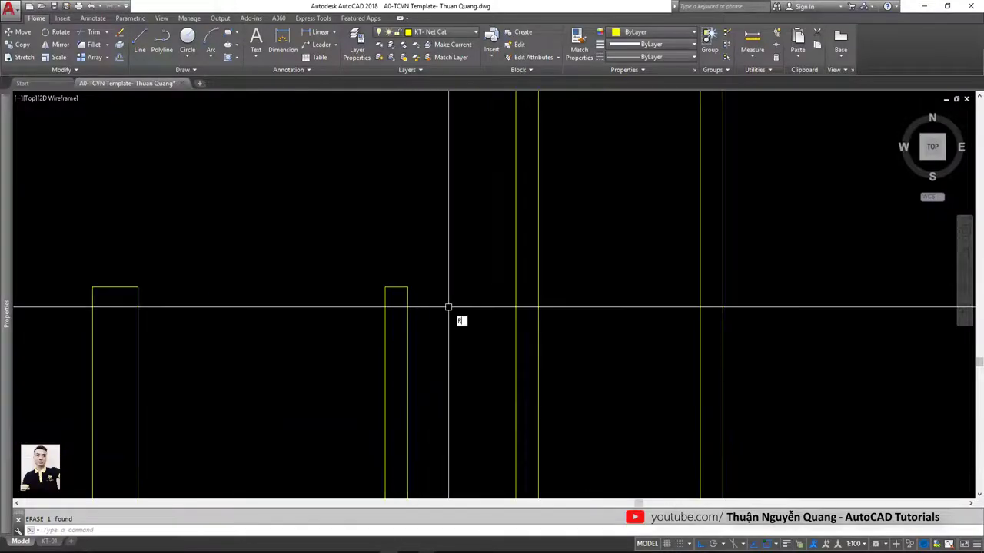
{"action": "key", "text": "Return"}
{"action": "middle_click_drag", "start_coordinate": [430, 270], "coordinate": [442, 329]}
{"action": "left_click", "coordinate": [342, 199]}
{"action": "type", "text": "300"}
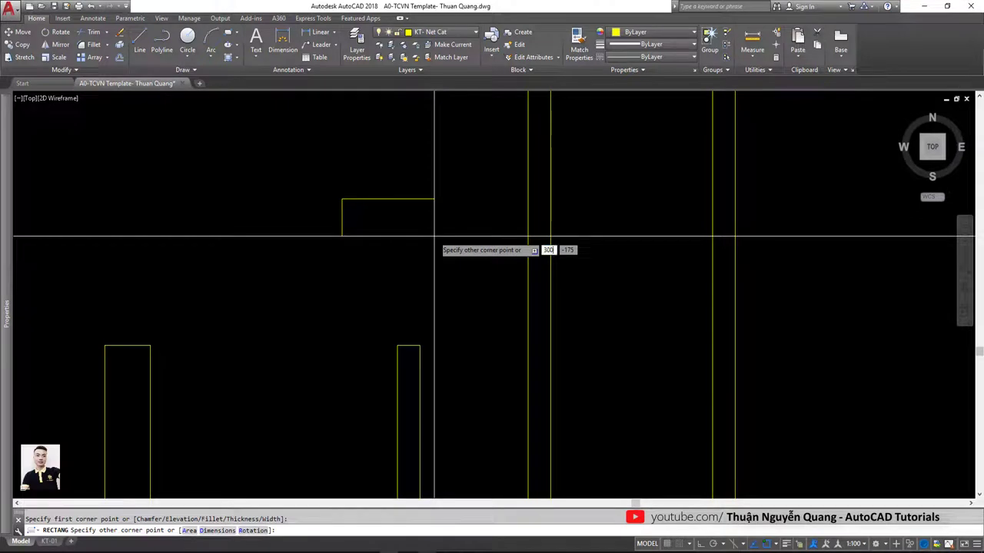
{"action": "key", "text": "Tab"}
{"action": "type", "text": "110"}
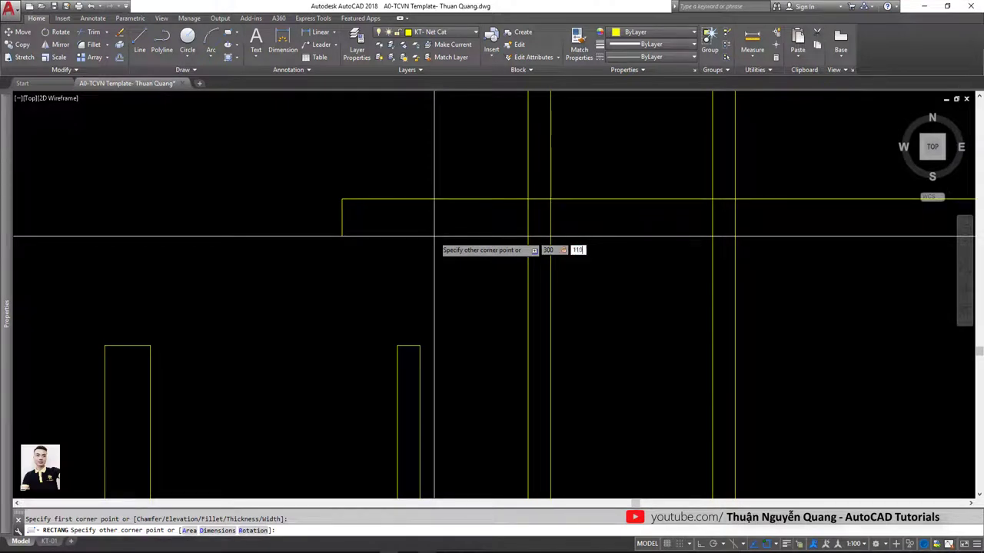
{"action": "key", "text": "Return"}
- Move the 300 by 110 rectangle by its top-left corner onto the top of the short stair-side wall
{"action": "left_click", "coordinate": [404, 189]}
{"action": "type", "text": "m"}
{"action": "key", "text": "Return"}
{"action": "left_click", "coordinate": [342, 176]}
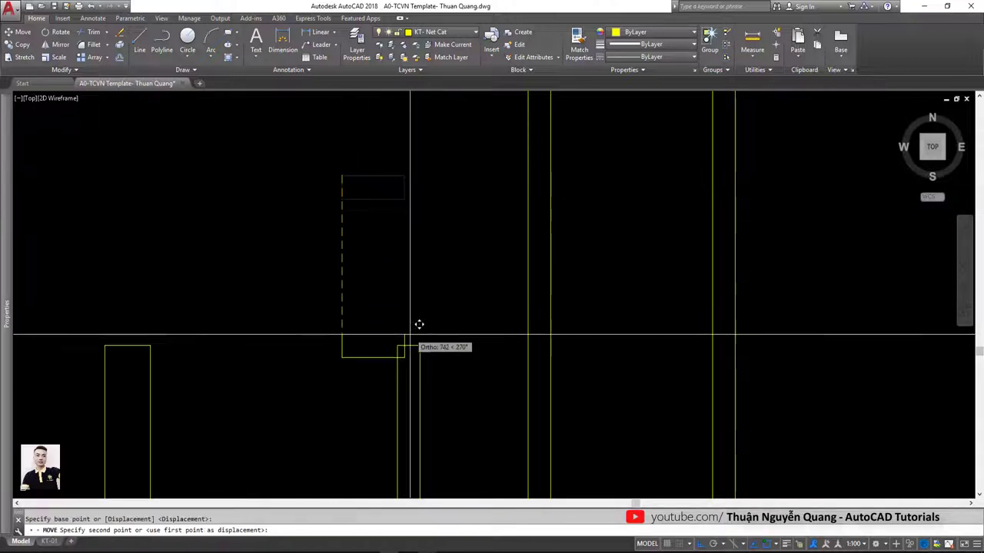
{"action": "left_click", "coordinate": [397, 327]}
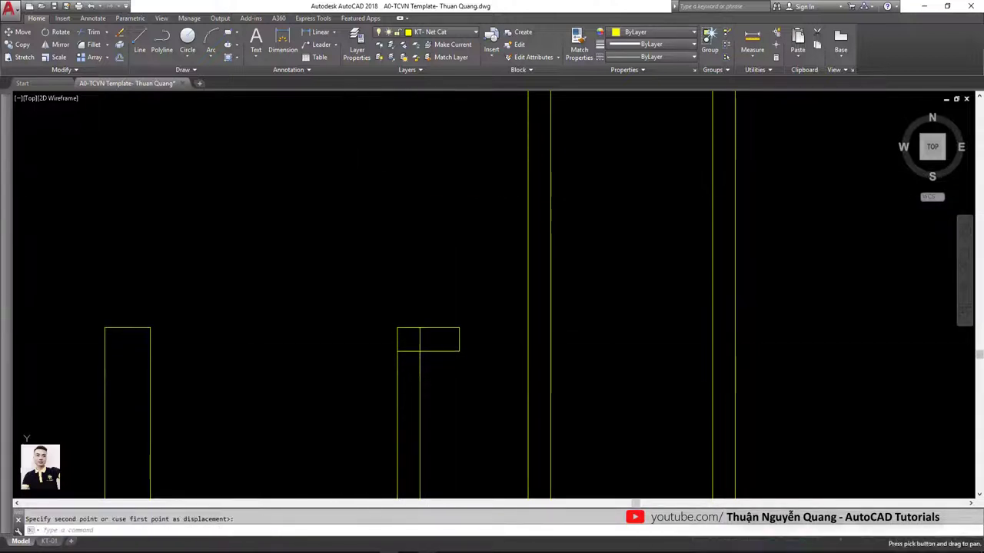
{"action": "scroll", "coordinate": [401, 342], "scroll_direction": "up", "scroll_amount": 2}
- Try lengthening the rectangle's right edge with a grip stretch, then undo it
{"action": "middle_click_drag", "start_coordinate": [508, 384], "coordinate": [437, 358]}
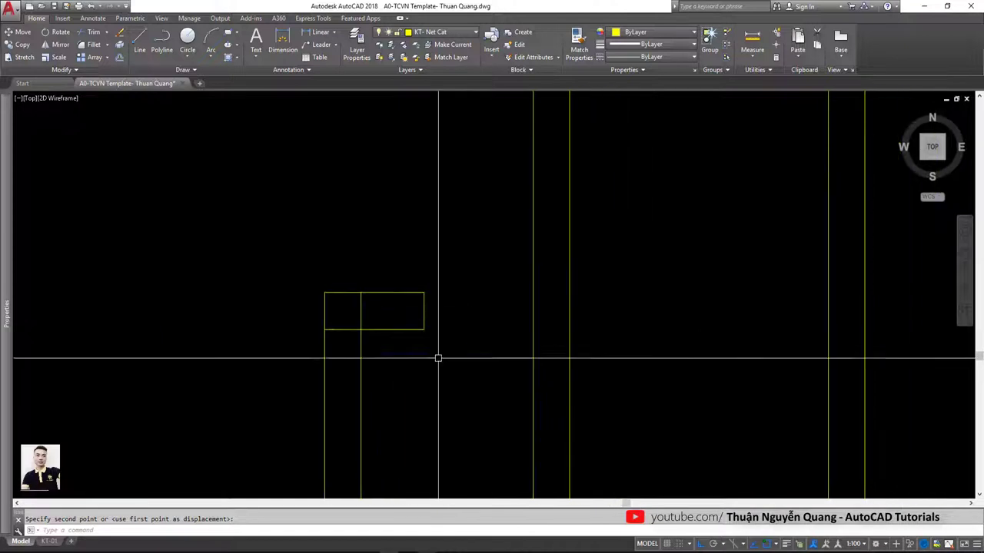
{"action": "left_click", "coordinate": [437, 358]}
{"action": "left_click", "coordinate": [397, 254]}
{"action": "left_click", "coordinate": [425, 311]}
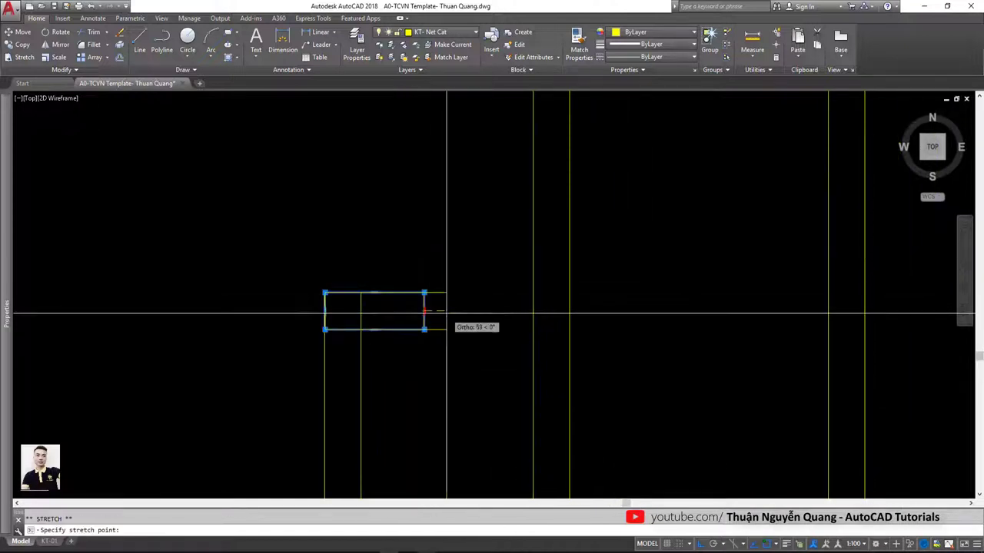
{"action": "right_click", "coordinate": [538, 314]}
{"action": "left_click", "coordinate": [549, 331]}
{"action": "scroll", "coordinate": [500, 326], "scroll_direction": "down", "scroll_amount": 3}
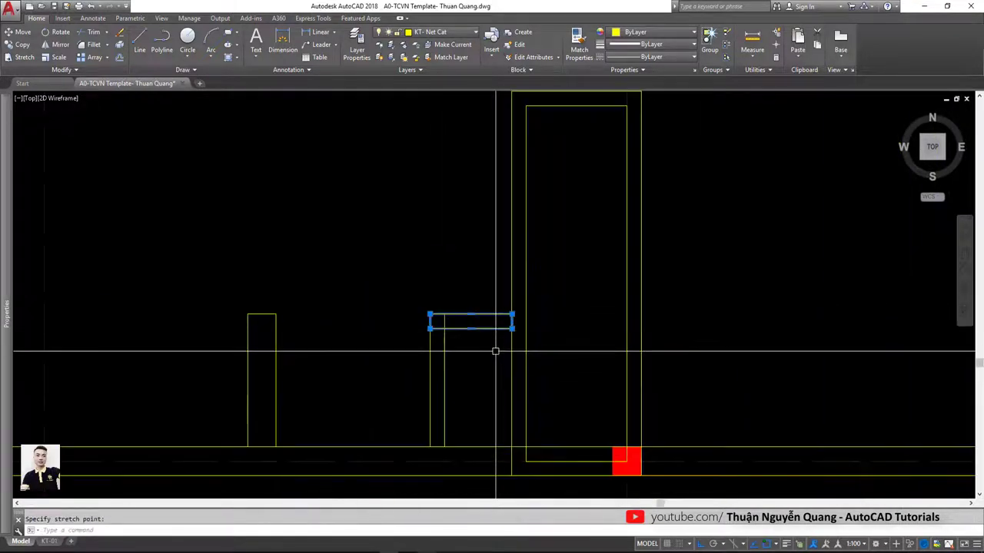
{"action": "key", "text": "Escape"}
{"action": "scroll", "coordinate": [503, 331], "scroll_direction": "up", "scroll_amount": 4}
{"action": "key", "text": "ctrl+z"}
- Stretch the small rectangle's right side across to the stair wall
{"action": "left_click", "coordinate": [500, 348]}
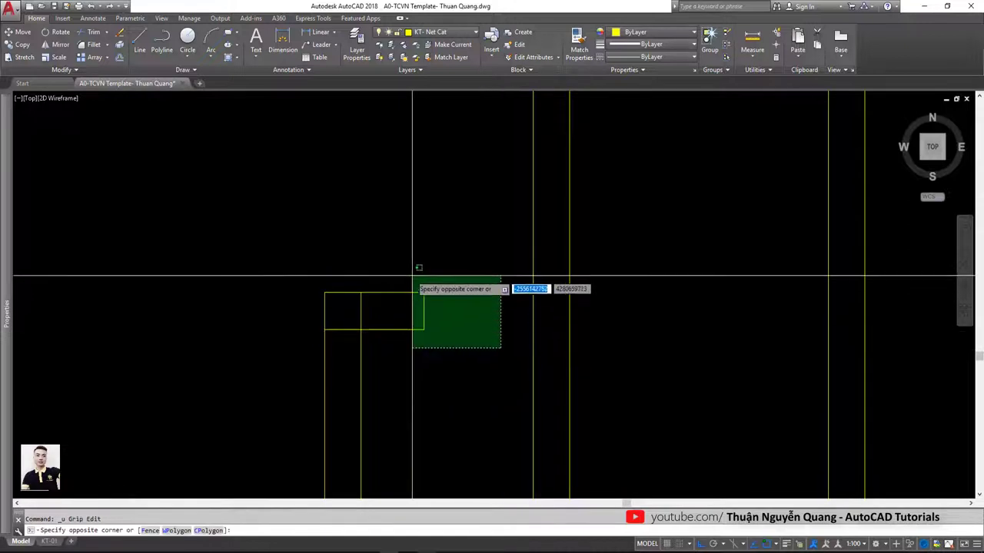
{"action": "left_click", "coordinate": [412, 275]}
{"action": "left_click", "coordinate": [435, 325]}
{"action": "key", "text": "Return"}
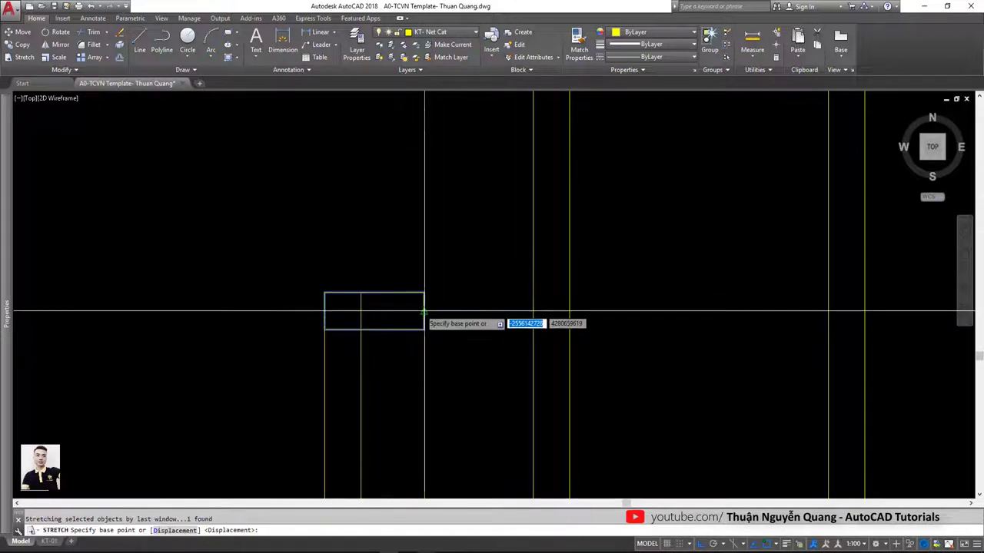
{"action": "left_click", "coordinate": [425, 329]}
{"action": "scroll", "coordinate": [533, 313], "scroll_direction": "down", "scroll_amount": 5}
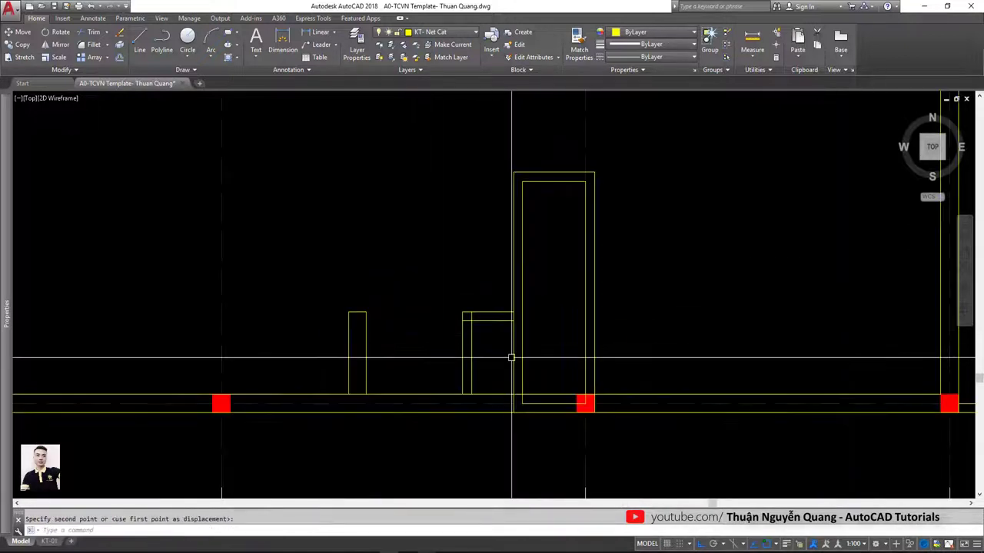
{"action": "scroll", "coordinate": [512, 355], "scroll_direction": "up", "scroll_amount": 3}
{"action": "scroll", "coordinate": [493, 348], "scroll_direction": "down", "scroll_amount": 1}
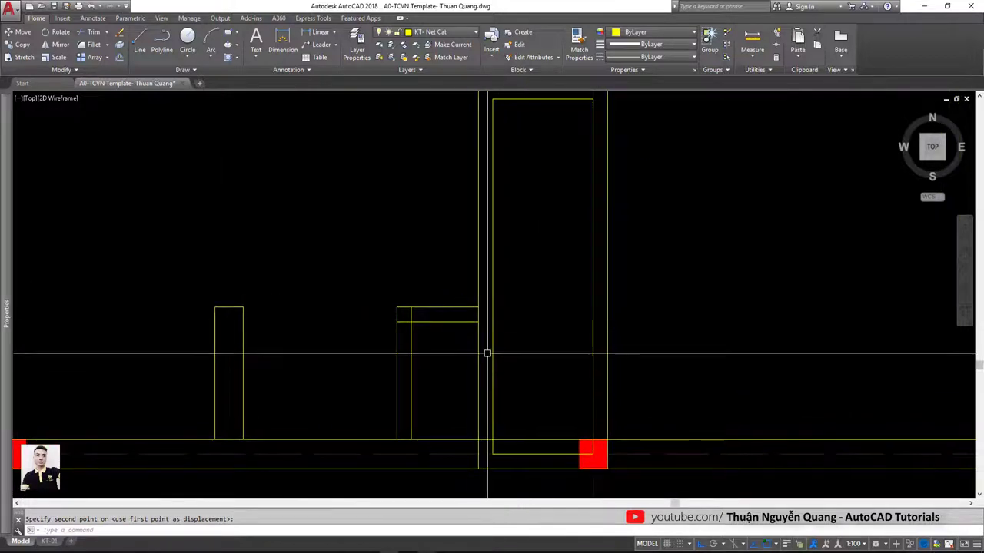
- Explode the tall and inner stair wall rectangles into separate lines
{"action": "left_click", "coordinate": [479, 362]}
{"action": "scroll", "coordinate": [552, 311], "scroll_direction": "down", "scroll_amount": 2}
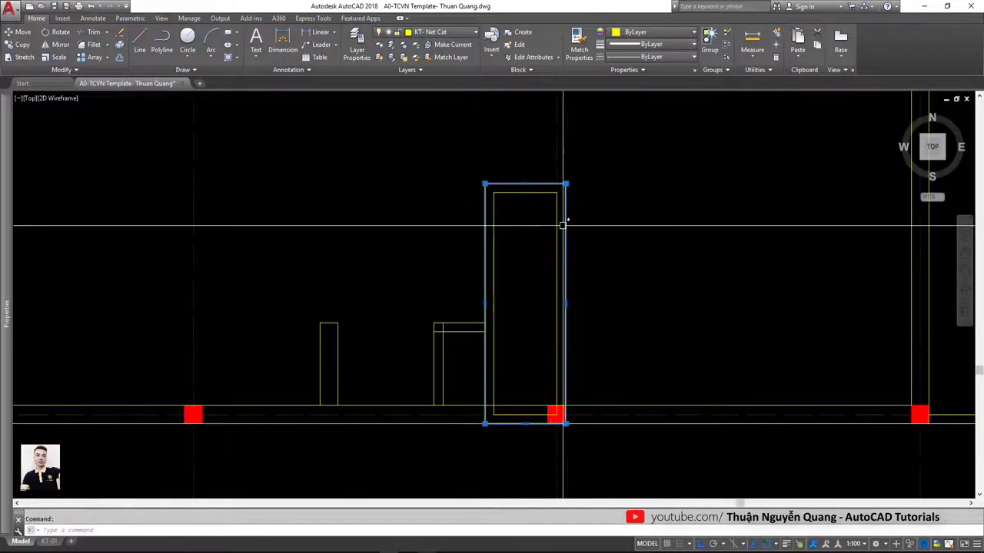
{"action": "type", "text": "x"}
{"action": "key", "text": "Return"}
{"action": "left_click", "coordinate": [556, 358]}
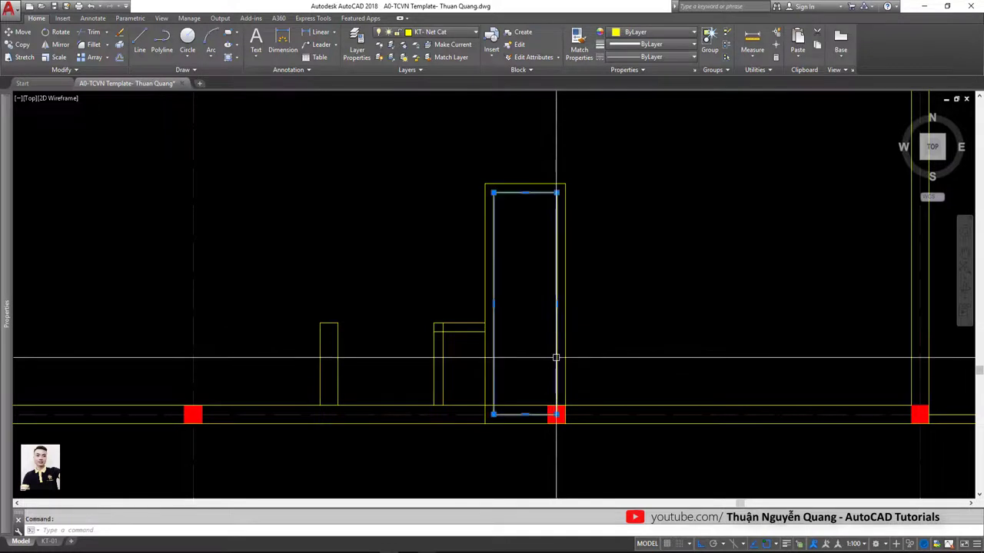
{"action": "key", "text": "Return"}
{"action": "key", "text": "Escape"}
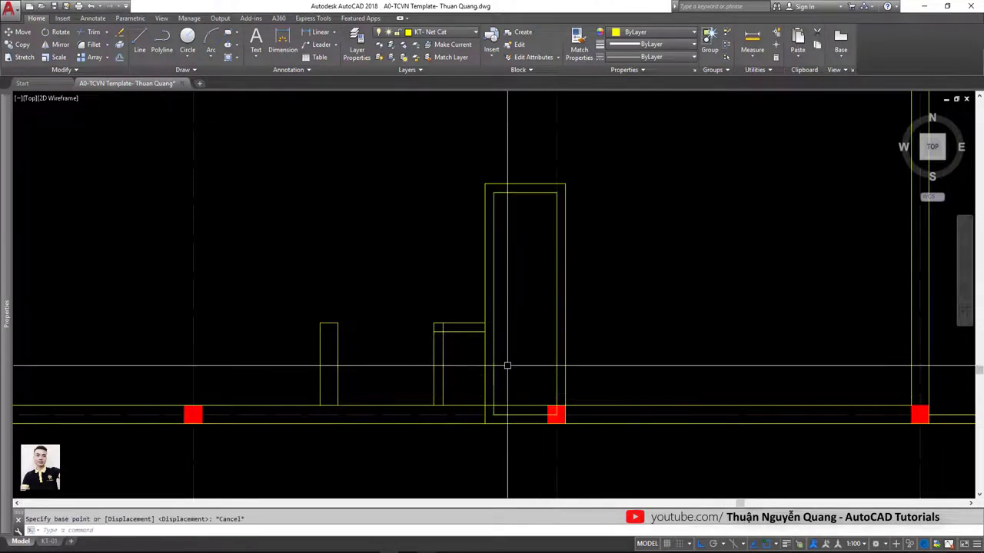
{"action": "left_click", "coordinate": [498, 355]}
{"action": "left_click", "coordinate": [493, 338]}
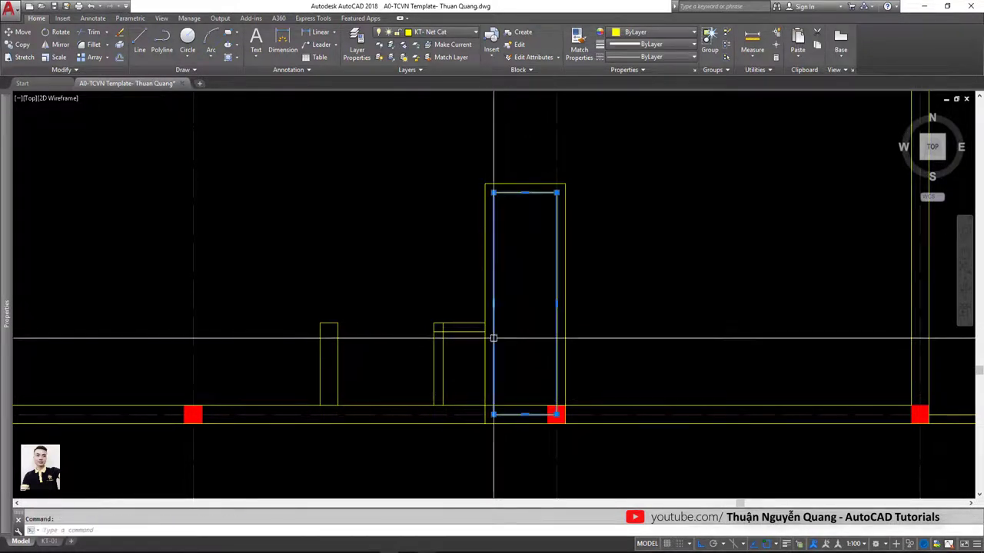
{"action": "right_click", "coordinate": [493, 338]}
{"action": "key", "text": "Escape"}
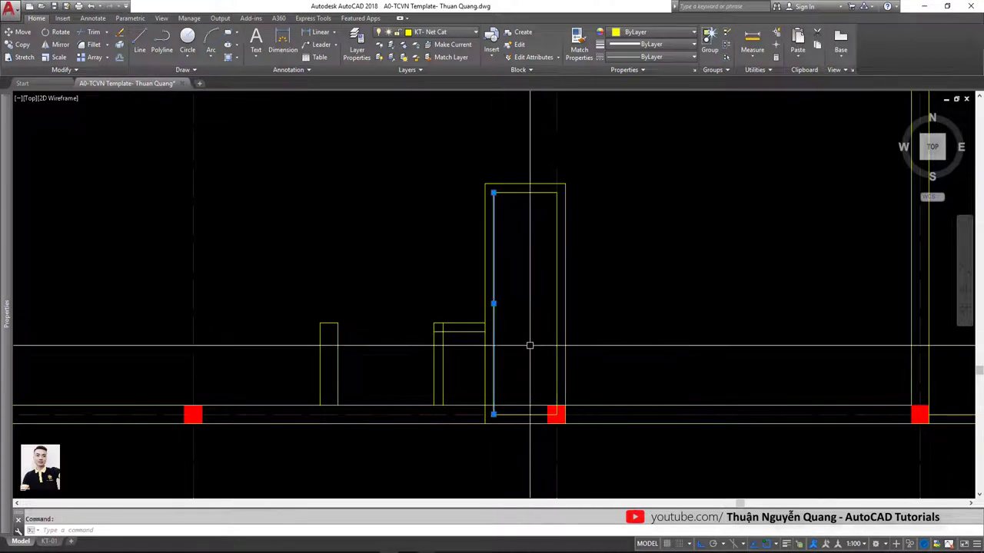
- Explode the short wall rectangle into lines and pick its edges as trim cutting edges
{"action": "scroll", "coordinate": [484, 332], "scroll_direction": "up", "scroll_amount": 2}
{"action": "left_click", "coordinate": [484, 332]}
{"action": "scroll", "coordinate": [466, 318], "scroll_direction": "up", "scroll_amount": 5}
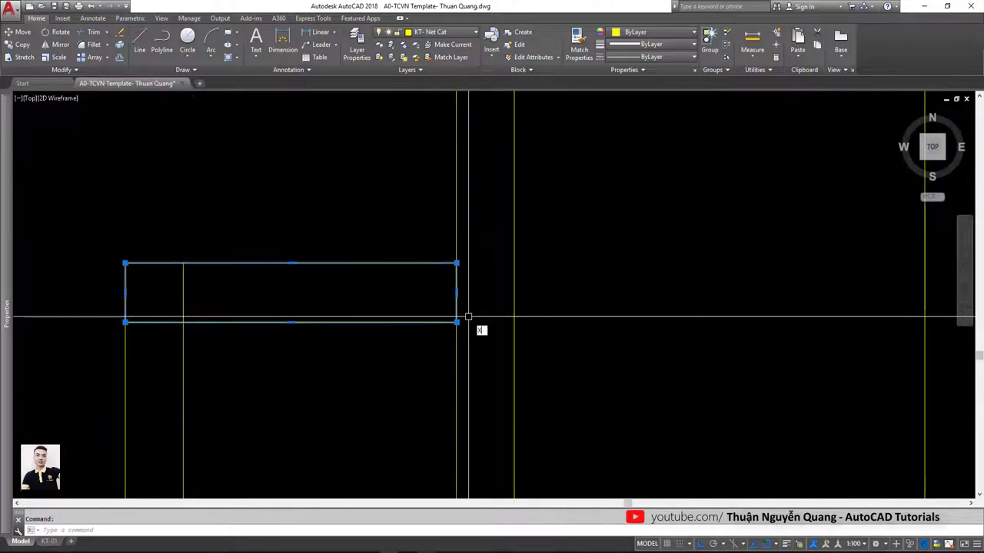
{"action": "type", "text": "x"}
{"action": "key", "text": "Return"}
{"action": "left_click", "coordinate": [424, 322]}
{"action": "left_click", "coordinate": [456, 322]}
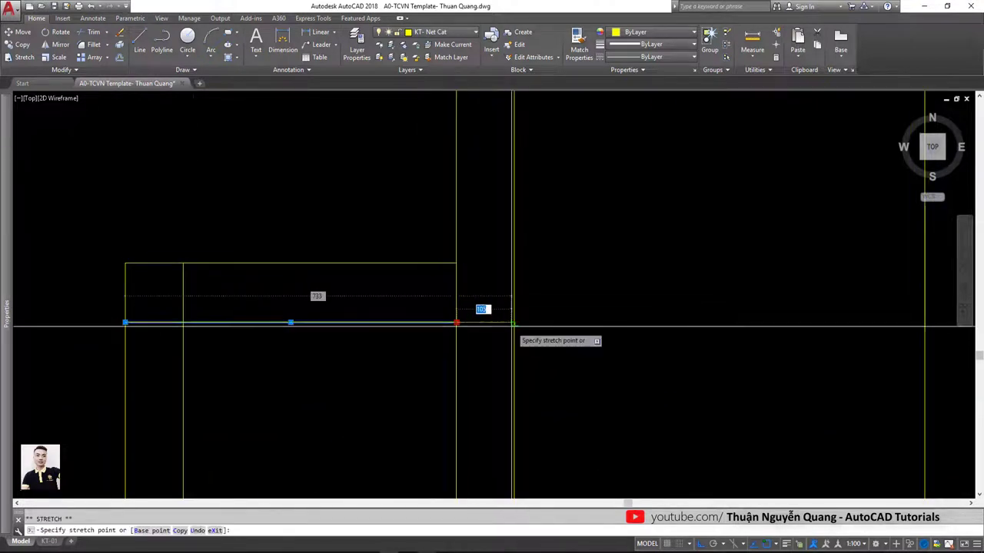
{"action": "key", "text": "Escape"}
{"action": "scroll", "coordinate": [505, 346], "scroll_direction": "down", "scroll_amount": 3}
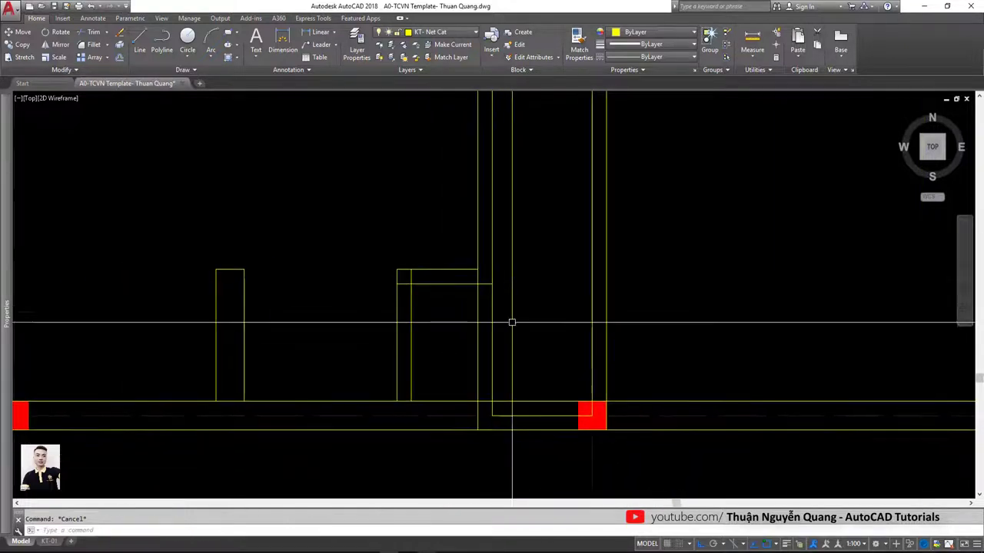
{"action": "type", "text": "TR"}
{"action": "key", "text": "Return"}
{"action": "left_click_drag", "start_coordinate": [450, 330], "coordinate": [377, 241]}
- Trim the overlapping corner lines with a crossing window and delete the leftover segment
{"action": "key", "text": "Return"}
{"action": "scroll", "coordinate": [419, 292], "scroll_direction": "up", "scroll_amount": 2}
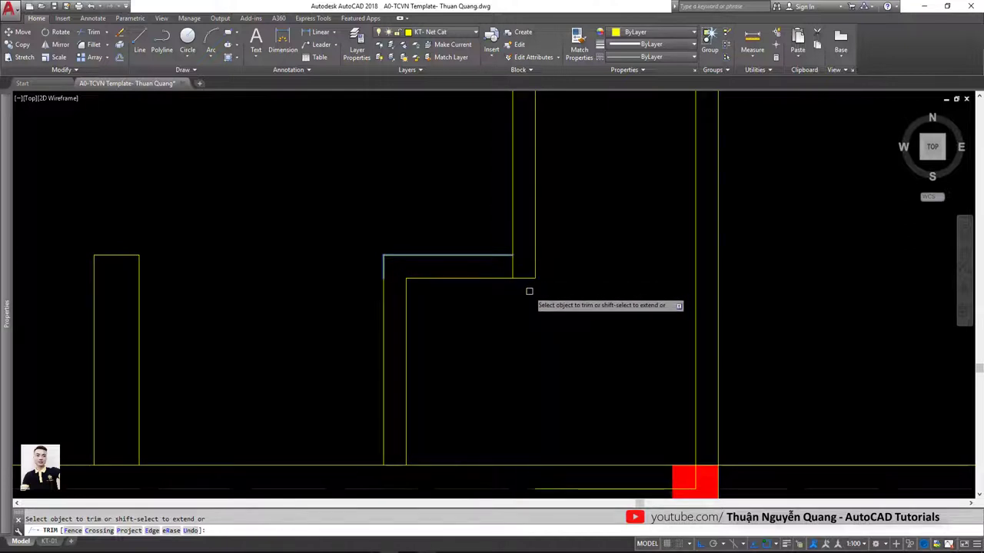
{"action": "left_click", "coordinate": [558, 307]}
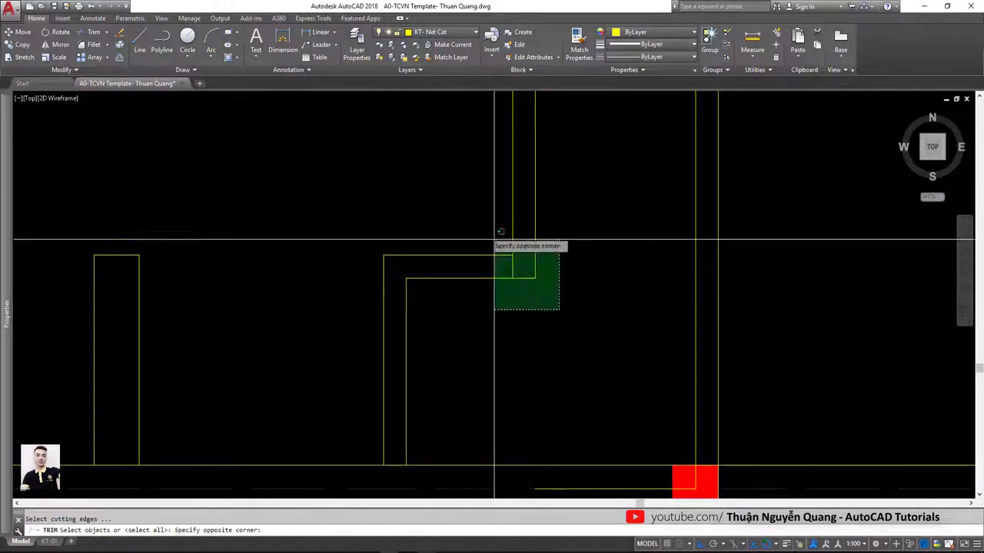
{"action": "left_click", "coordinate": [510, 266]}
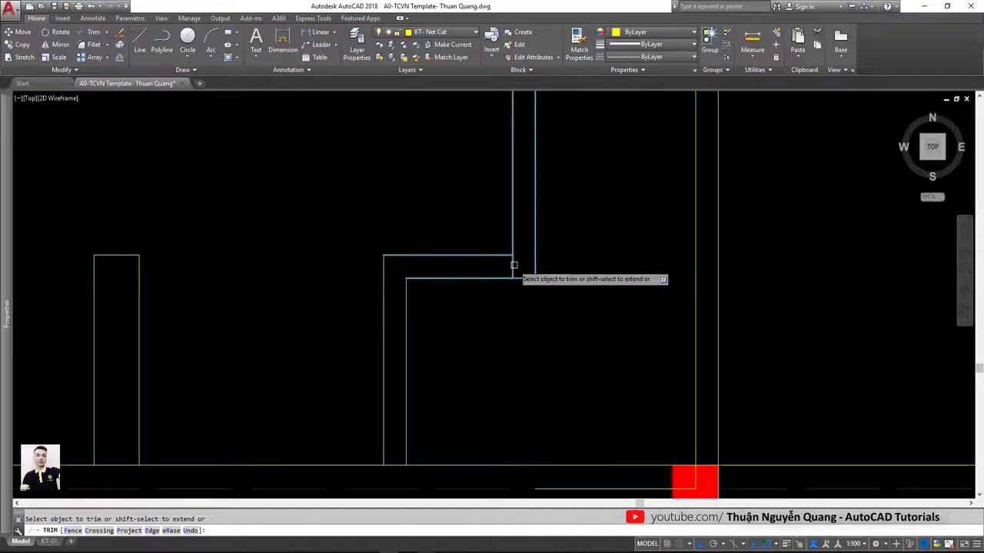
{"action": "key", "text": "Escape"}
{"action": "left_click", "coordinate": [519, 265]}
{"action": "scroll", "coordinate": [531, 291], "scroll_direction": "up", "scroll_amount": 2}
{"action": "scroll", "coordinate": [546, 292], "scroll_direction": "down", "scroll_amount": 2}
{"action": "key", "text": "Delete"}
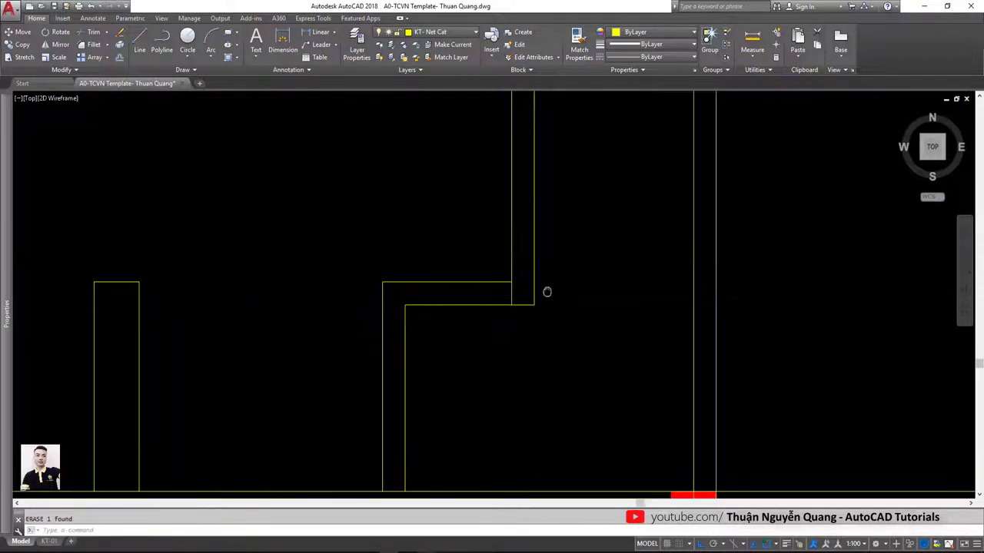
{"action": "scroll", "coordinate": [546, 292], "scroll_direction": "up", "scroll_amount": 2}
- Trim the corner again using the corner lines as cutting edges
{"action": "left_click", "coordinate": [501, 307]}
{"action": "key", "text": "Escape"}
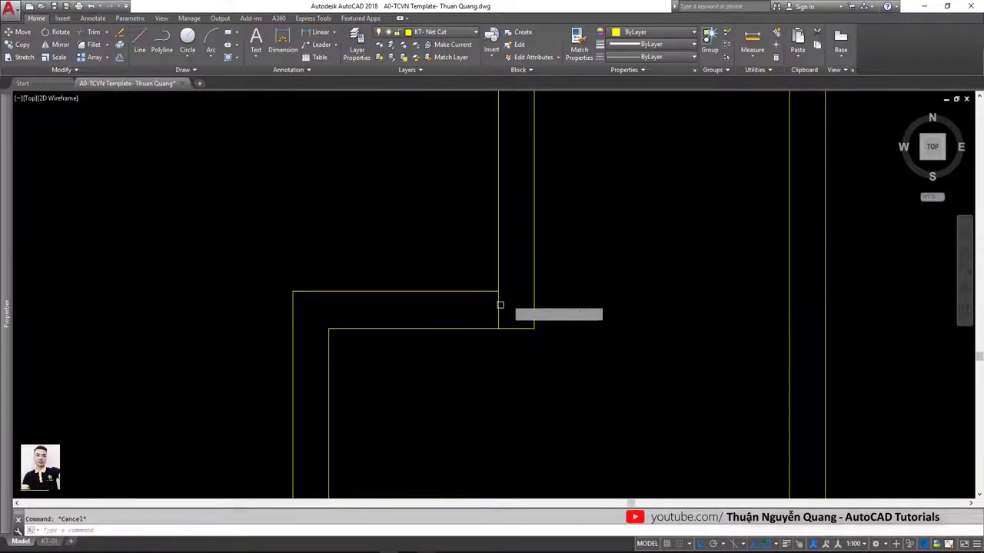
{"action": "type", "text": "tr"}
{"action": "key", "text": "Return"}
{"action": "left_click", "coordinate": [523, 333]}
{"action": "left_click", "coordinate": [472, 266]}
{"action": "key", "text": "Return"}
{"action": "scroll", "coordinate": [493, 310], "scroll_direction": "down", "scroll_amount": 5}
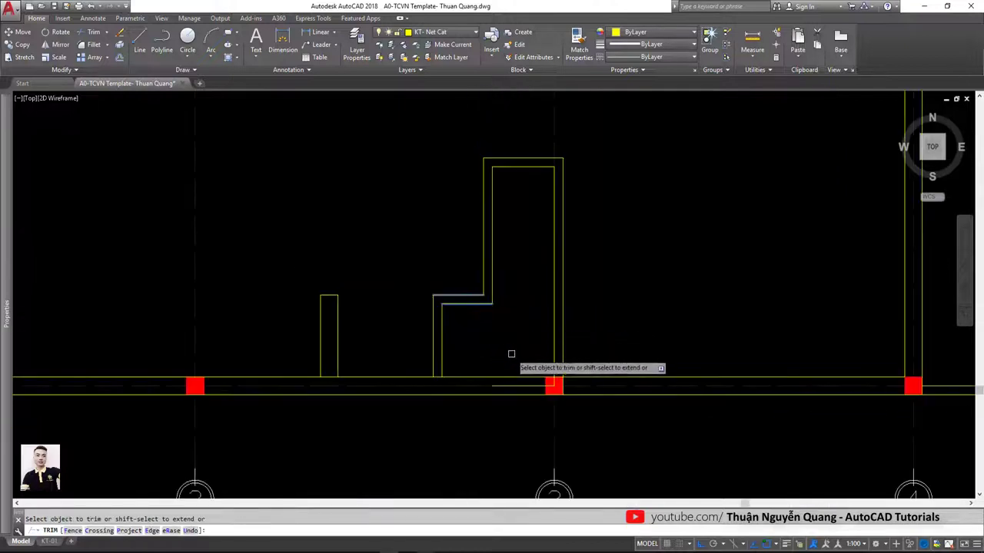
{"action": "key", "text": "Escape"}
{"action": "scroll", "coordinate": [548, 388], "scroll_direction": "up", "scroll_amount": 3}
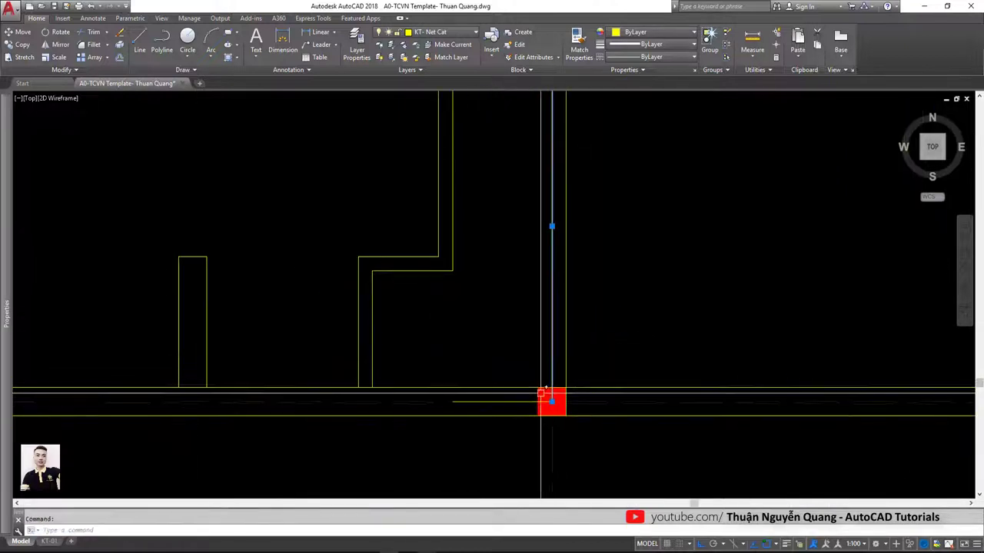
- Inspect the stray line at the grid-3 column, starting and cancelling a trim there
{"action": "left_click", "coordinate": [525, 401]}
{"action": "left_click", "coordinate": [547, 398]}
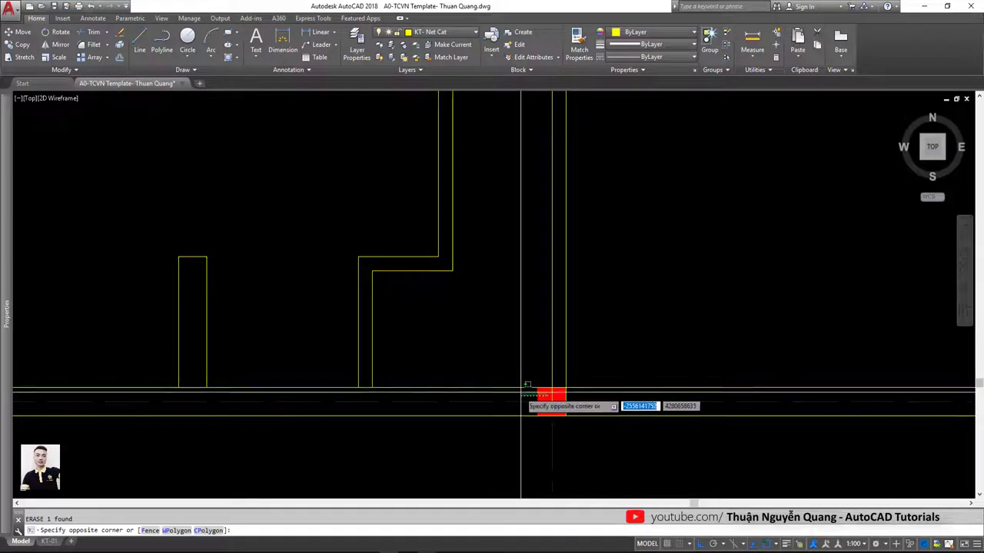
{"action": "key", "text": "Escape"}
{"action": "key", "text": "Escape"}
{"action": "scroll", "coordinate": [538, 376], "scroll_direction": "down", "scroll_amount": 4}
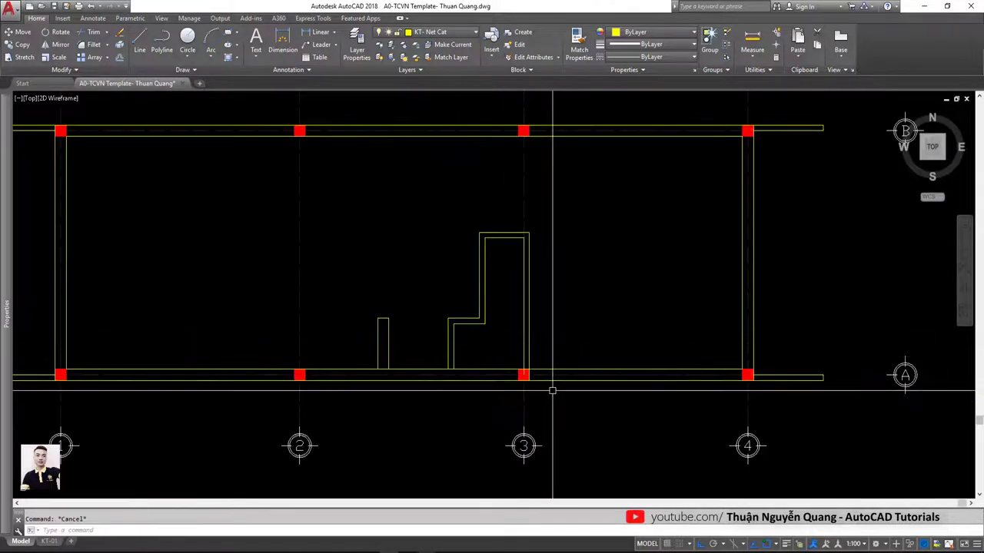
{"action": "scroll", "coordinate": [537, 384], "scroll_direction": "up", "scroll_amount": 7}
{"action": "type", "text": "tr"}
{"action": "key", "text": "Return"}
{"action": "key", "text": "Return"}
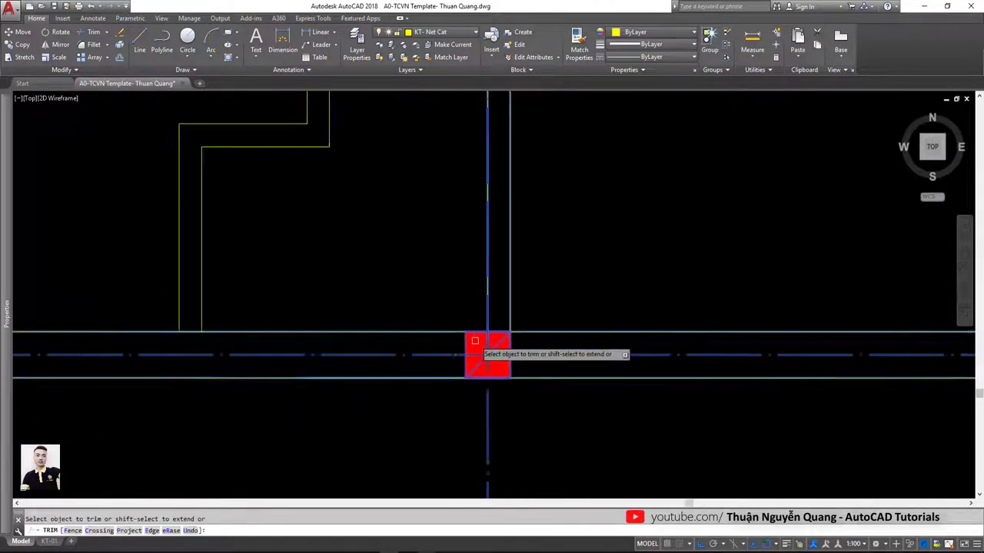
{"action": "key", "text": "Escape"}
- Pan and zoom out to review the whole ground-floor plan within the grid frame
{"action": "scroll", "coordinate": [507, 315], "scroll_direction": "down", "scroll_amount": 3}
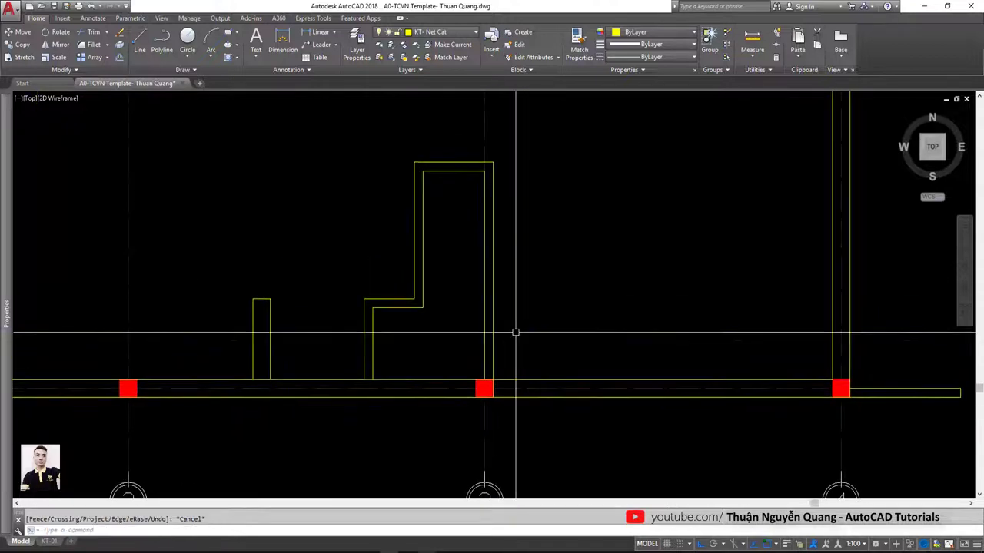
{"action": "scroll", "coordinate": [491, 308], "scroll_direction": "down", "scroll_amount": 3}
{"action": "middle_click_drag", "start_coordinate": [432, 258], "coordinate": [463, 268]}
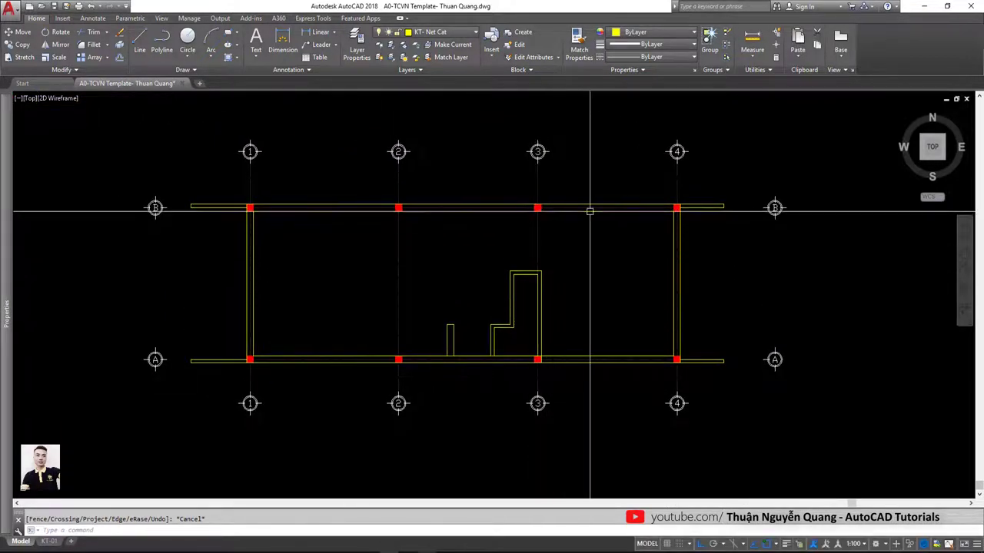
{"action": "scroll", "coordinate": [684, 211], "scroll_direction": "up", "scroll_amount": 6}
{"action": "scroll", "coordinate": [665, 218], "scroll_direction": "down", "scroll_amount": 4}
{"action": "scroll", "coordinate": [538, 353], "scroll_direction": "down", "scroll_amount": 2}
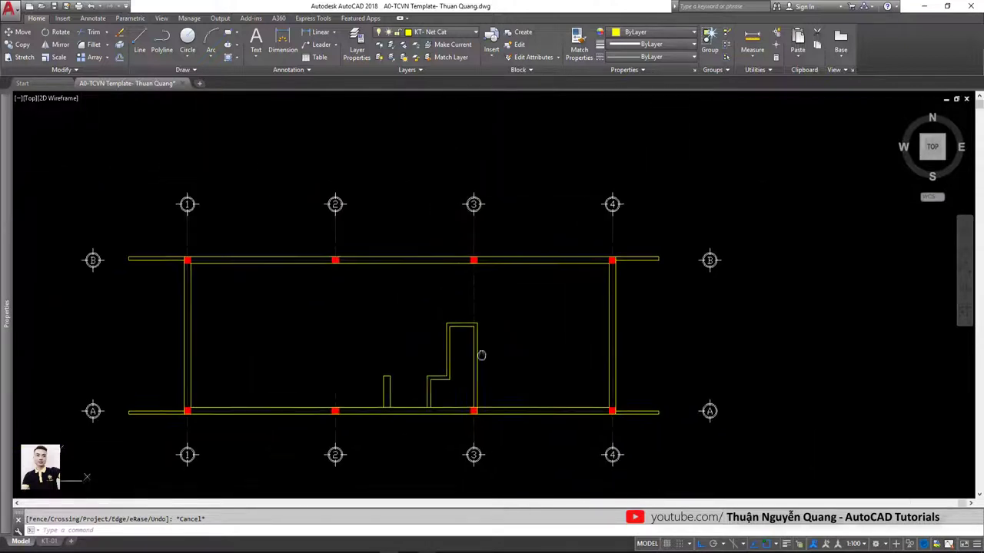
{"action": "middle_click_drag", "start_coordinate": [469, 346], "coordinate": [556, 329]}
{"action": "scroll", "coordinate": [553, 330], "scroll_direction": "up", "scroll_amount": 2}
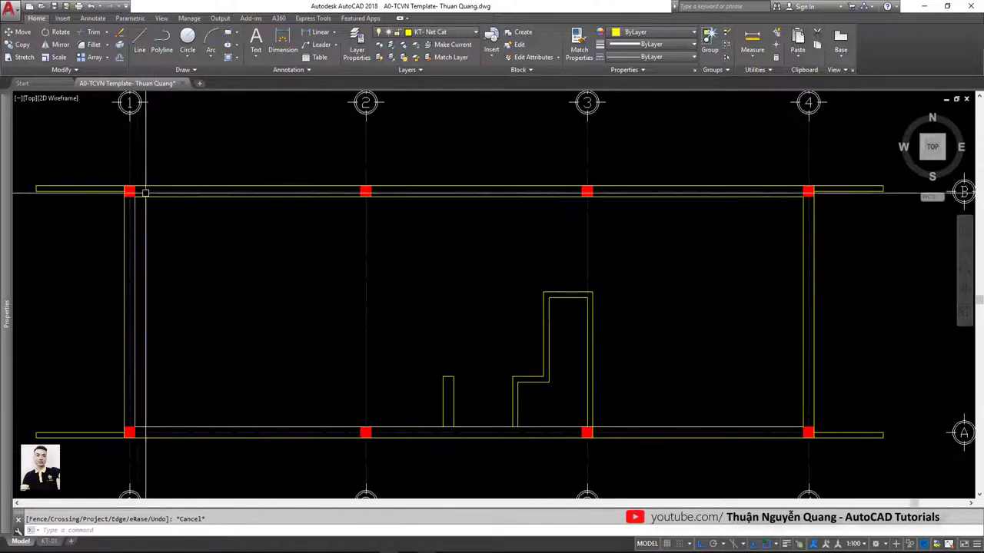
{"action": "middle_click_drag", "start_coordinate": [541, 418], "coordinate": [537, 397]}
{"action": "scroll", "coordinate": [534, 395], "scroll_direction": "up", "scroll_amount": 2}
{"action": "scroll", "coordinate": [514, 355], "scroll_direction": "down", "scroll_amount": 4}
{"action": "type", "text": "LAYISO"}
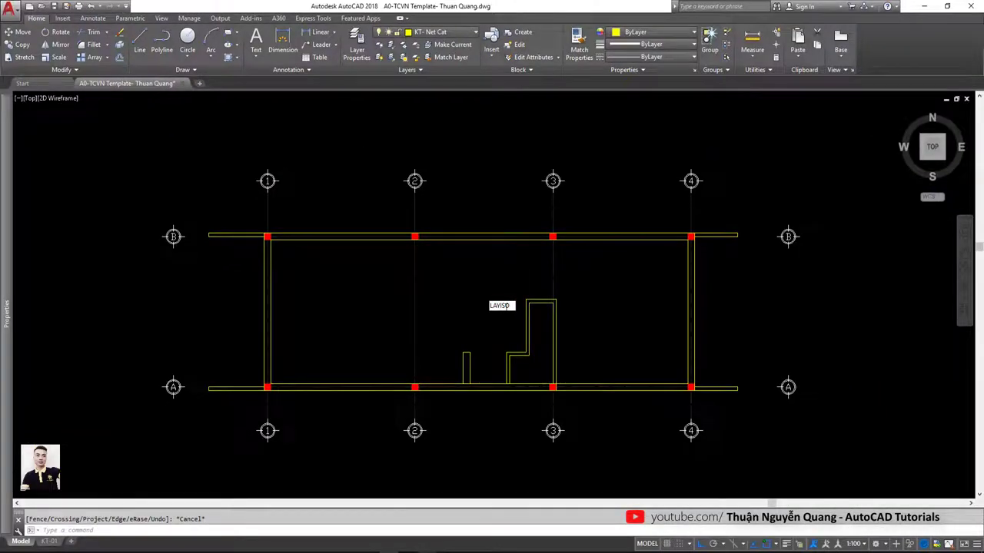
- Isolate the KT- Net Cat wall layer so only the walls are shown
{"action": "key", "text": "Return"}
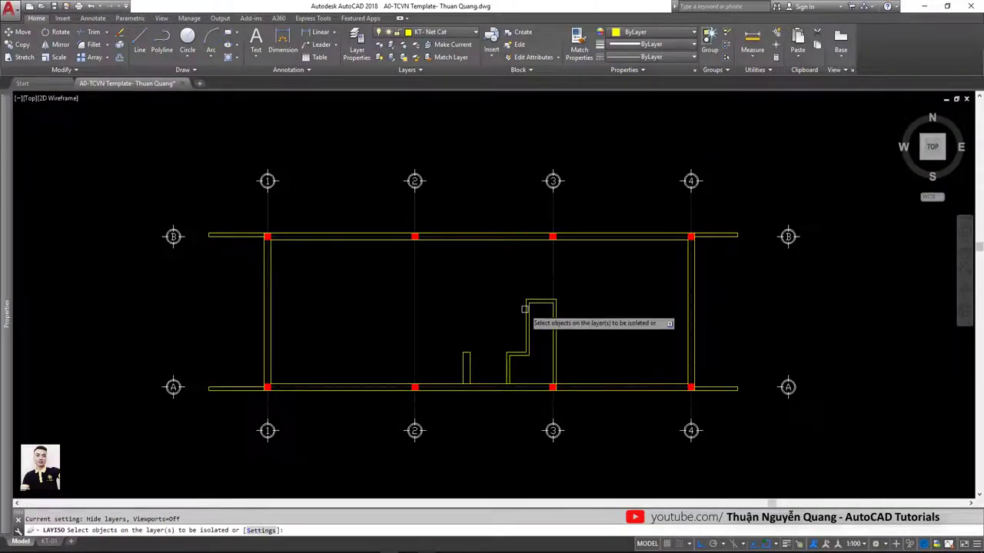
{"action": "scroll", "coordinate": [523, 308], "scroll_direction": "up", "scroll_amount": 2}
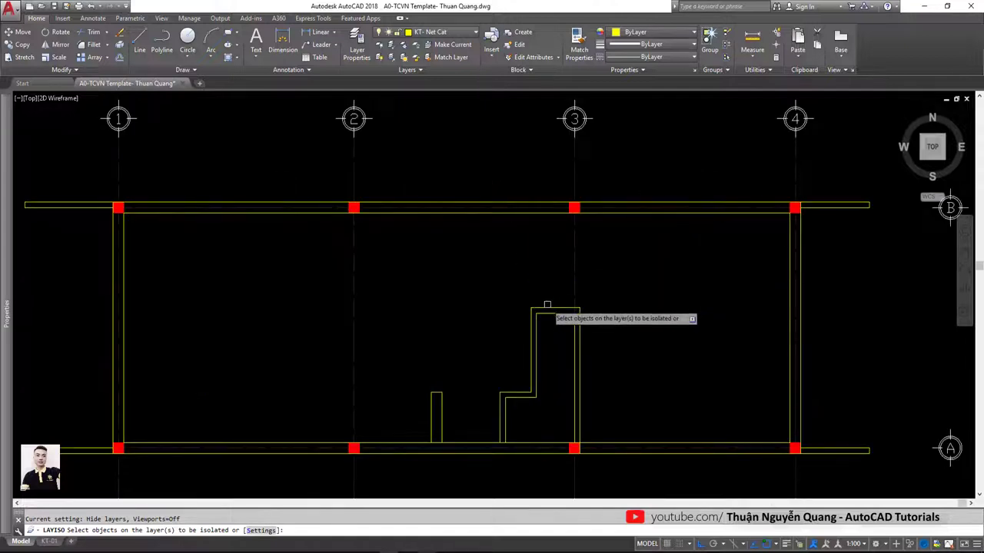
{"action": "key", "text": "Return"}
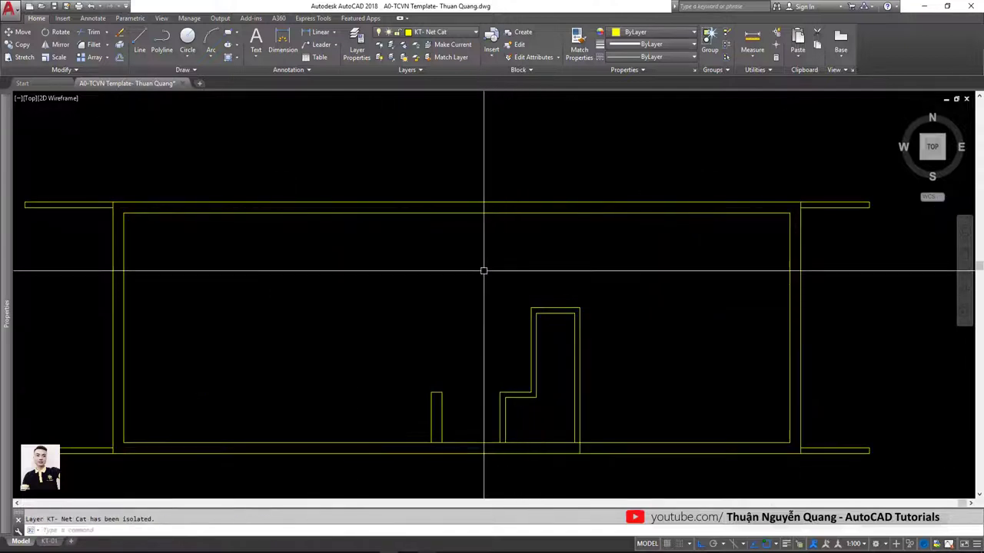
{"action": "scroll", "coordinate": [483, 268], "scroll_direction": "down", "scroll_amount": 4}
{"action": "scroll", "coordinate": [371, 254], "scroll_direction": "up", "scroll_amount": 2}
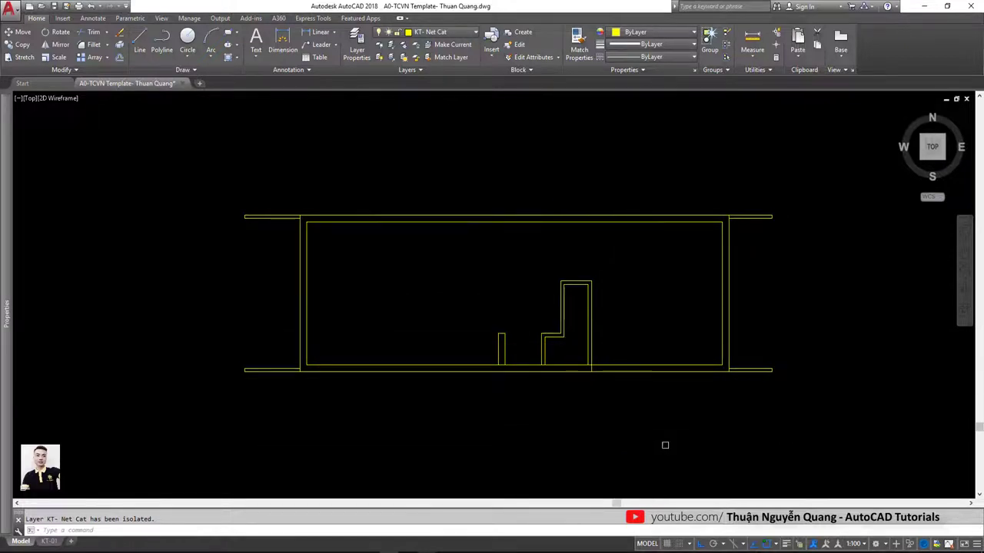
- Start TRIM and select the whole wall plan as cutting edges
{"action": "type", "text": "tr"}
{"action": "key", "text": "Return"}
{"action": "left_click", "coordinate": [770, 455]}
{"action": "left_click", "coordinate": [204, 165]}
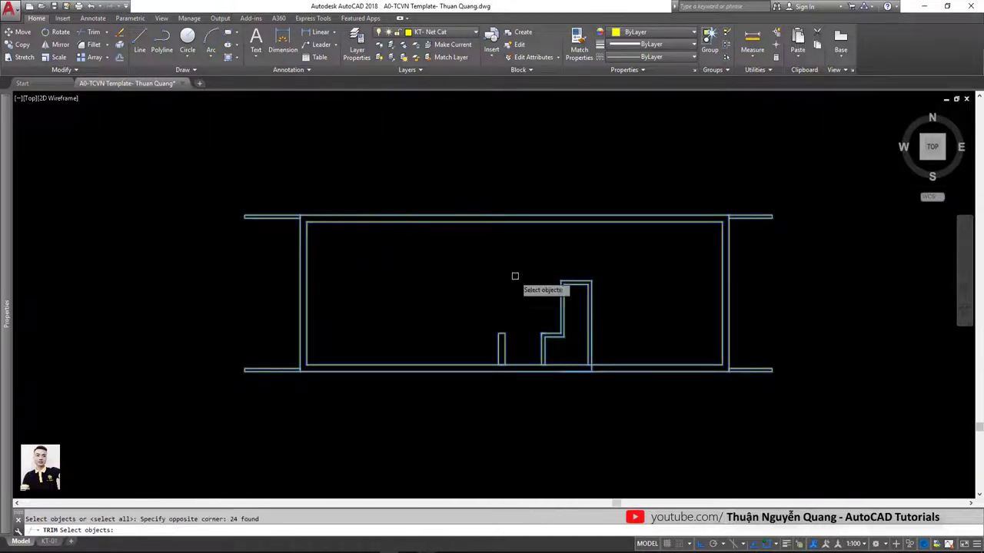
{"action": "left_click", "coordinate": [755, 397]}
{"action": "left_click", "coordinate": [158, 152]}
{"action": "key", "text": "Return"}
- Trim the overlapping wall segments at the lower-left wall corner
{"action": "scroll", "coordinate": [303, 201], "scroll_direction": "up", "scroll_amount": 8}
{"action": "scroll", "coordinate": [300, 206], "scroll_direction": "up", "scroll_amount": 2}
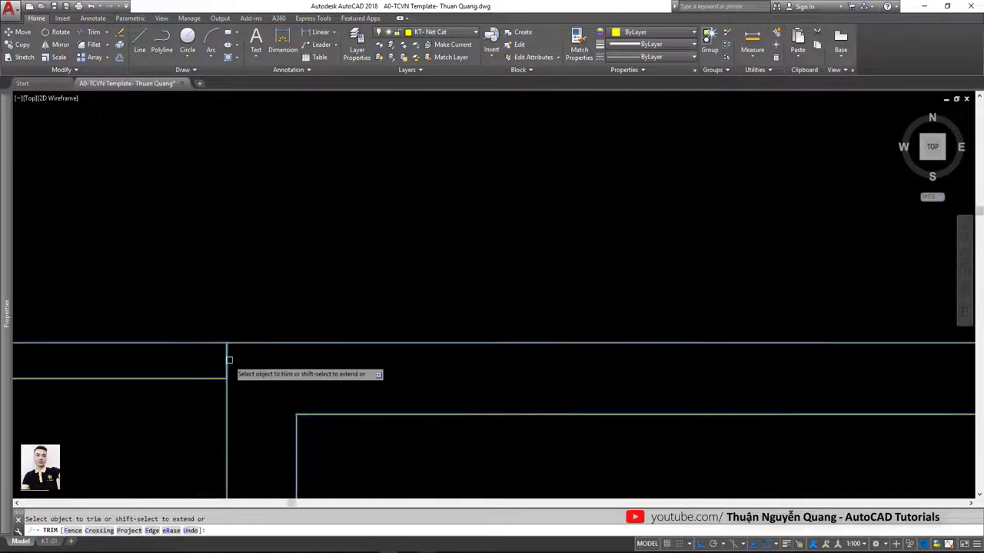
{"action": "scroll", "coordinate": [227, 361], "scroll_direction": "down", "scroll_amount": 3}
{"action": "scroll", "coordinate": [292, 329], "scroll_direction": "down", "scroll_amount": 3}
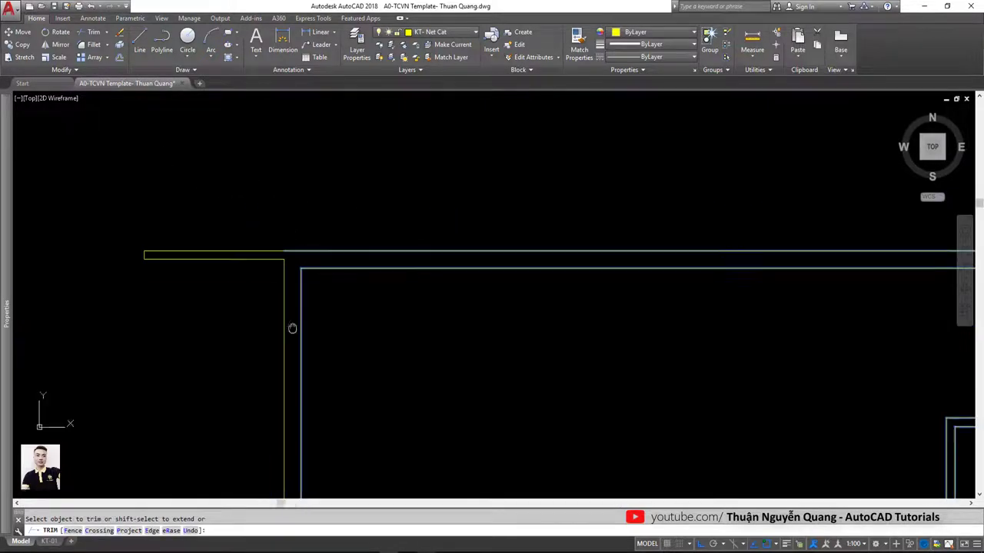
{"action": "mouse_move", "coordinate": [292, 329]}
{"action": "middle_mouse_down"}
{"action": "mouse_move", "coordinate": [339, 461]}
{"action": "mouse_move", "coordinate": [341, 399]}
{"action": "middle_mouse_up"}
{"action": "scroll", "coordinate": [340, 398], "scroll_direction": "down", "scroll_amount": 3}
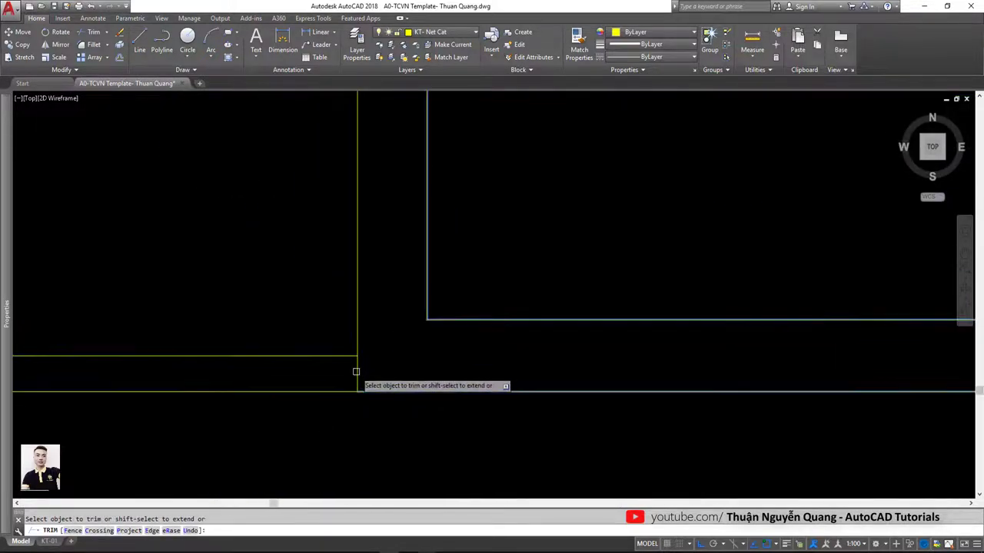
{"action": "left_click", "coordinate": [359, 363]}
{"action": "left_click", "coordinate": [328, 366]}
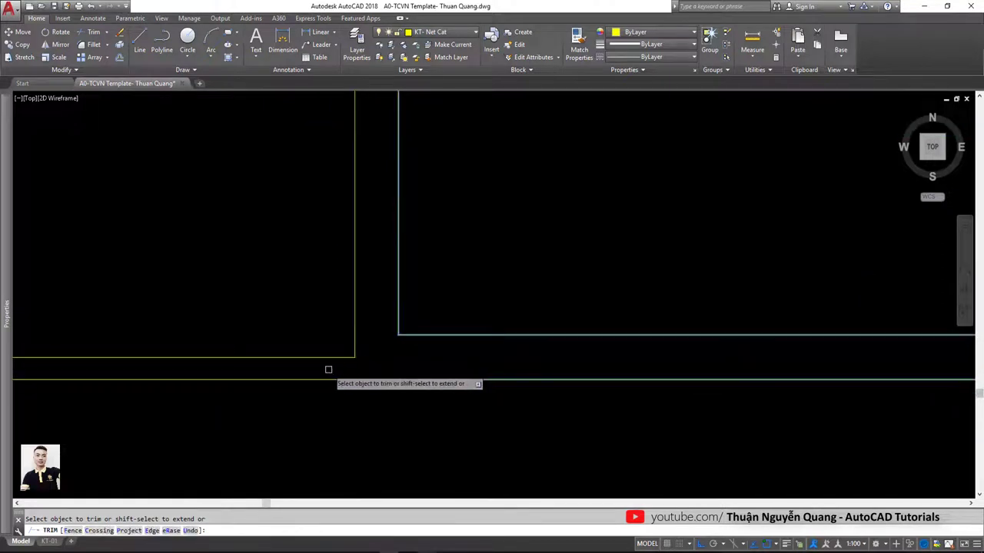
- Trim the wall lines crossing the remaining junctions, including the stair and WC1 walls
{"action": "scroll", "coordinate": [615, 330], "scroll_direction": "up", "scroll_amount": 3}
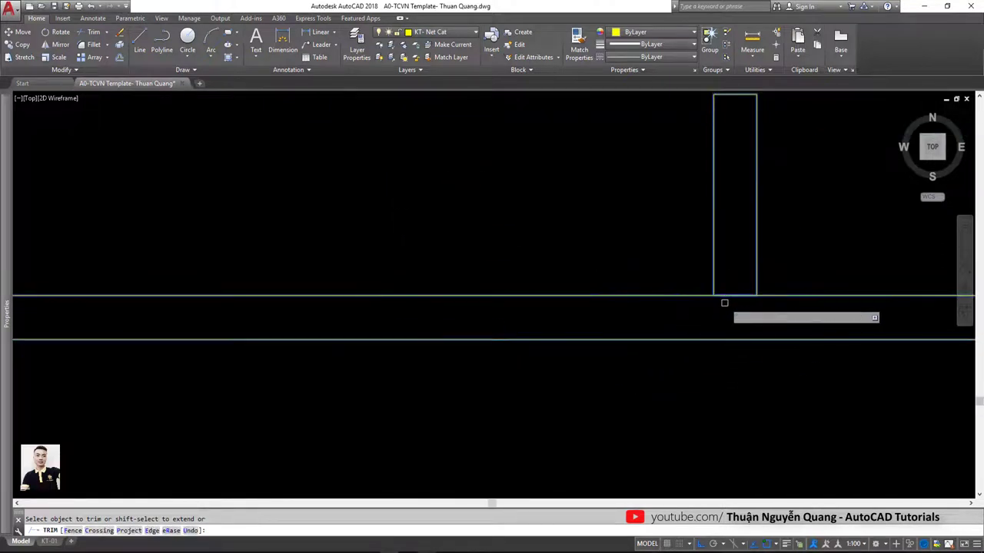
{"action": "scroll", "coordinate": [651, 309], "scroll_direction": "down", "scroll_amount": 2}
{"action": "scroll", "coordinate": [758, 274], "scroll_direction": "down", "scroll_amount": 3}
{"action": "scroll", "coordinate": [621, 366], "scroll_direction": "up", "scroll_amount": 5}
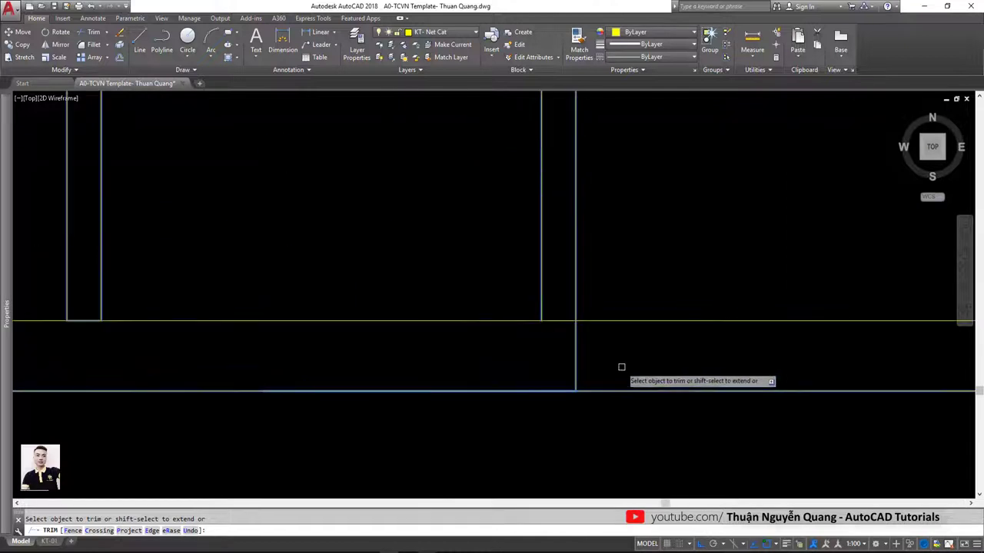
{"action": "left_click", "coordinate": [556, 352]}
{"action": "scroll", "coordinate": [575, 316], "scroll_direction": "down", "scroll_amount": 1}
{"action": "scroll", "coordinate": [567, 299], "scroll_direction": "down", "scroll_amount": 3}
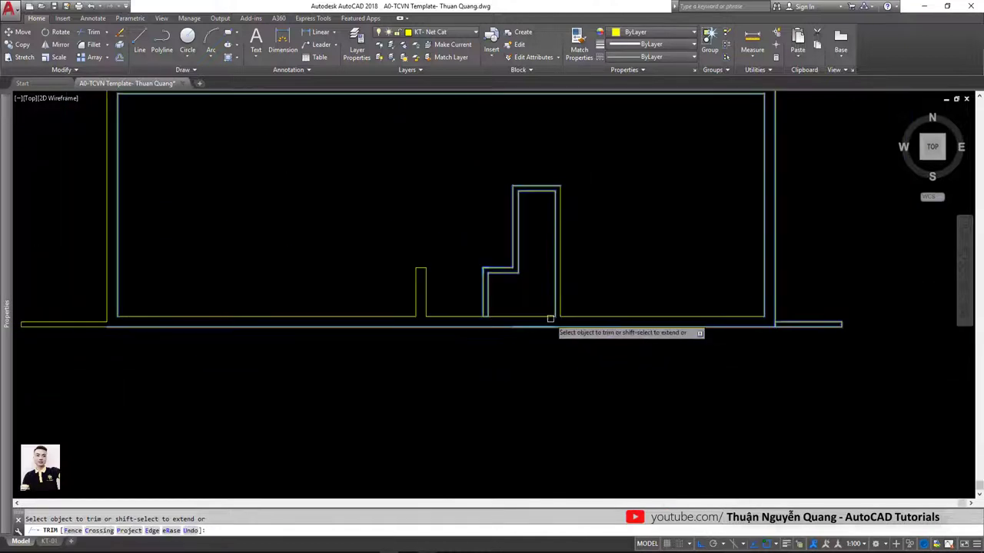
{"action": "scroll", "coordinate": [485, 309], "scroll_direction": "up", "scroll_amount": 4}
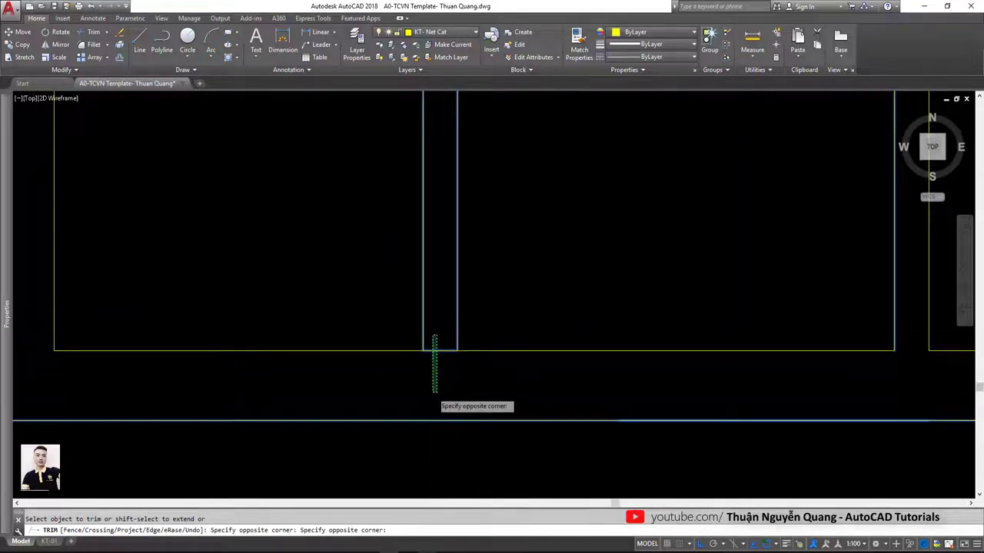
{"action": "left_click", "coordinate": [432, 384]}
{"action": "scroll", "coordinate": [451, 362], "scroll_direction": "down", "scroll_amount": 2}
{"action": "scroll", "coordinate": [452, 363], "scroll_direction": "up", "scroll_amount": 2}
{"action": "scroll", "coordinate": [452, 363], "scroll_direction": "down", "scroll_amount": 3}
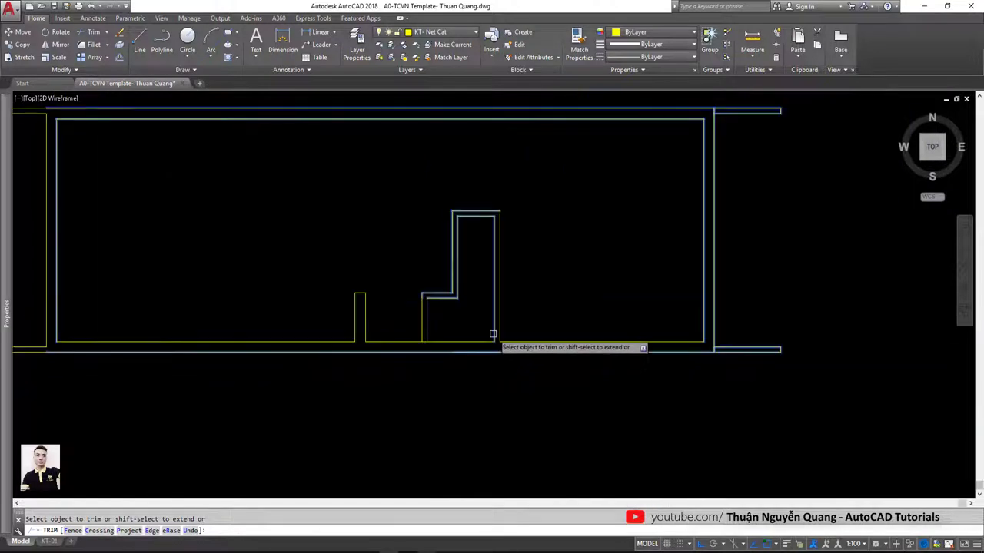
{"action": "scroll", "coordinate": [461, 342], "scroll_direction": "up", "scroll_amount": 3}
{"action": "scroll", "coordinate": [435, 364], "scroll_direction": "down", "scroll_amount": 2}
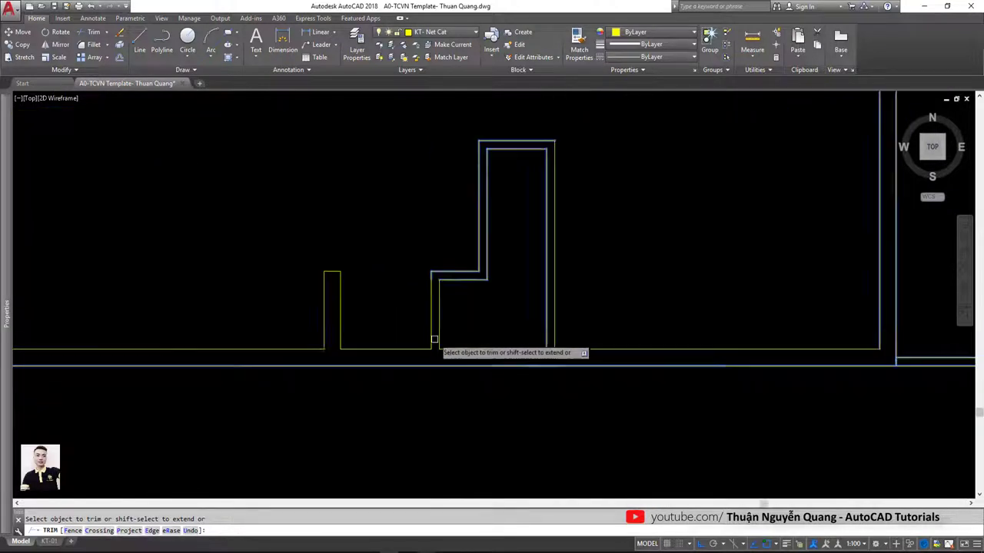
{"action": "scroll", "coordinate": [483, 215], "scroll_direction": "down", "scroll_amount": 1}
{"action": "scroll", "coordinate": [541, 338], "scroll_direction": "up", "scroll_amount": 1}
{"action": "scroll", "coordinate": [541, 338], "scroll_direction": "up", "scroll_amount": 4}
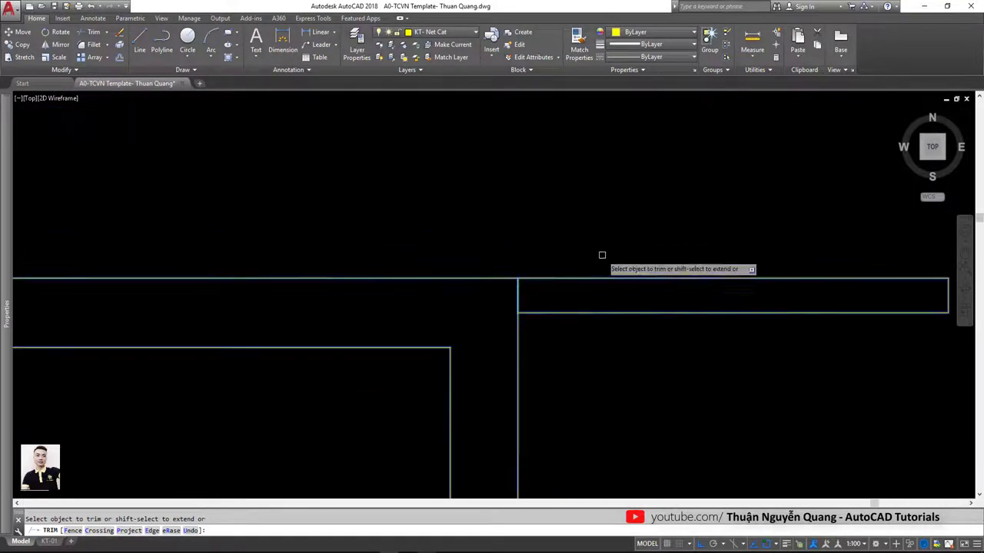
{"action": "scroll", "coordinate": [519, 292], "scroll_direction": "down", "scroll_amount": 2}
{"action": "scroll", "coordinate": [513, 338], "scroll_direction": "down", "scroll_amount": 2}
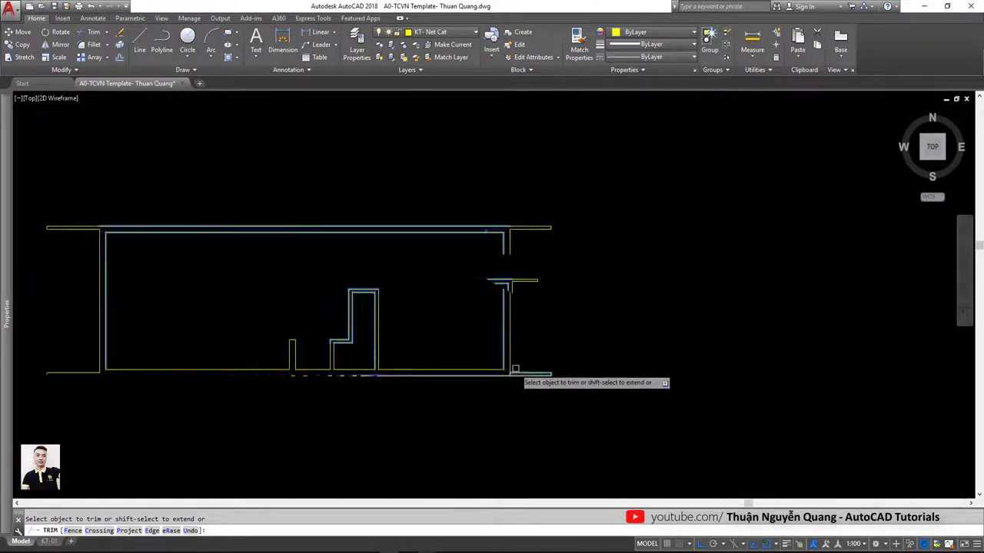
{"action": "scroll", "coordinate": [488, 406], "scroll_direction": "up", "scroll_amount": 3}
{"action": "scroll", "coordinate": [482, 409], "scroll_direction": "down", "scroll_amount": 4}
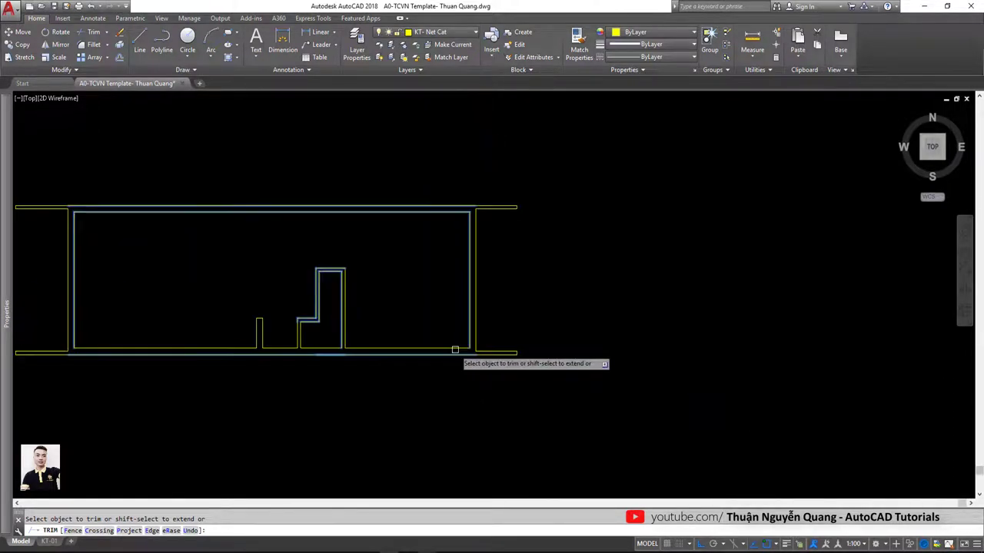
{"action": "middle_click_drag", "start_coordinate": [451, 346], "coordinate": [538, 345]}
{"action": "scroll", "coordinate": [376, 307], "scroll_direction": "up", "scroll_amount": 4}
{"action": "scroll", "coordinate": [538, 262], "scroll_direction": "down", "scroll_amount": 2}
- End trimming and turn all layers back on with LAYON
{"action": "scroll", "coordinate": [539, 262], "scroll_direction": "down", "scroll_amount": 2}
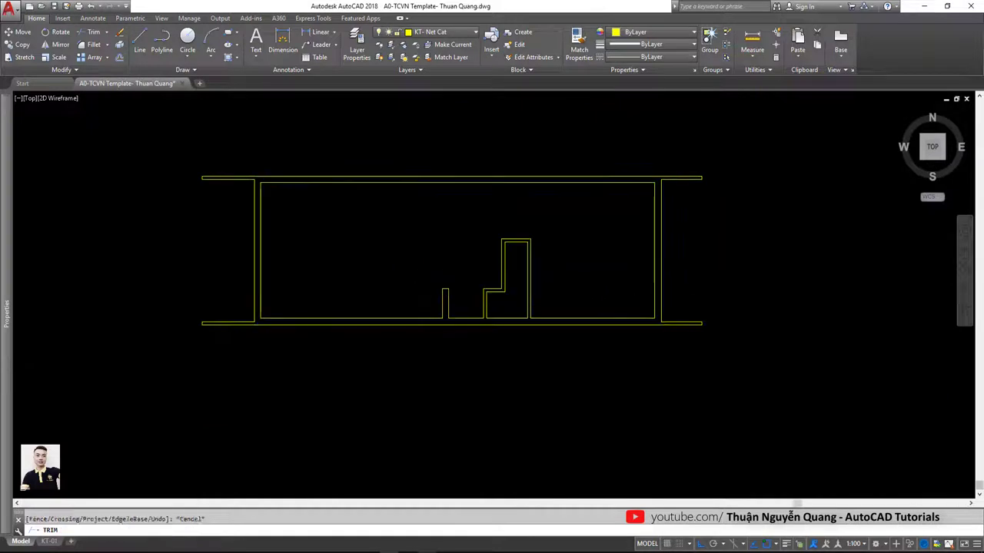
{"action": "key", "text": "Escape"}
{"action": "type", "text": "LAYO"}
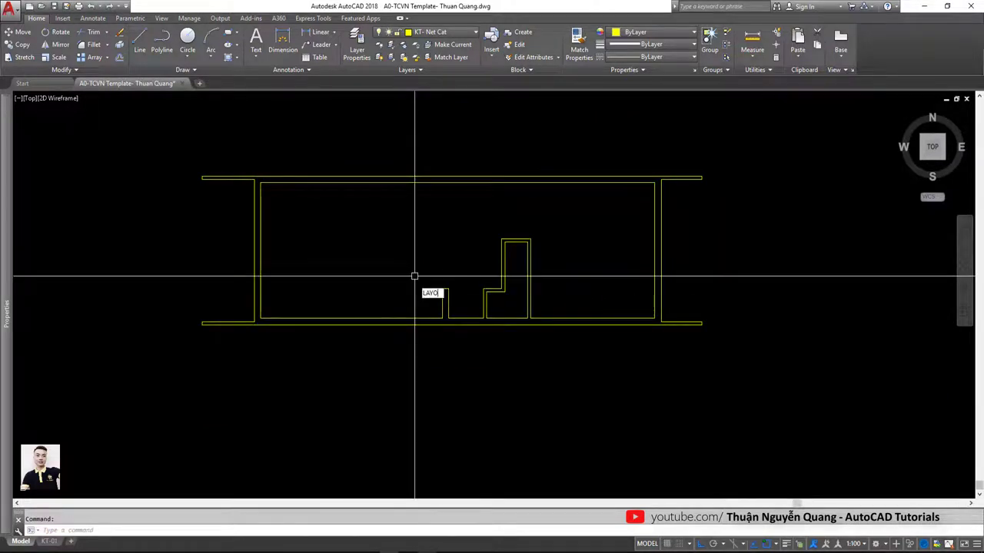
{"action": "type", "text": "N"}
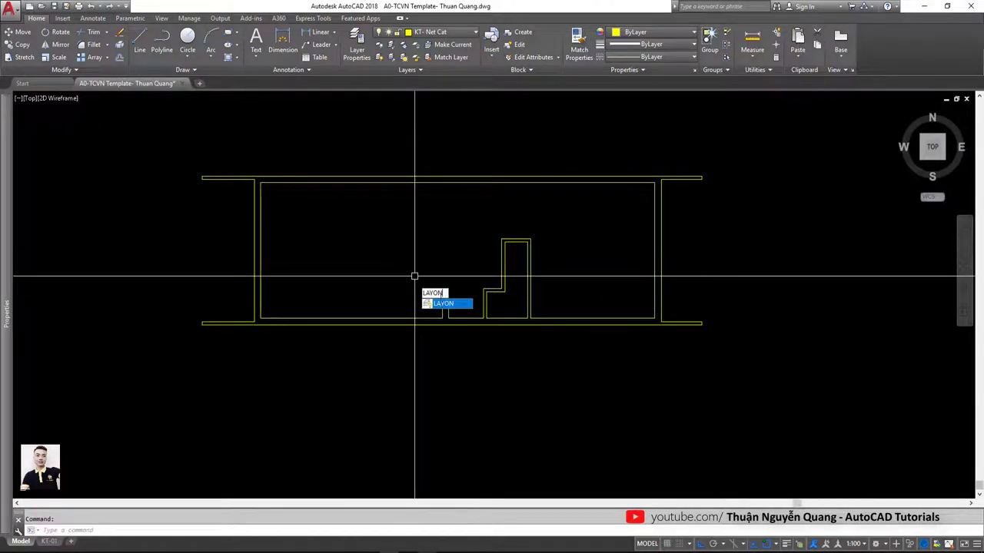
{"action": "key", "text": "Return"}
{"action": "scroll", "coordinate": [438, 298], "scroll_direction": "down", "scroll_amount": 1}
{"action": "scroll", "coordinate": [456, 263], "scroll_direction": "down", "scroll_amount": 1}
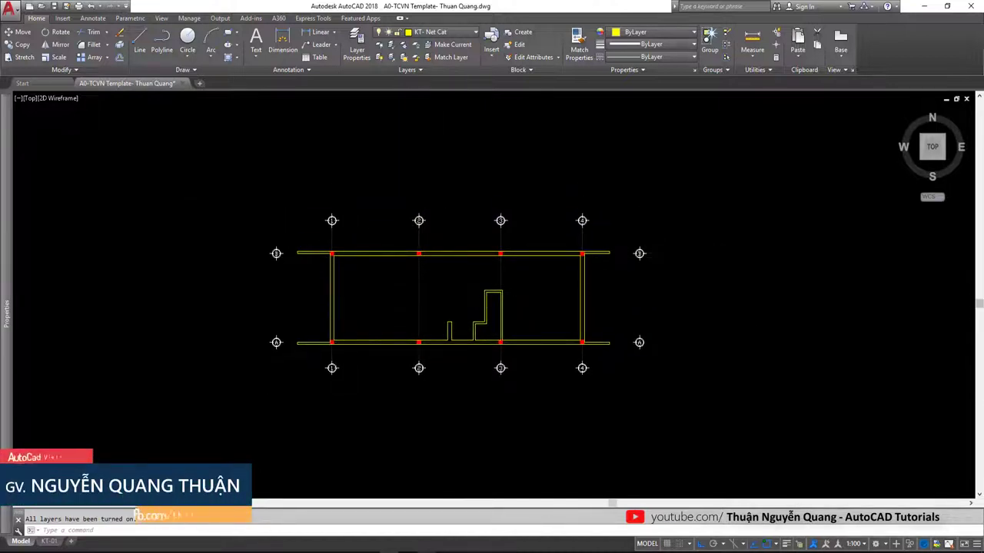
- Save the drawing, then open the Save As dialog and cancel it
{"action": "key", "text": "ctrl+s"}
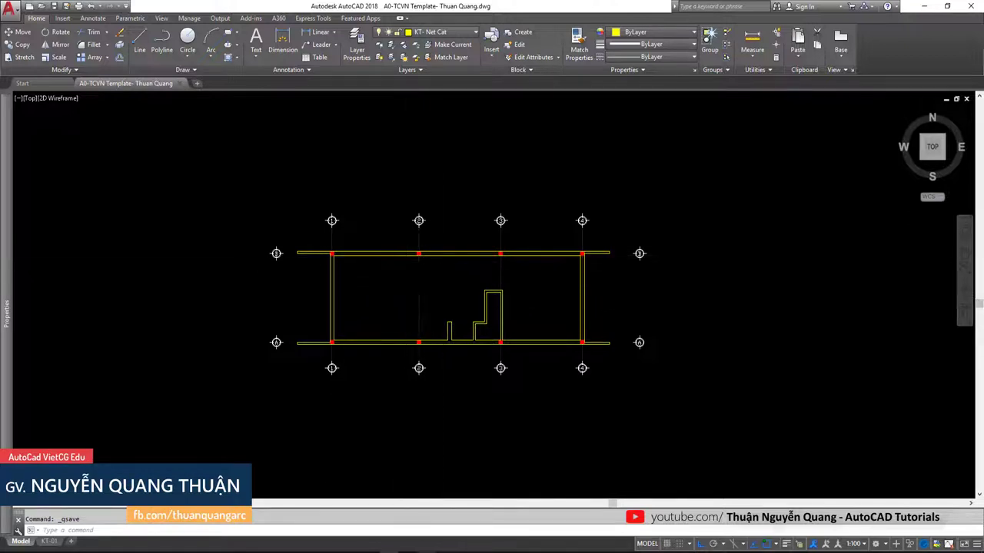
{"action": "key", "text": "ctrl+shift+s"}
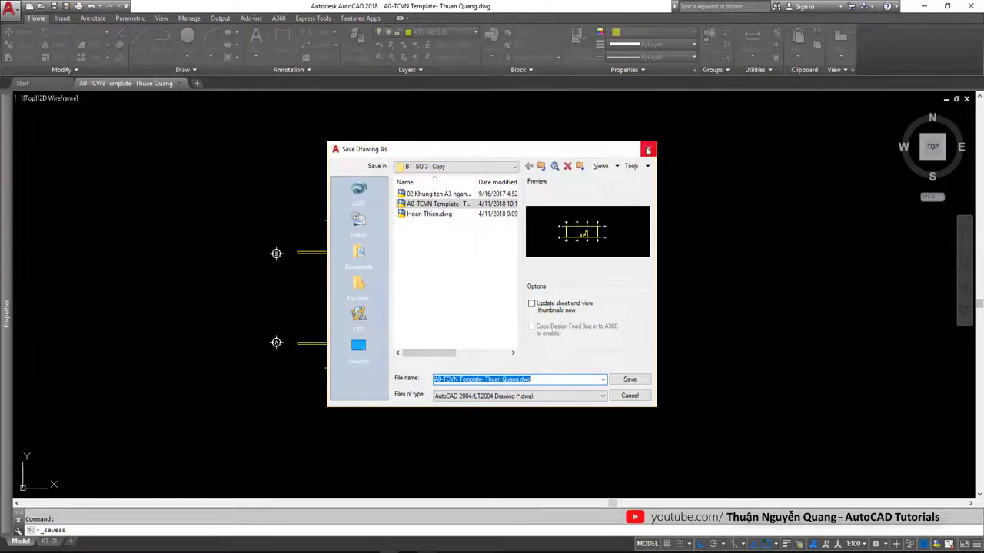
{"action": "left_click", "coordinate": [647, 150]}
{"action": "scroll", "coordinate": [479, 297], "scroll_direction": "up", "scroll_amount": 3}
{"action": "scroll", "coordinate": [471, 292], "scroll_direction": "down", "scroll_amount": 2}
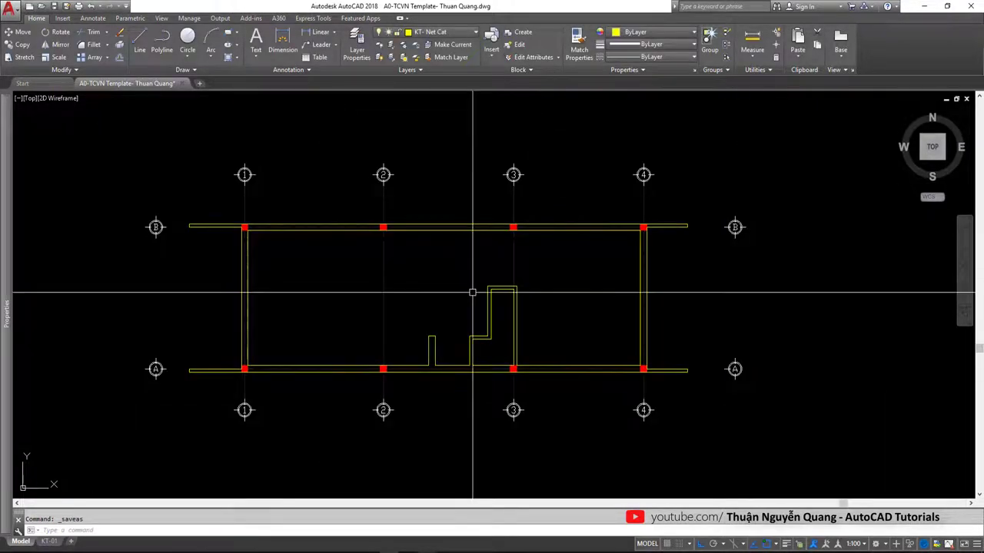
{"action": "middle_click_drag", "start_coordinate": [377, 292], "coordinate": [417, 284]}
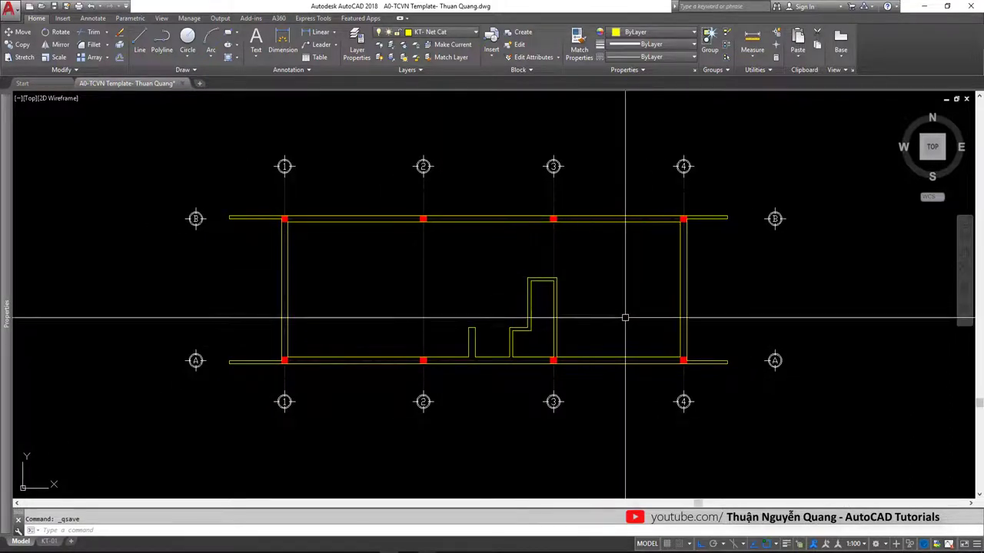
{"action": "scroll", "coordinate": [540, 304], "scroll_direction": "up", "scroll_amount": 2}
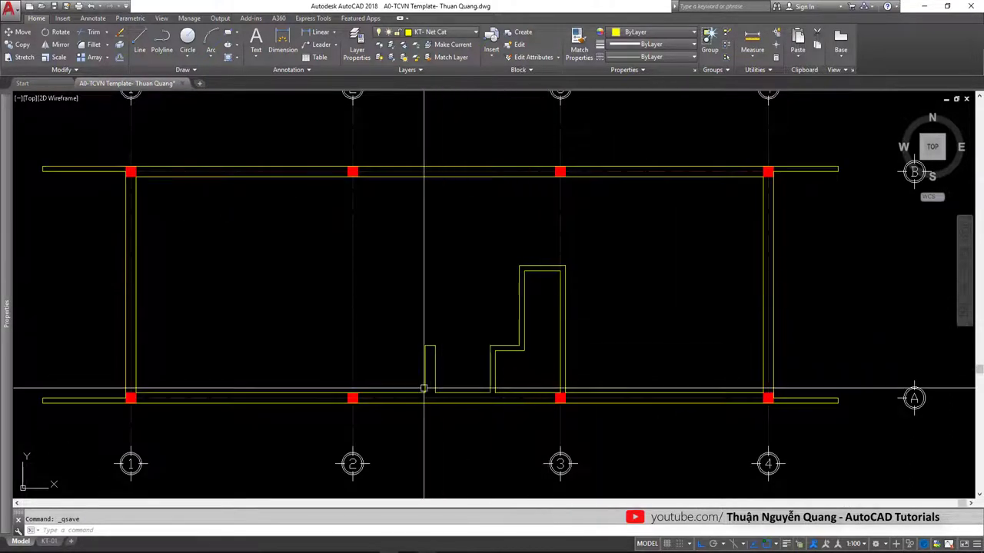
{"action": "scroll", "coordinate": [408, 298], "scroll_direction": "down", "scroll_amount": 2}
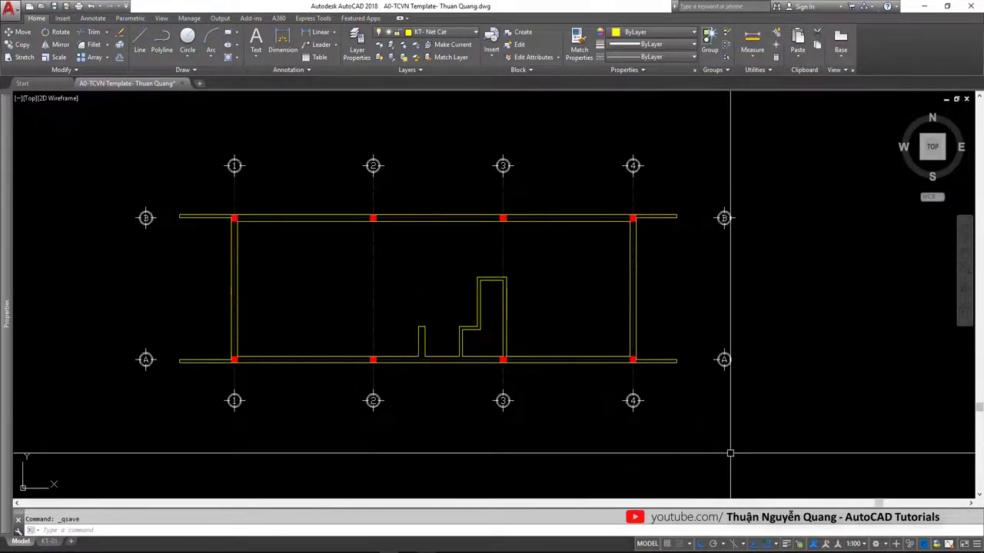